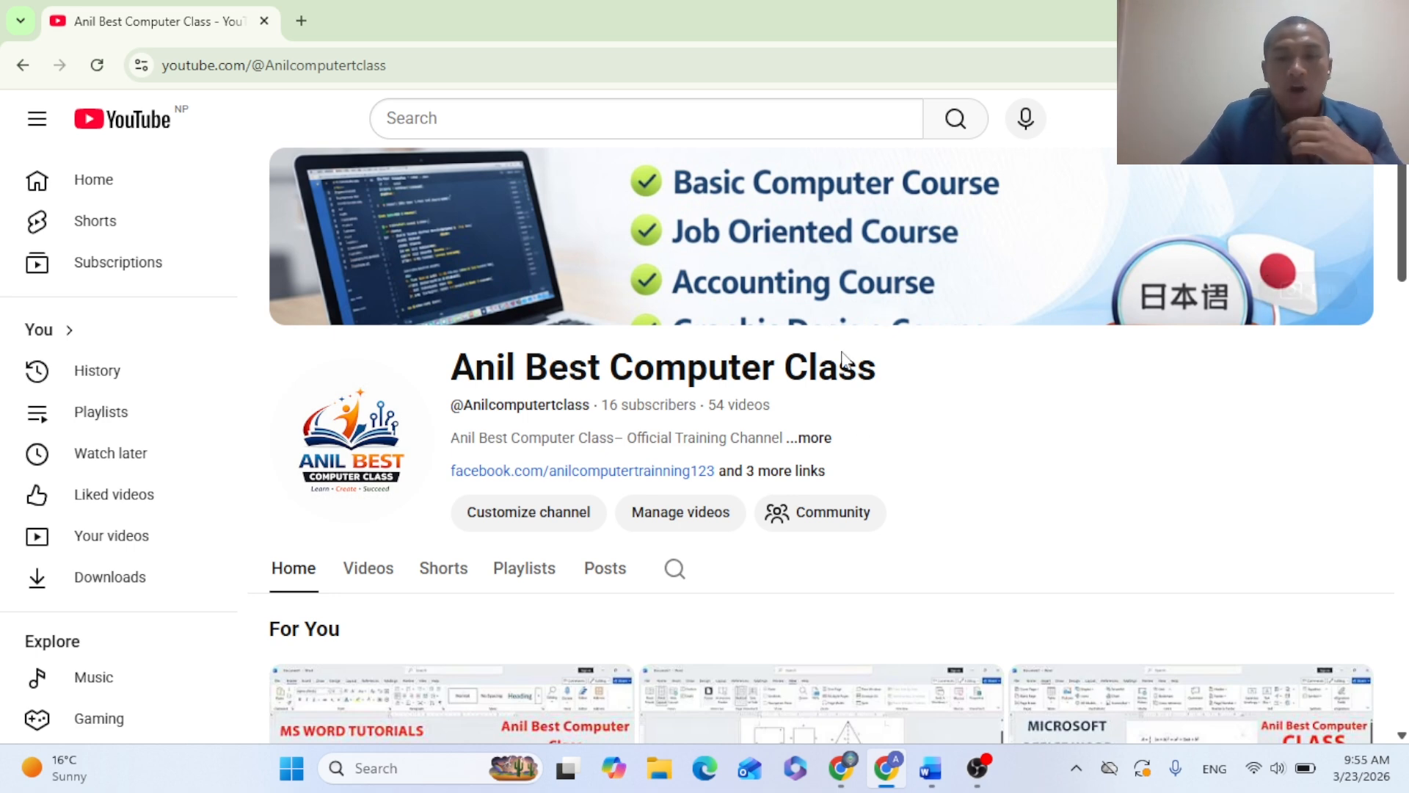
Switch to Word and review the English and Nepali definitions of a CV and the list of its uses
left_click(944, 785)
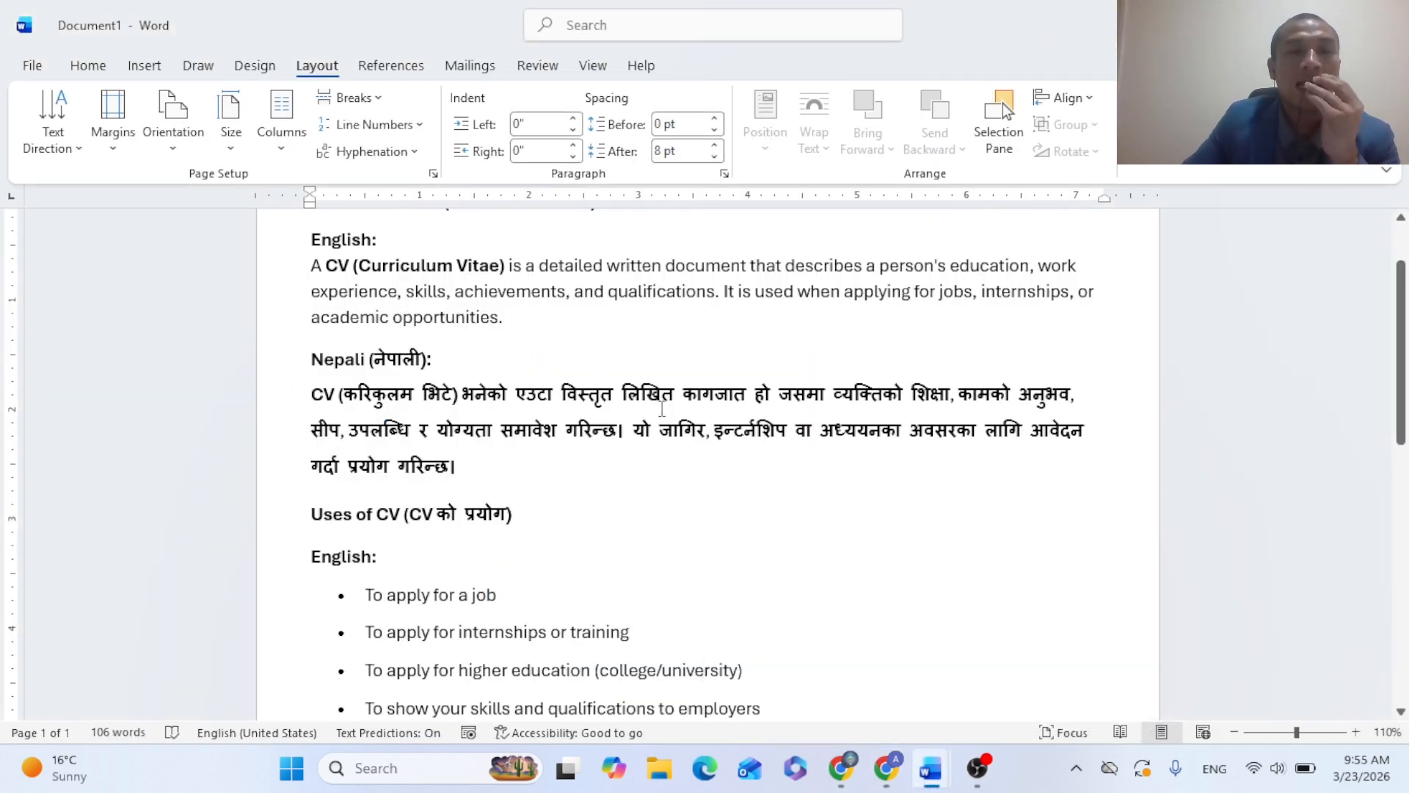
scroll(635, 425, "up", 2)
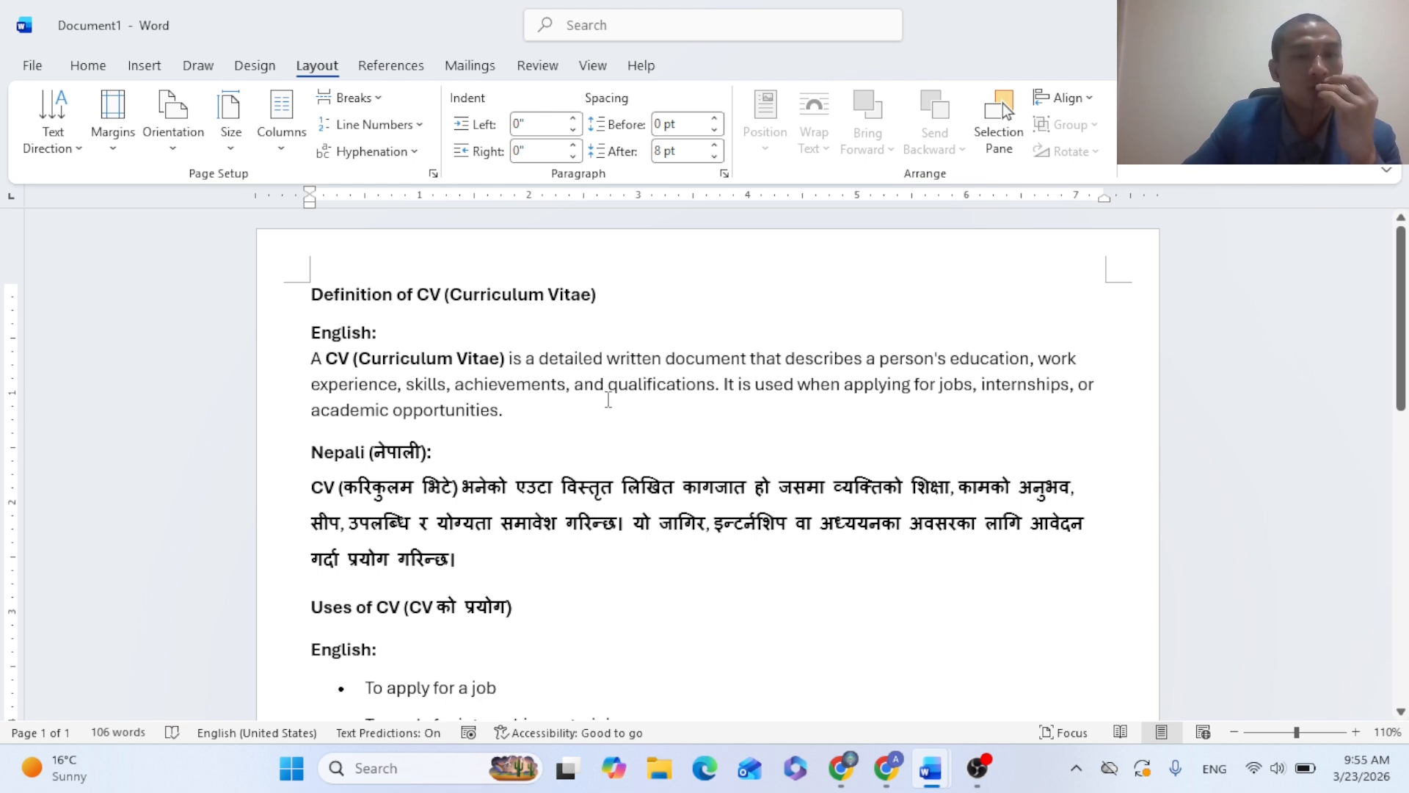
left_click_drag(315, 361, 531, 420)
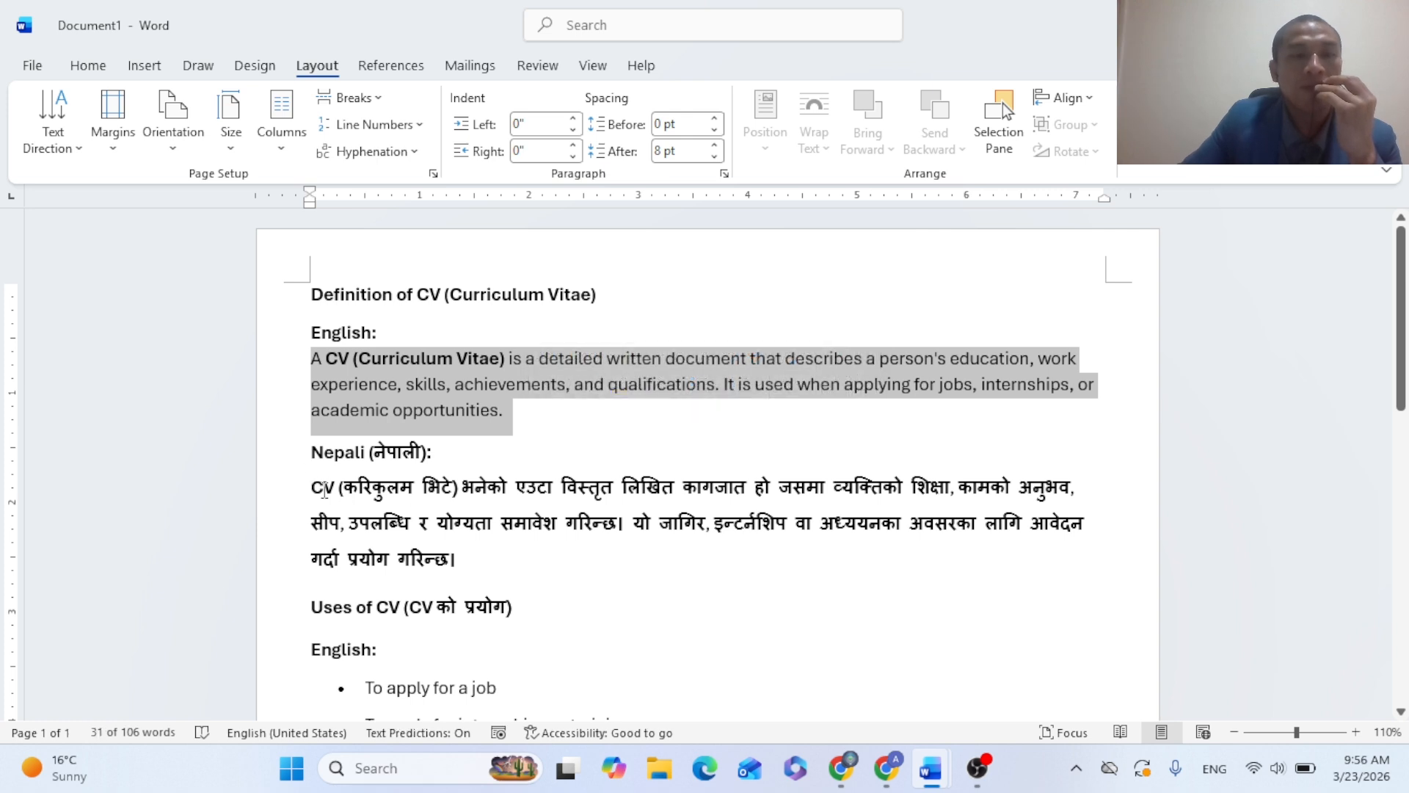
left_click_drag(310, 481, 490, 561)
left_click(902, 490)
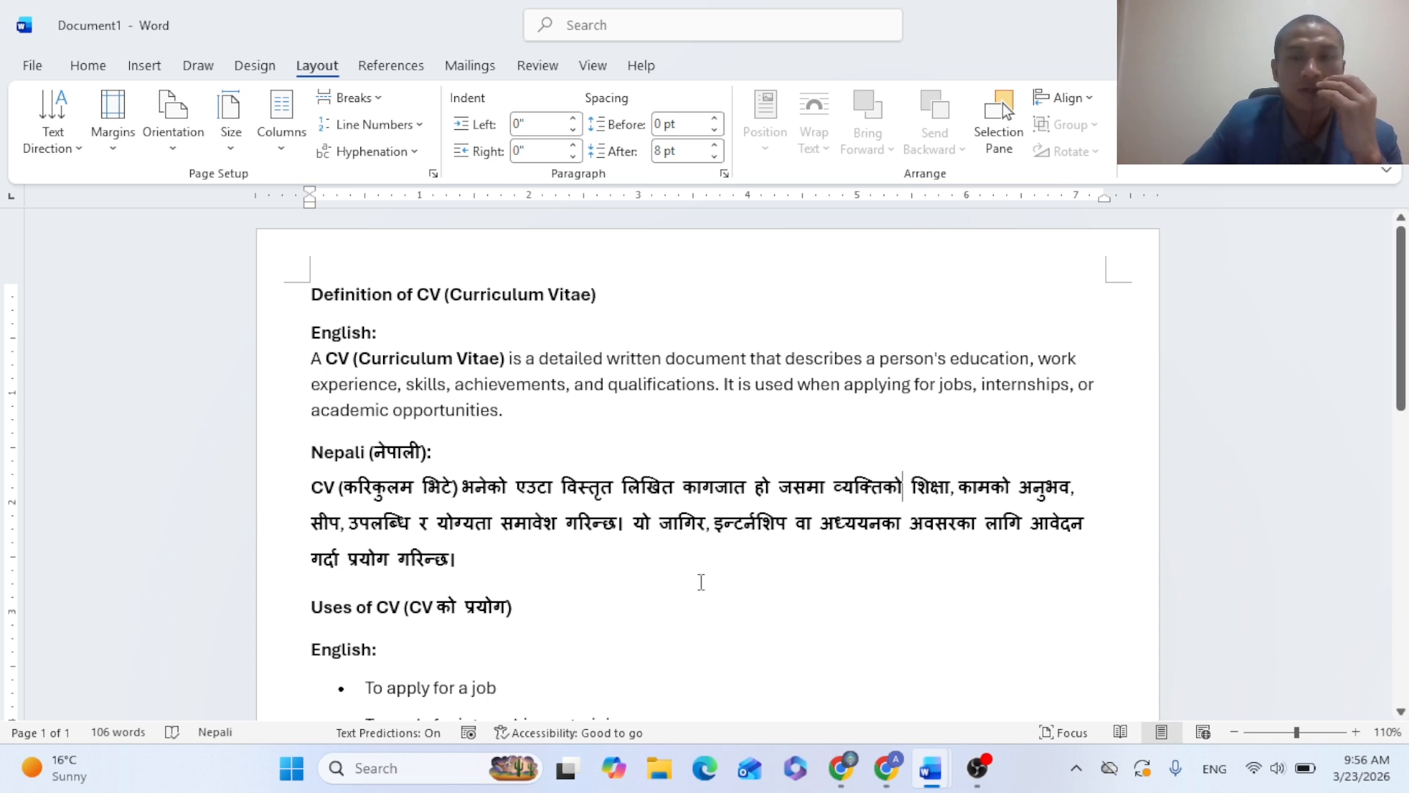
scroll(652, 557, "down", 5)
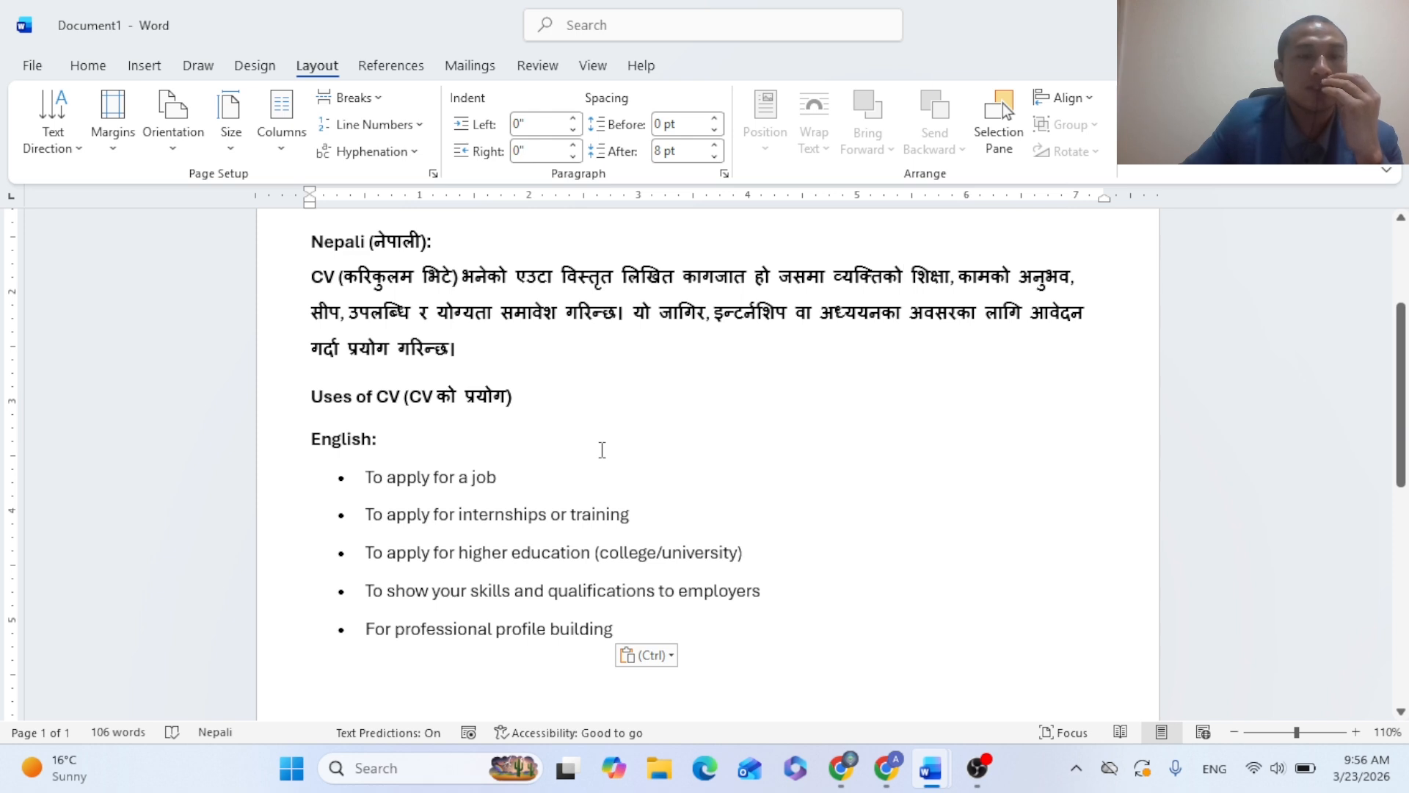
scroll(587, 449, "down", 3)
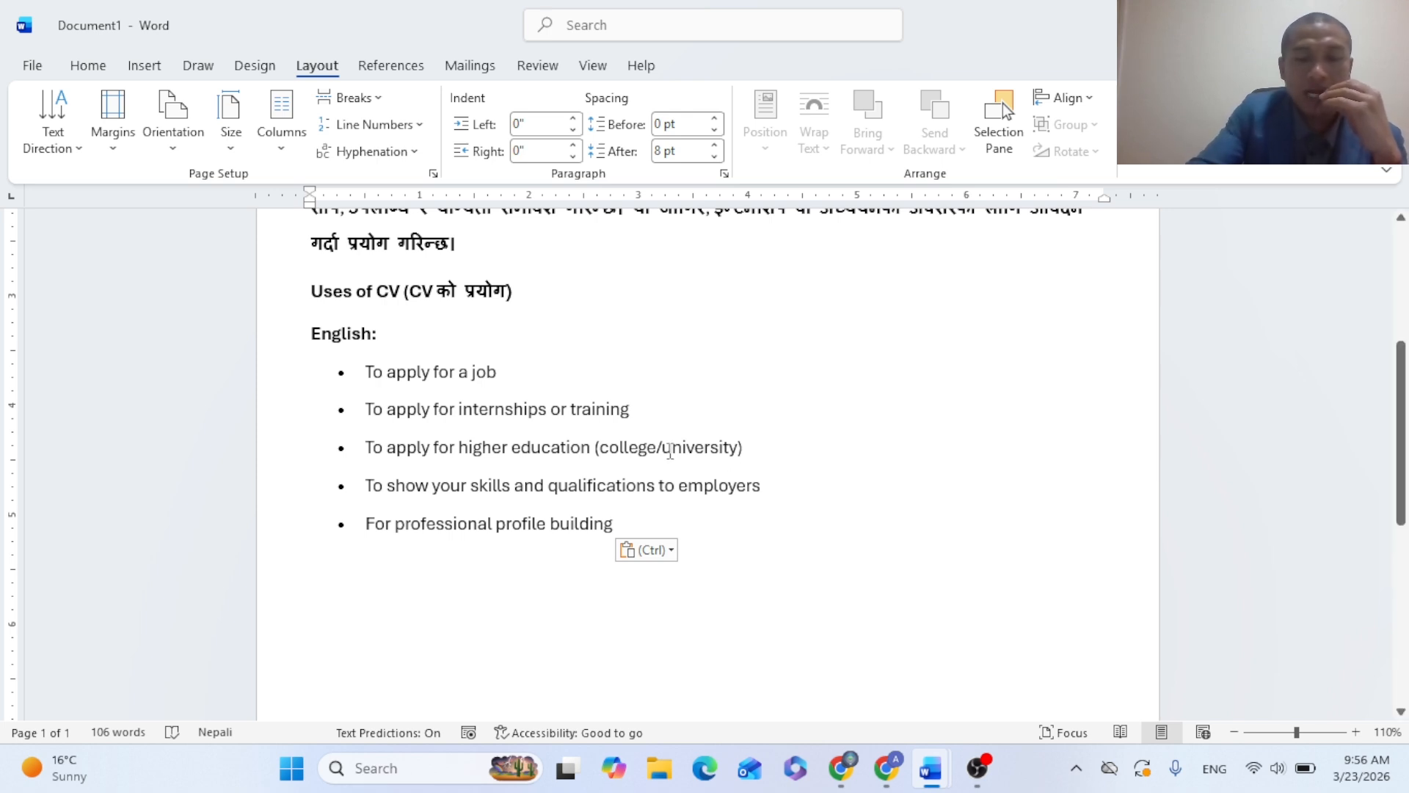
Go to a new blank document and set it up with A4 paper, portrait orientation and narrow 0.5-inch margins
key("ctrl+m")
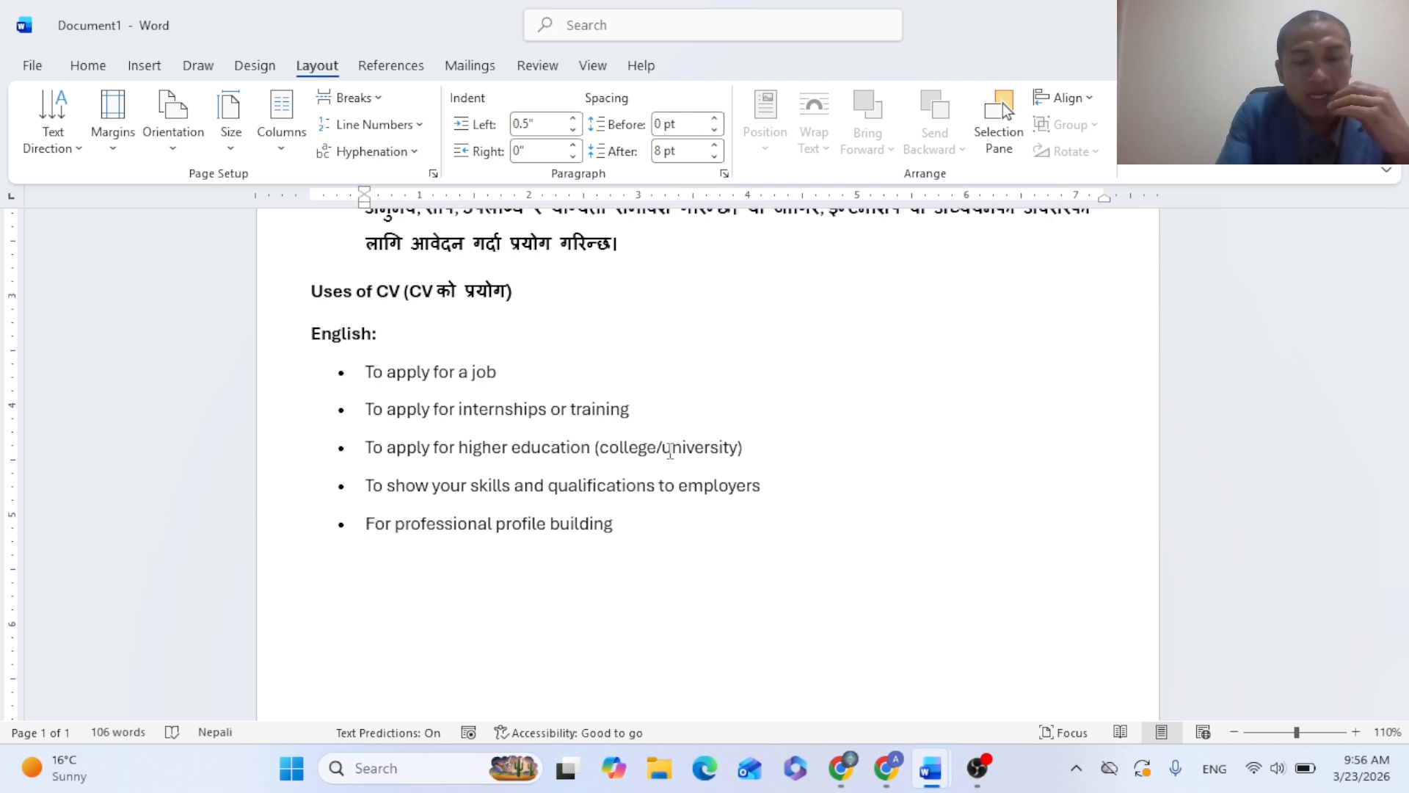
key("alt+Tab")
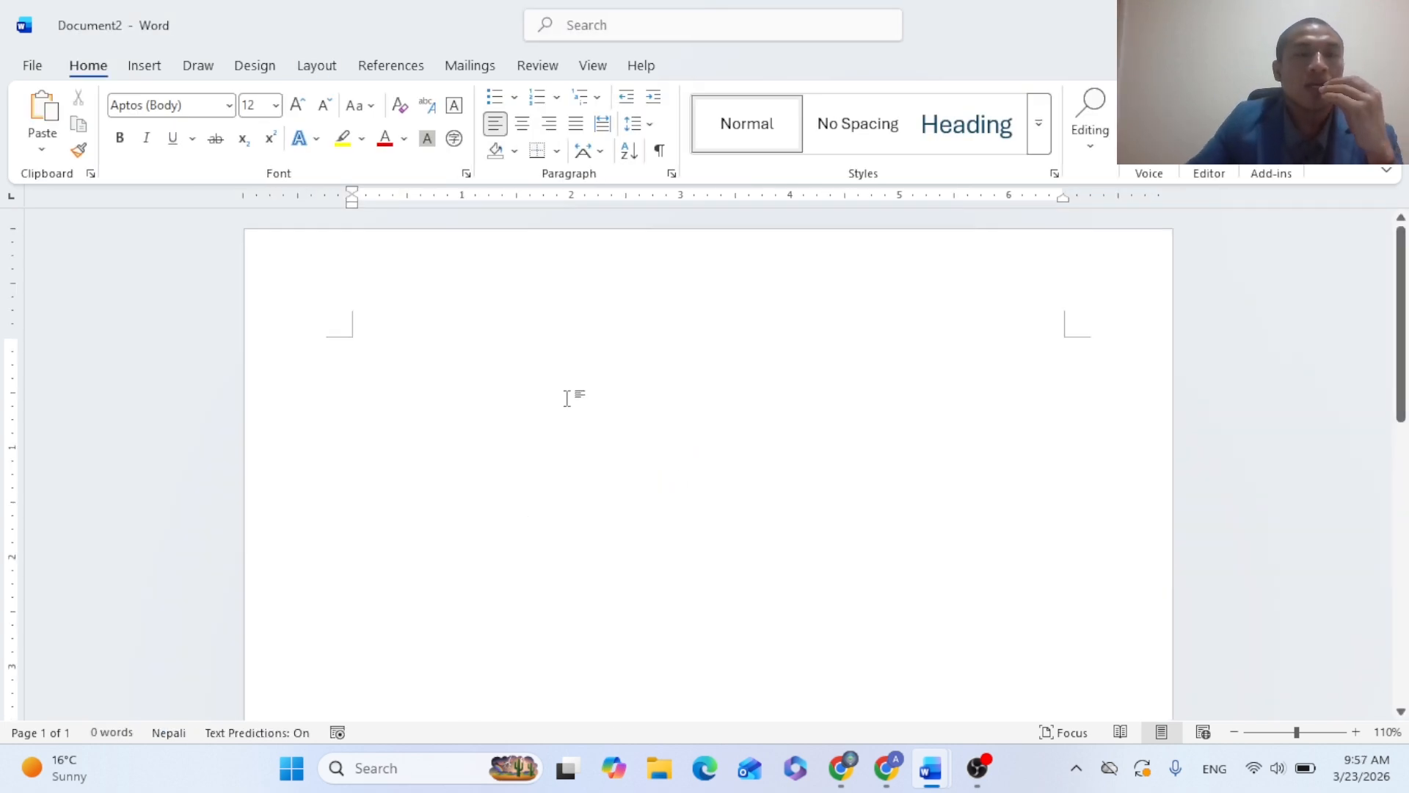
left_click(316, 65)
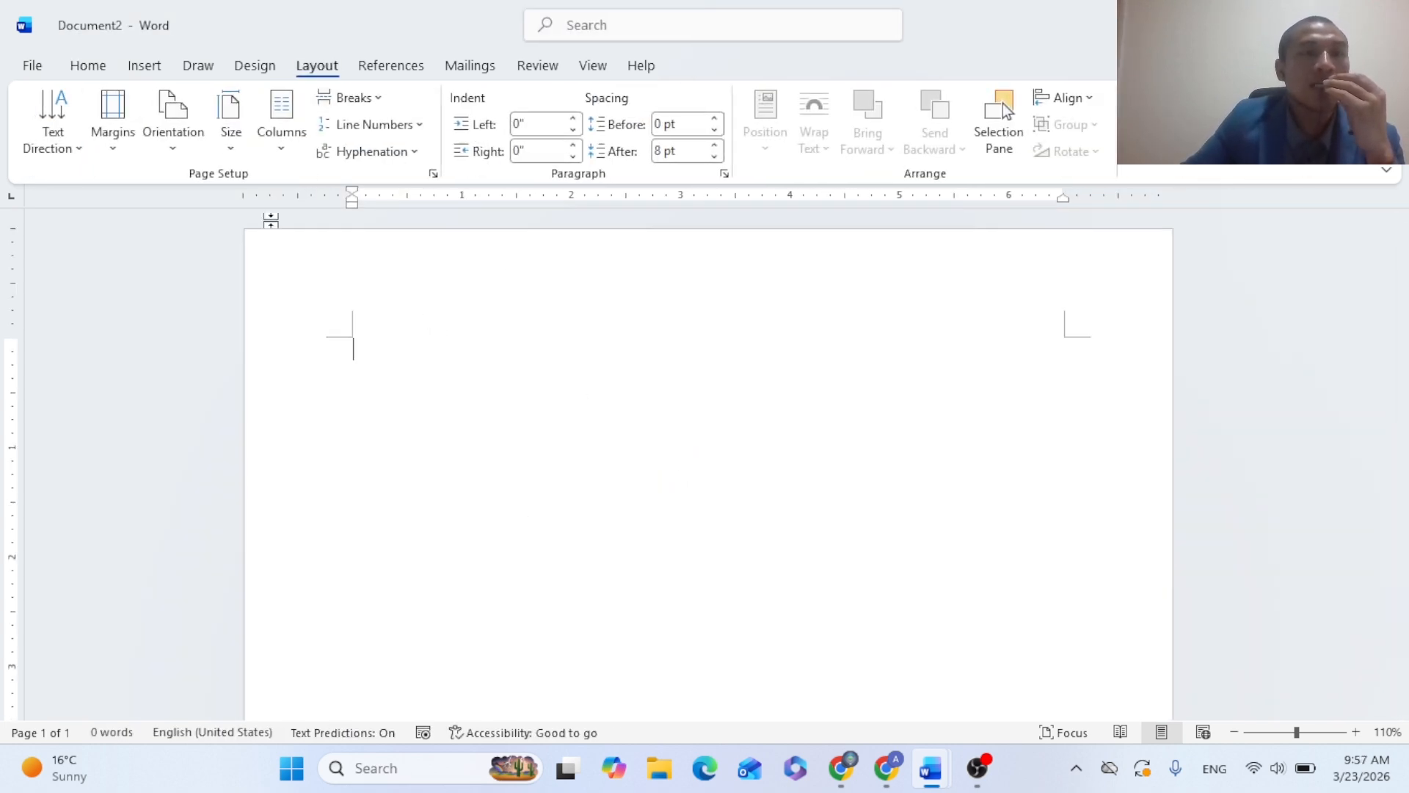
left_click(232, 139)
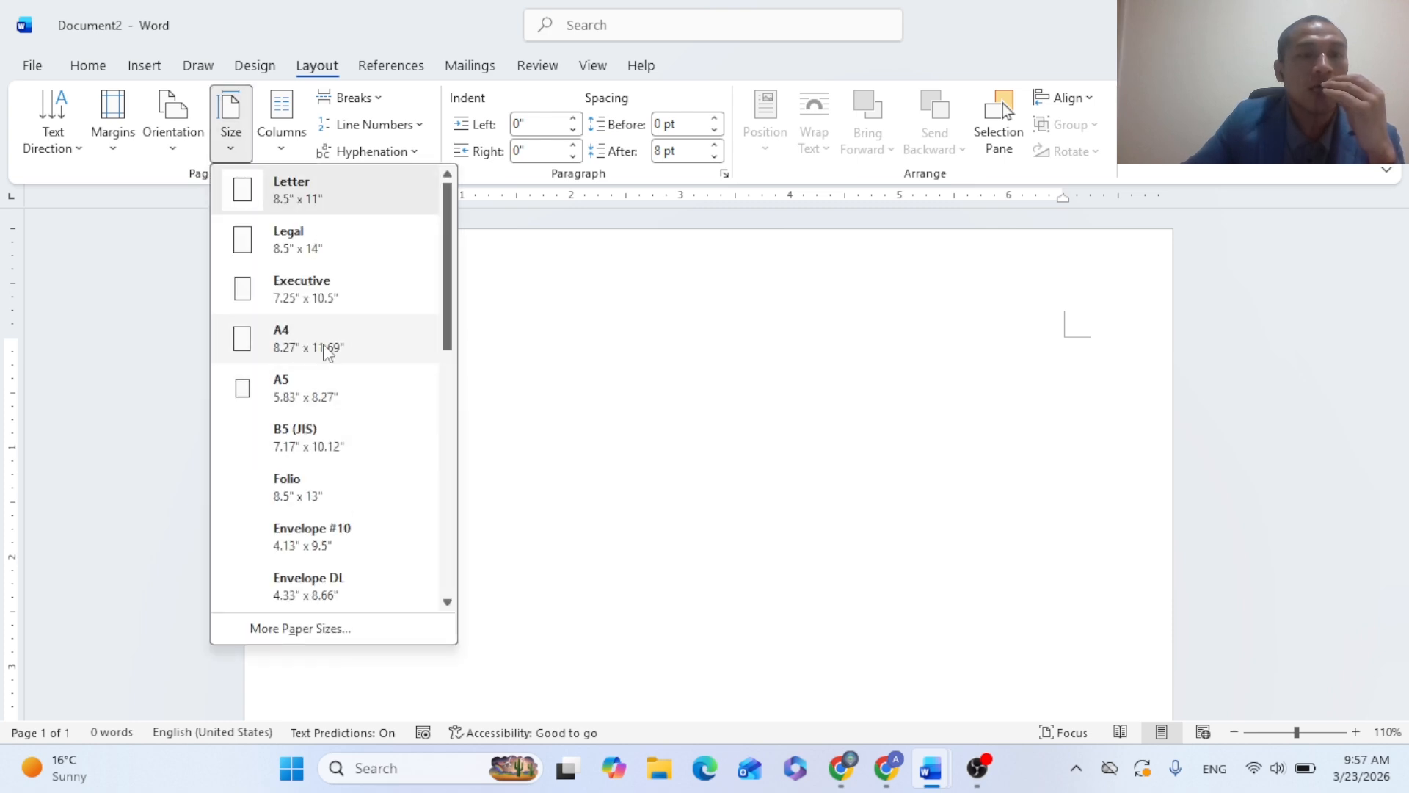
left_click(326, 351)
left_click(174, 139)
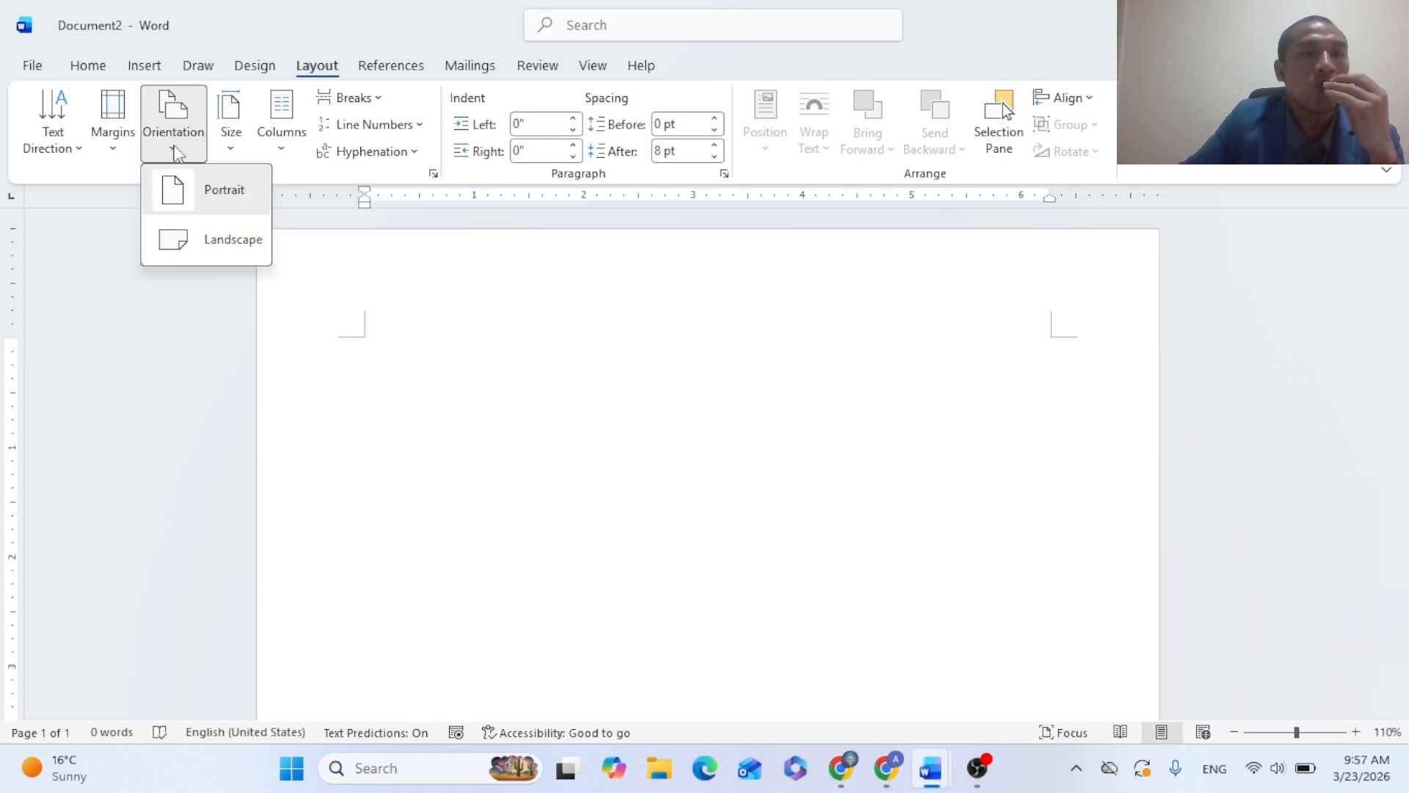
left_click(246, 215)
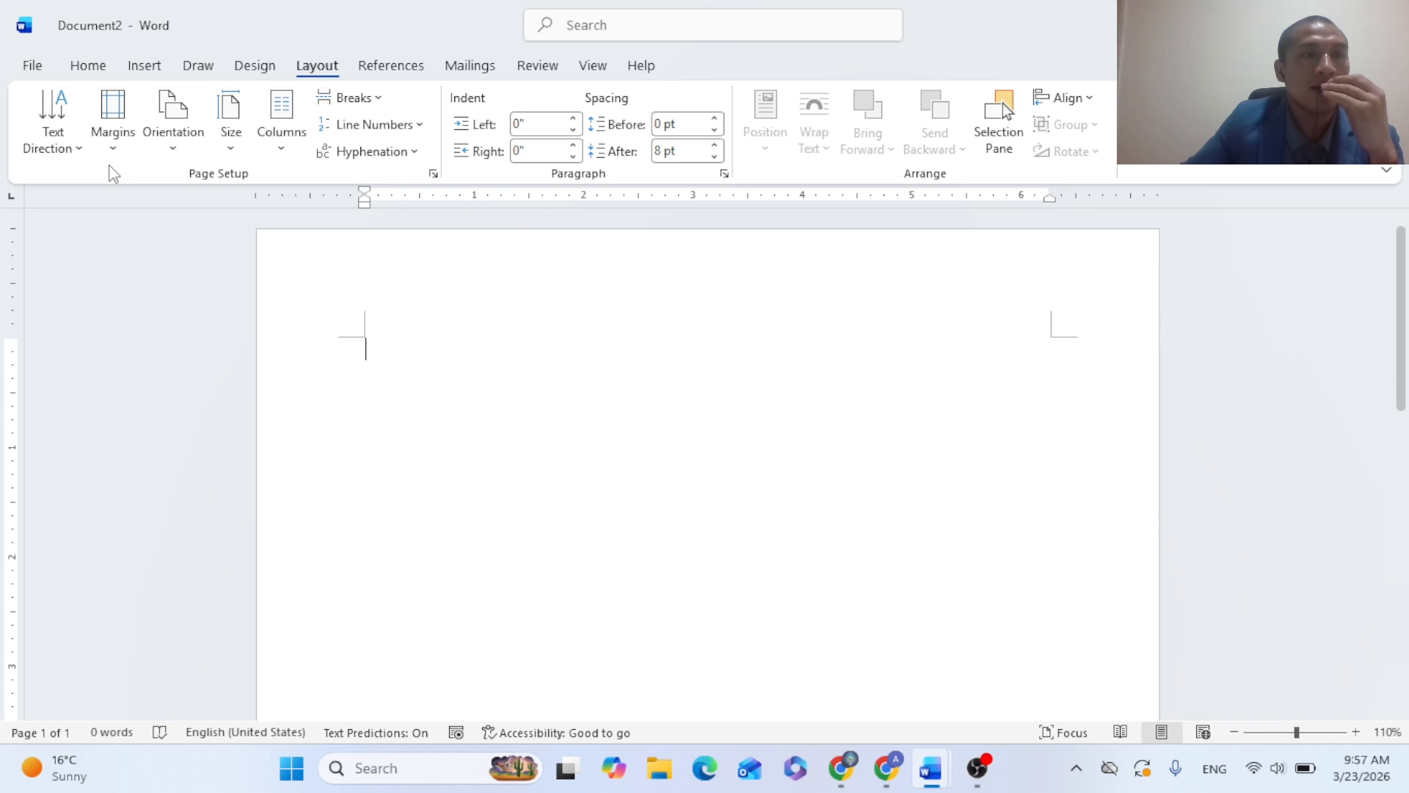
left_click(117, 153)
left_click(235, 354)
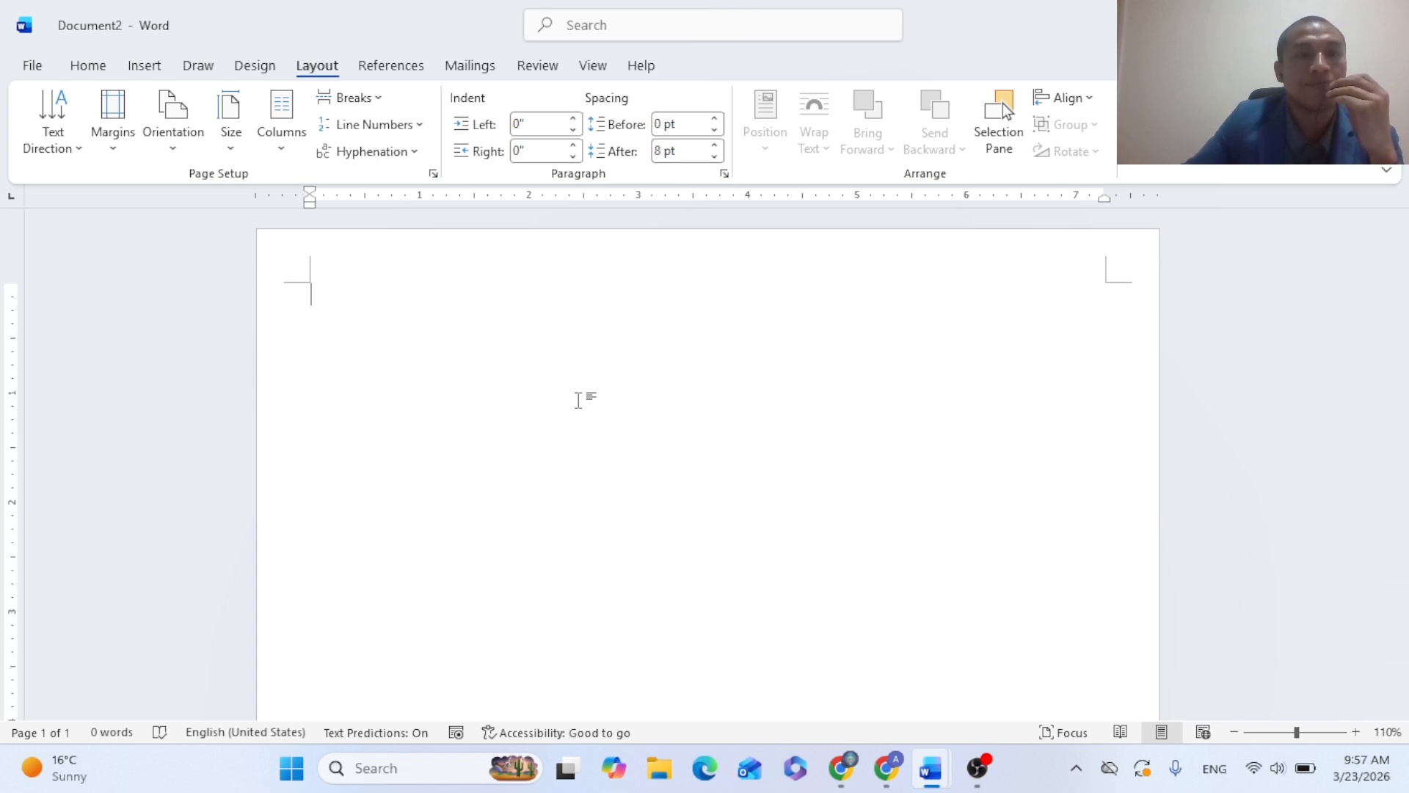
Add the centred title "CURRICULAM - VITAE" on the first line of the page
left_click(88, 65)
left_click(531, 127)
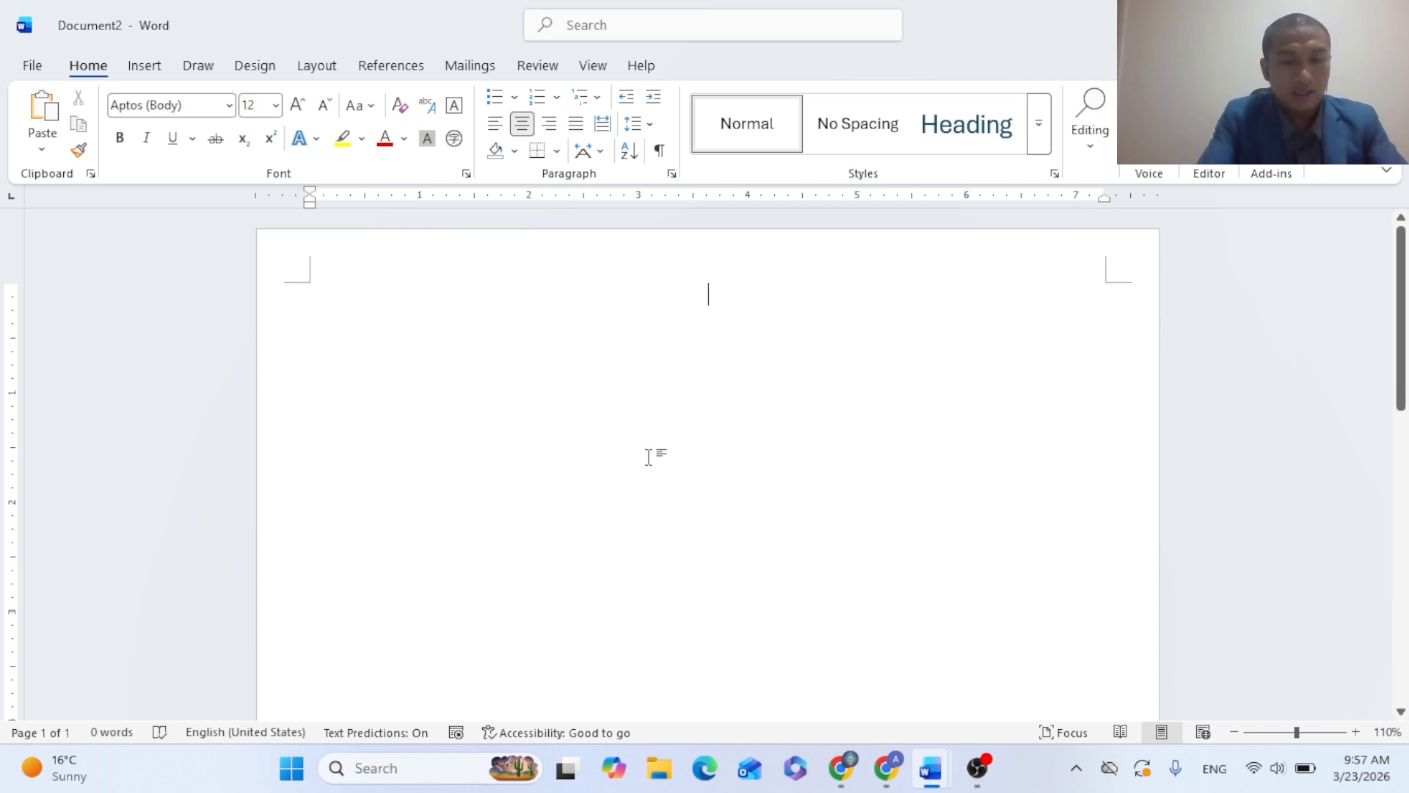
type("CURRU")
key("BackSpace")
type("ICULA")
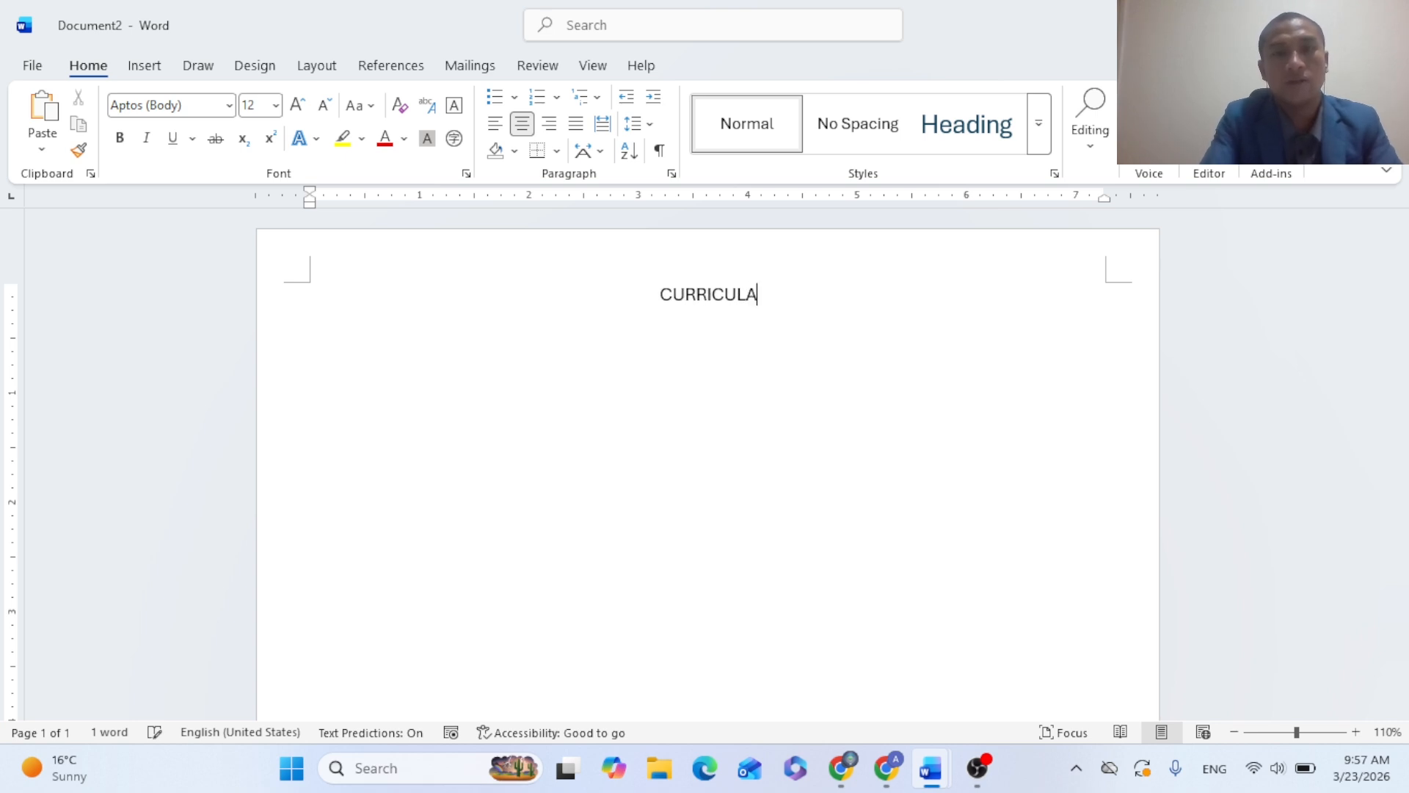
type("-V")
key("BackSpace")
key("BackSpace")
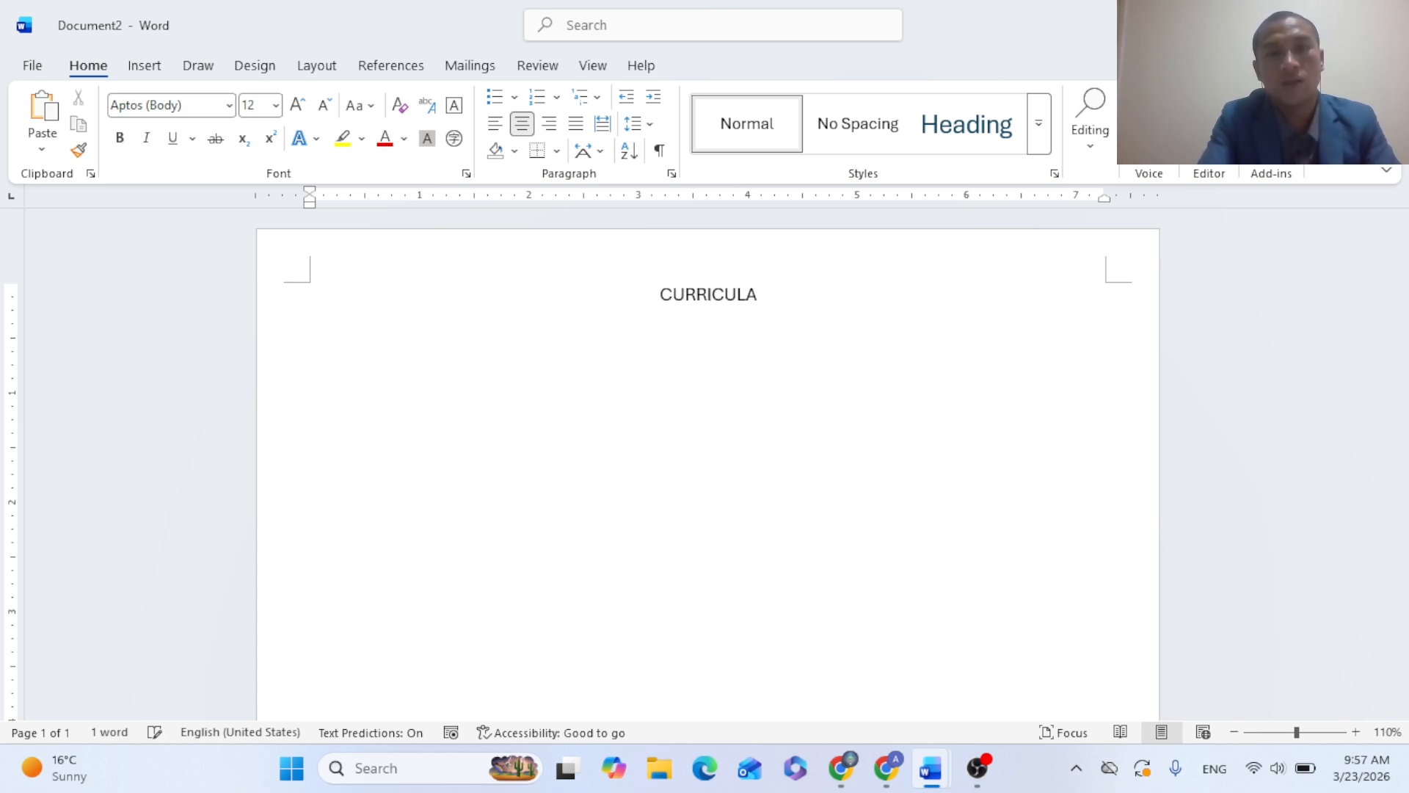
key("BackSpace")
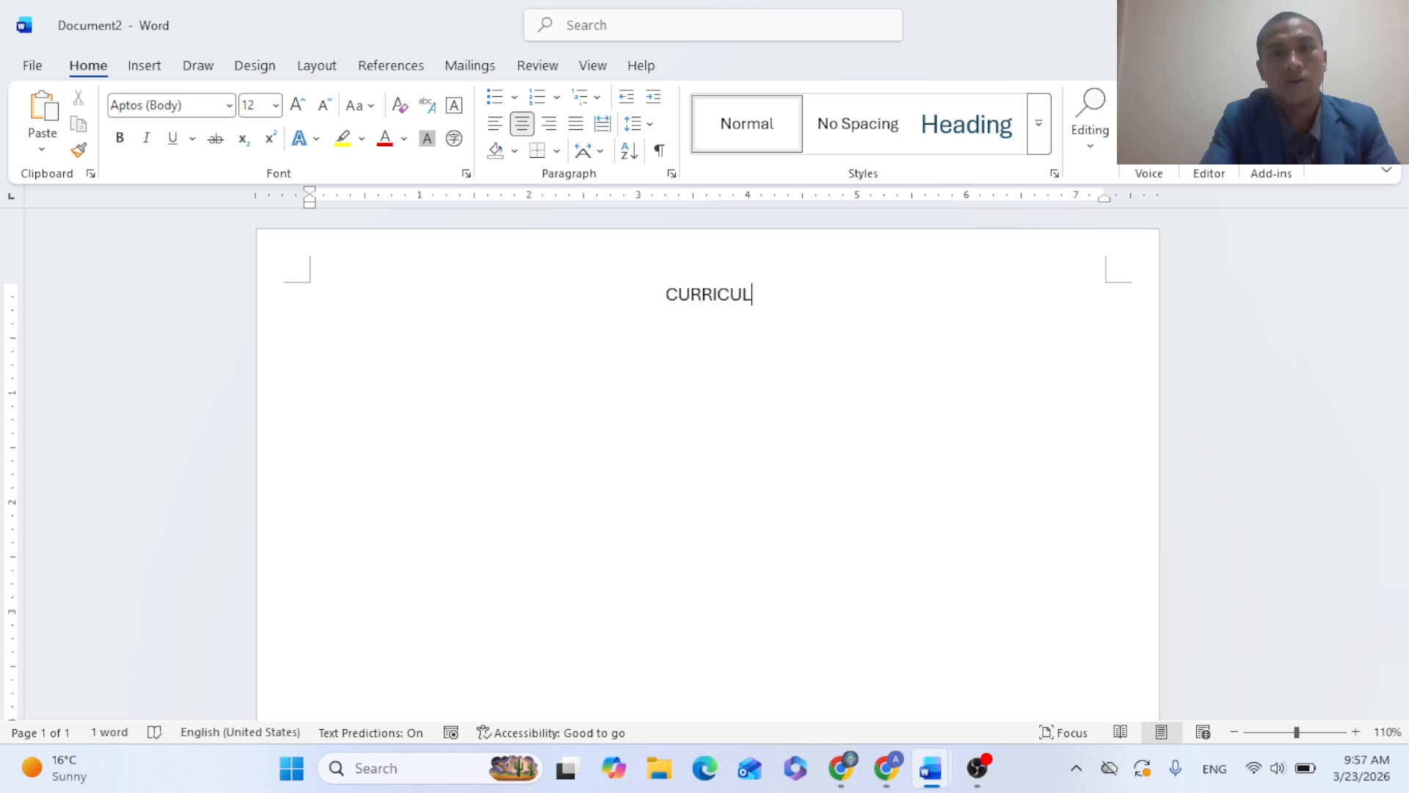
type("AM")
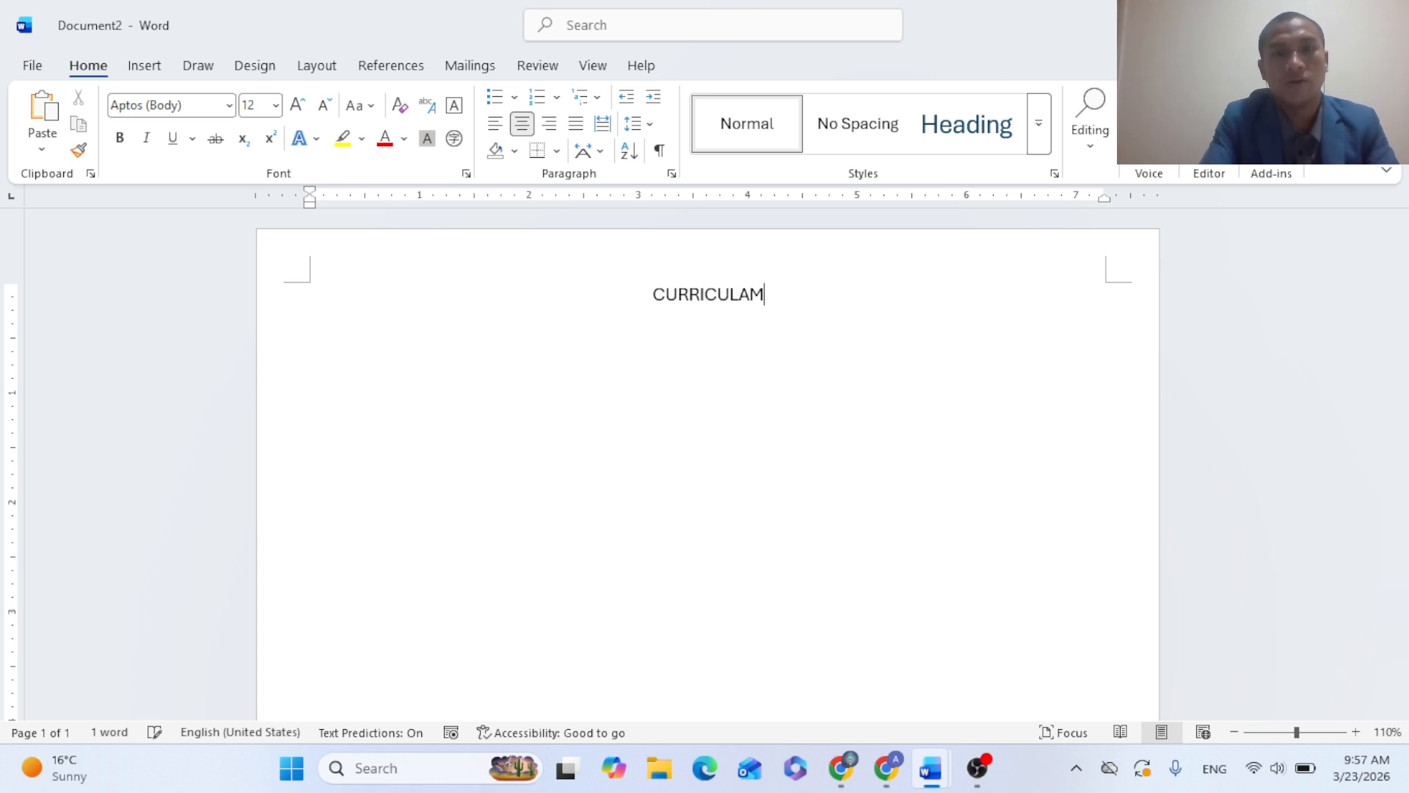
type(" - VITAE")
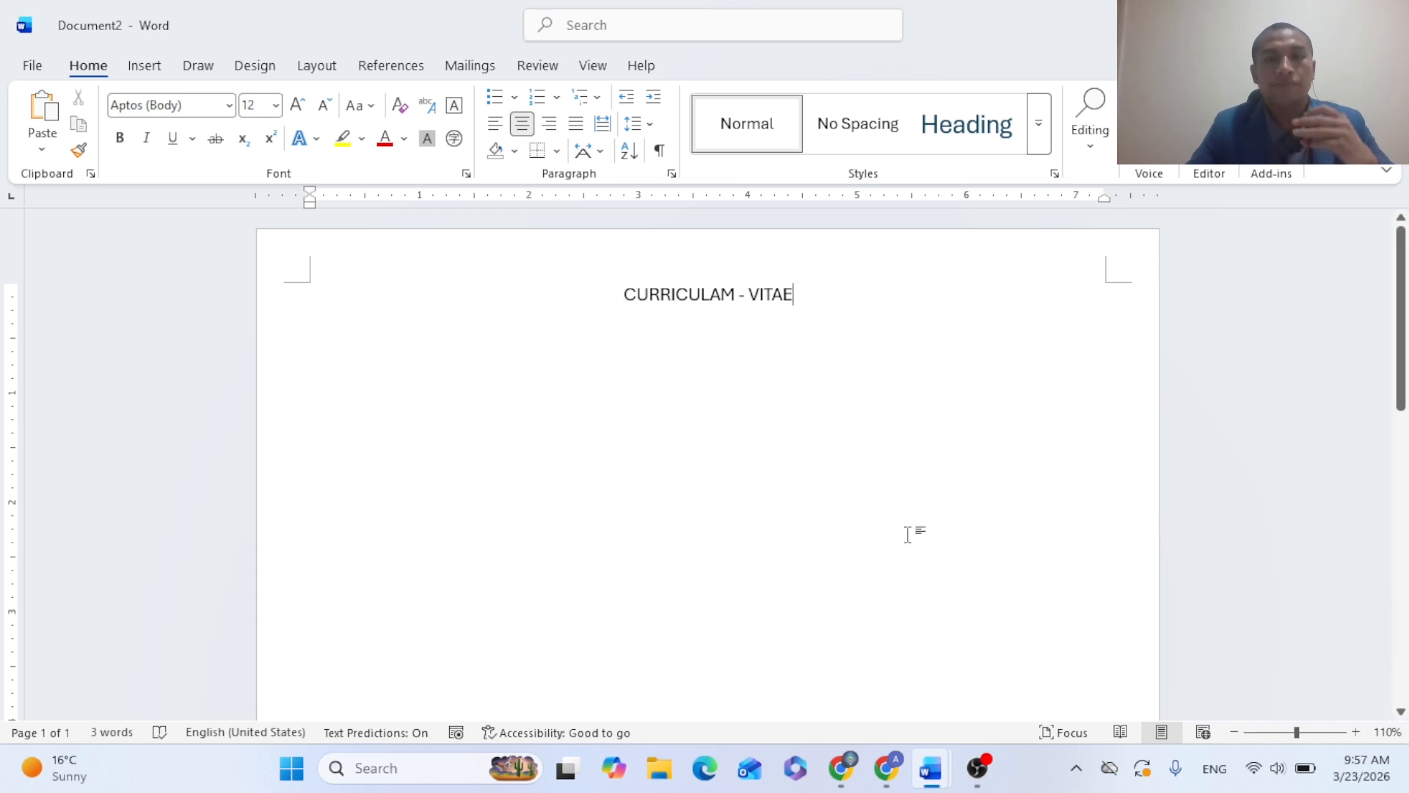
Check the spelling in the CV definition document and correct the title to "CURRICULUM - VITAE"
mouse_move(931, 767)
left_click(948, 710)
scroll(688, 431, "up", 5)
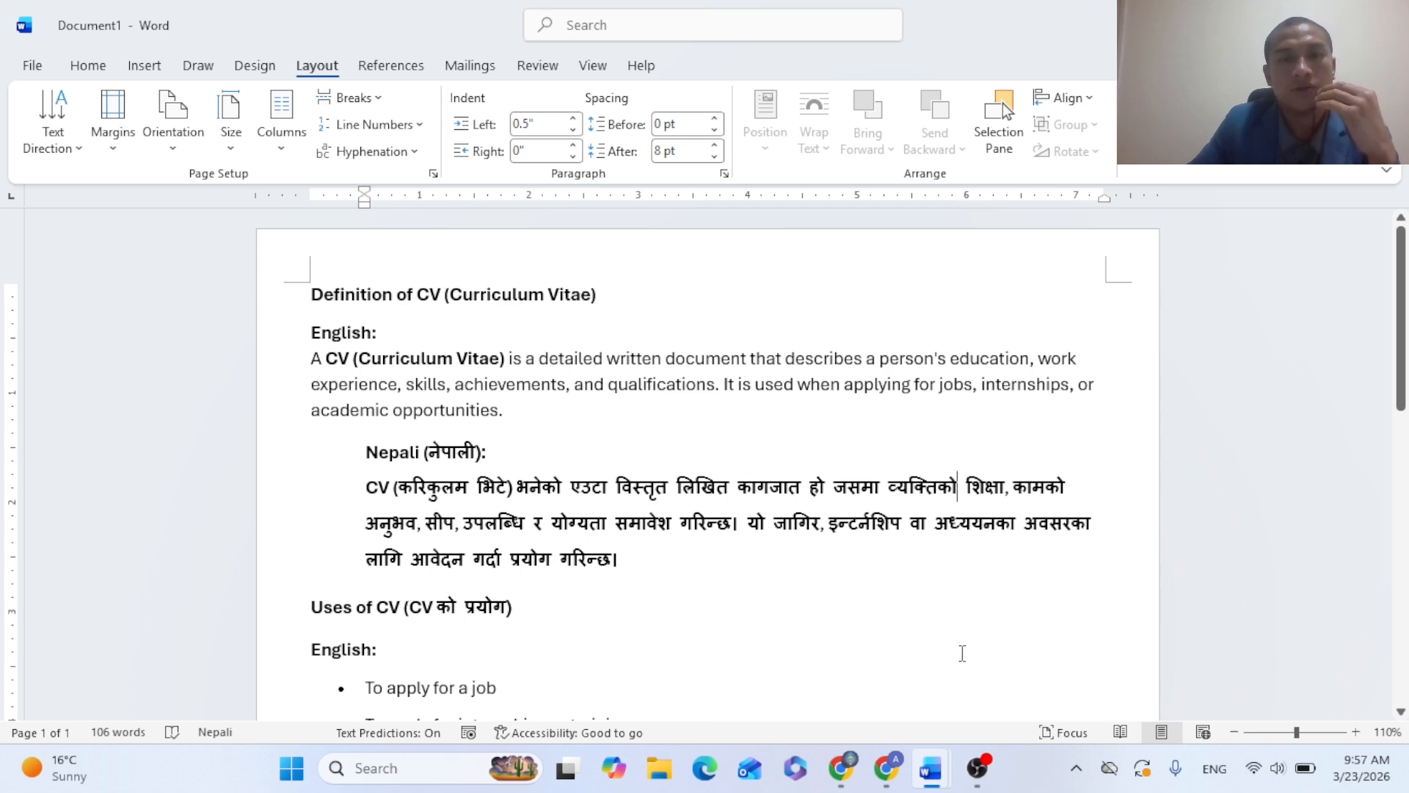
mouse_move(929, 777)
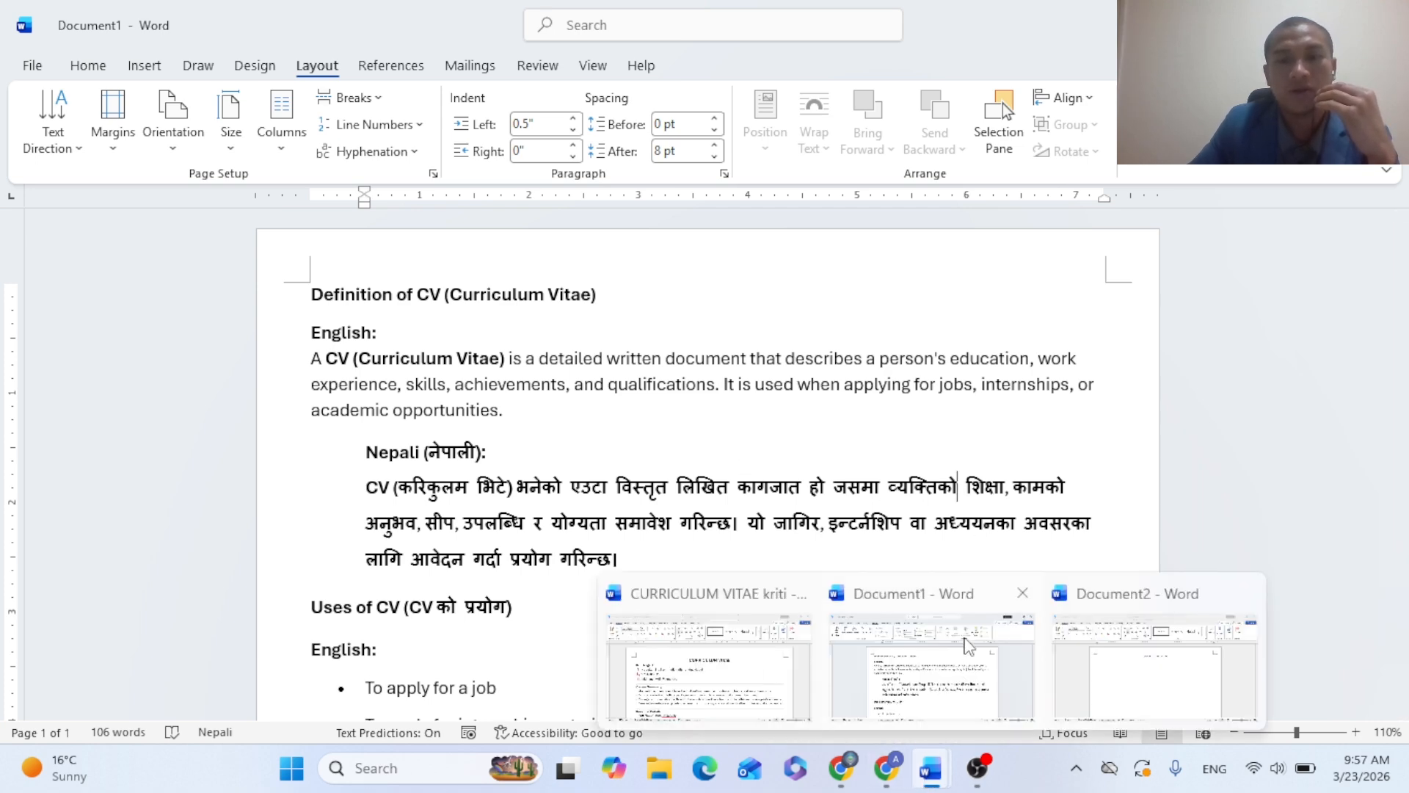
left_click(971, 649)
left_click(719, 293)
key("BackSpace")
type("UMM - VITAE")
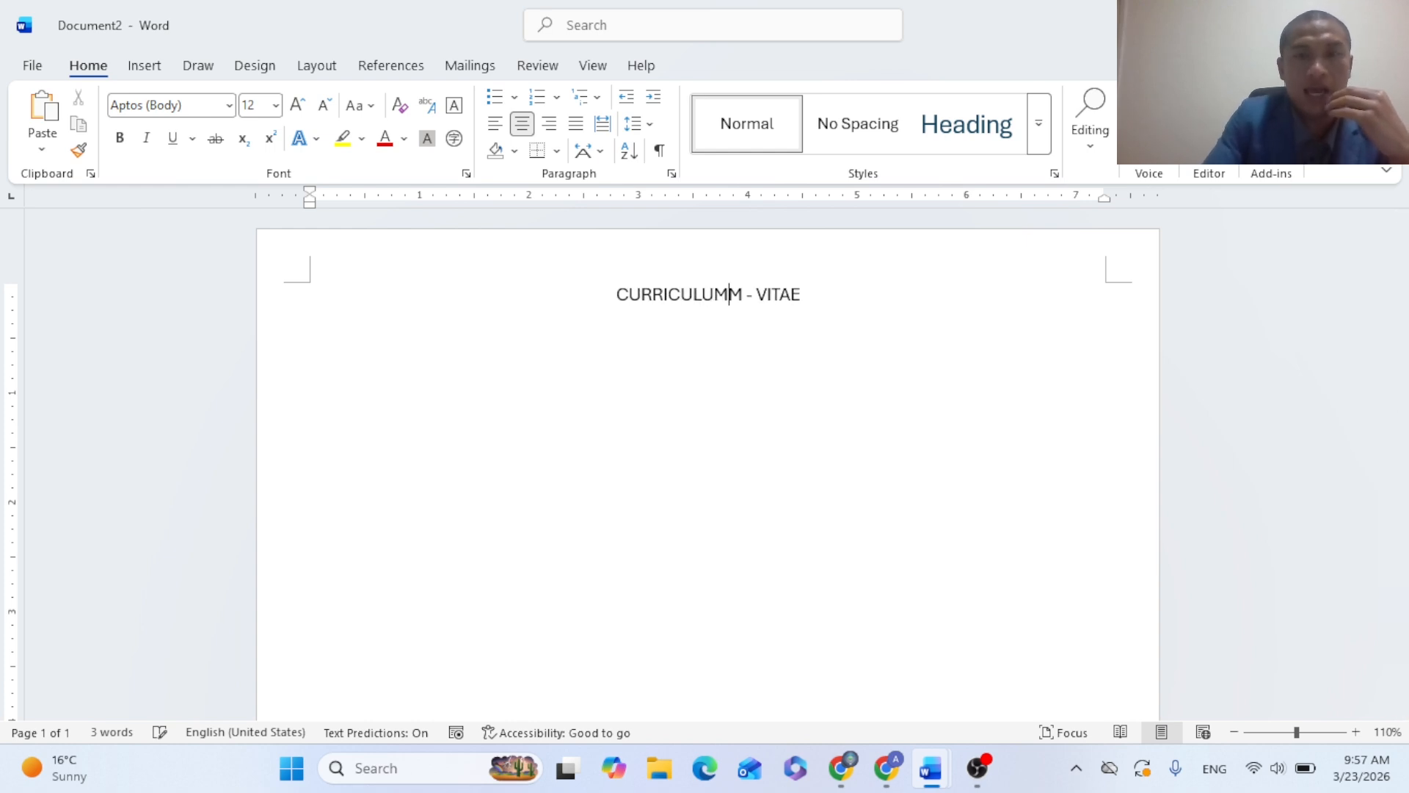
key("BackSpace")
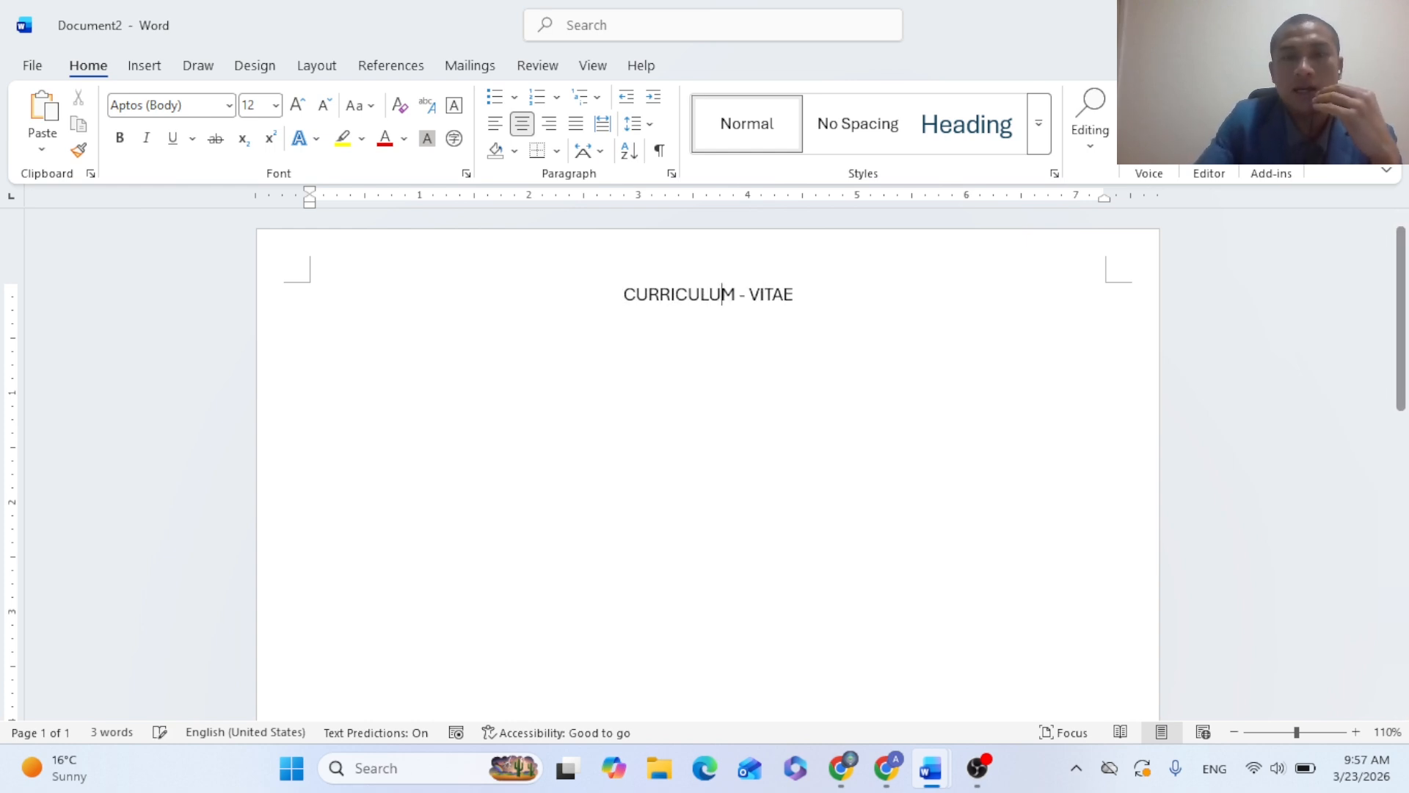
Format the title as bold, underlined, 16 pt text and add a new line below it with all formatting cleared
left_click_drag(805, 282, 554, 299)
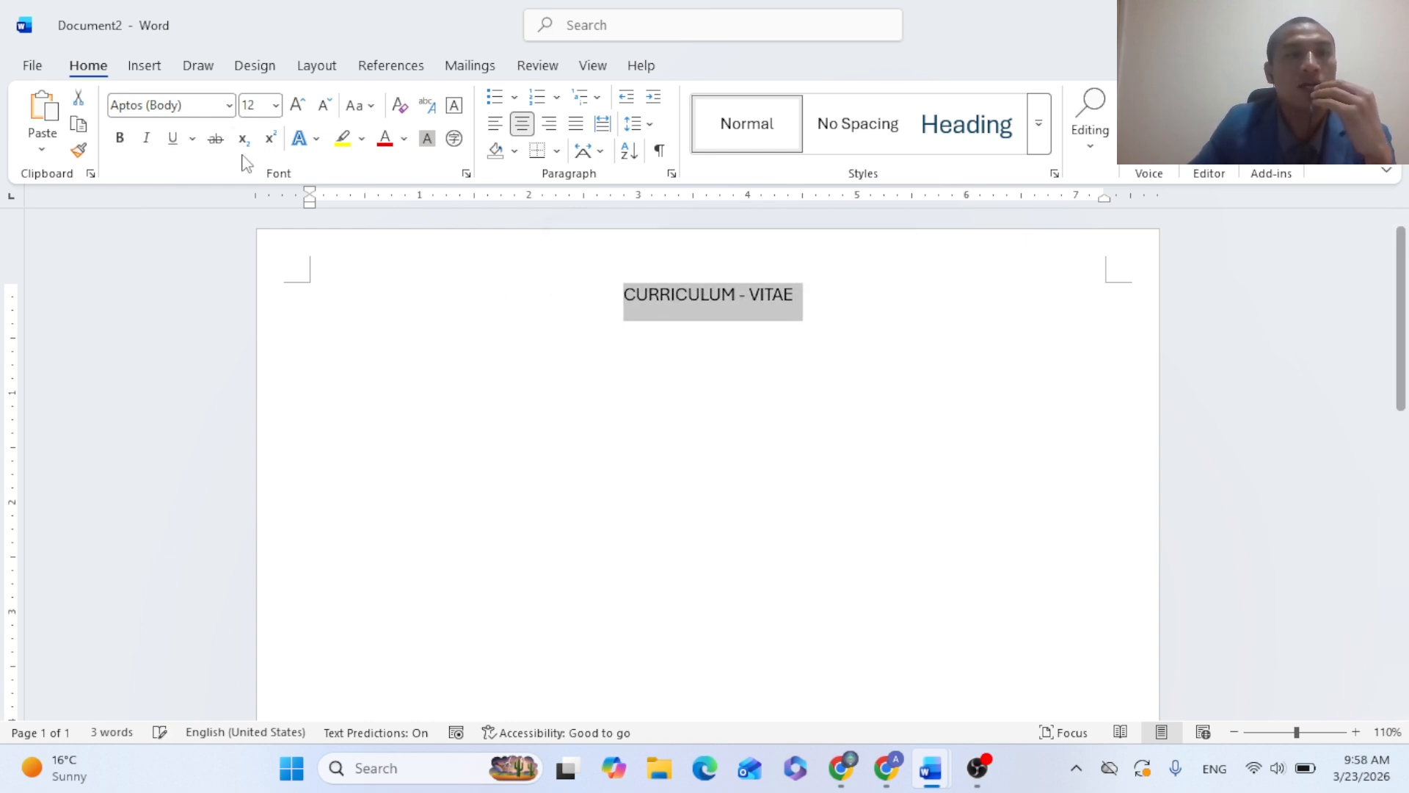
left_click(120, 137)
left_click(302, 105)
left_click(302, 105)
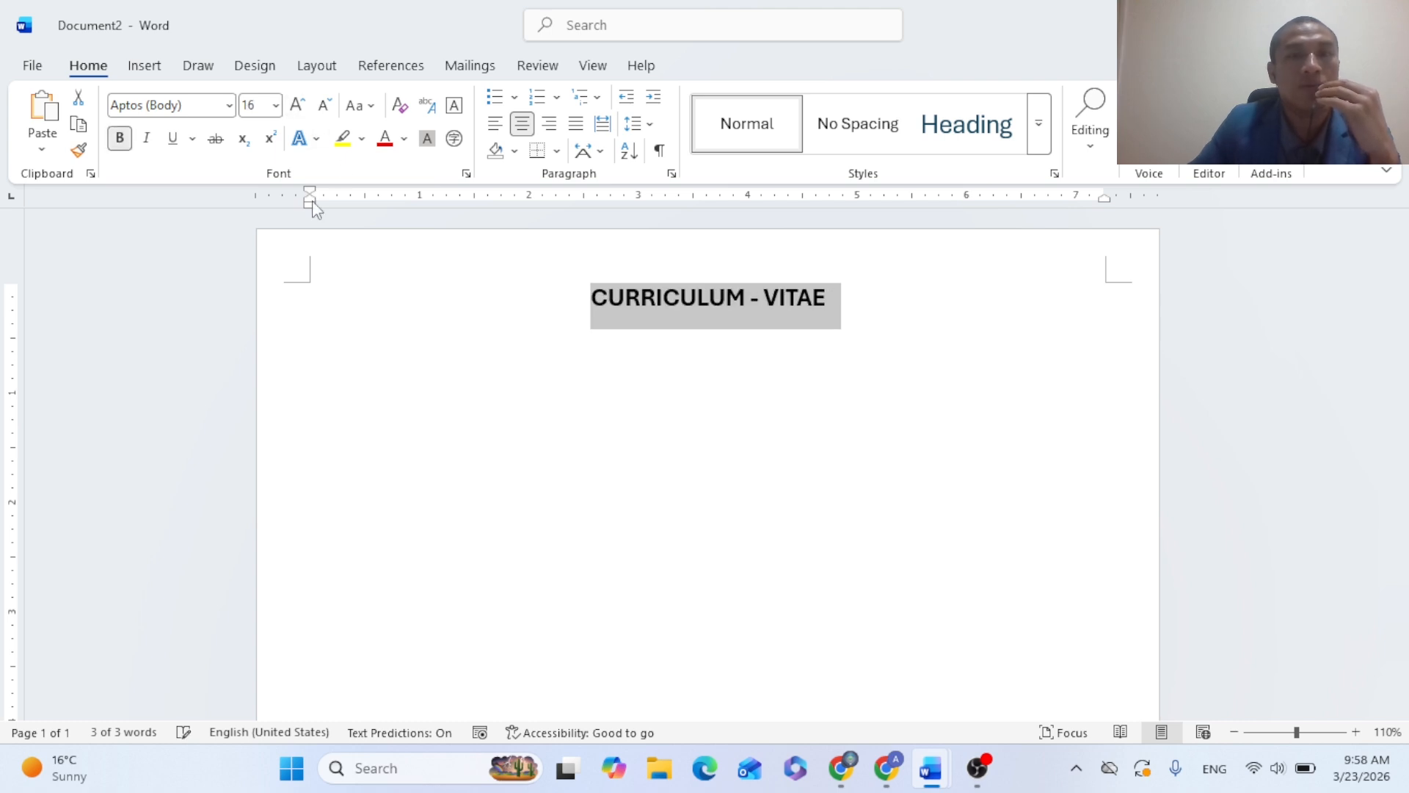
left_click(171, 138)
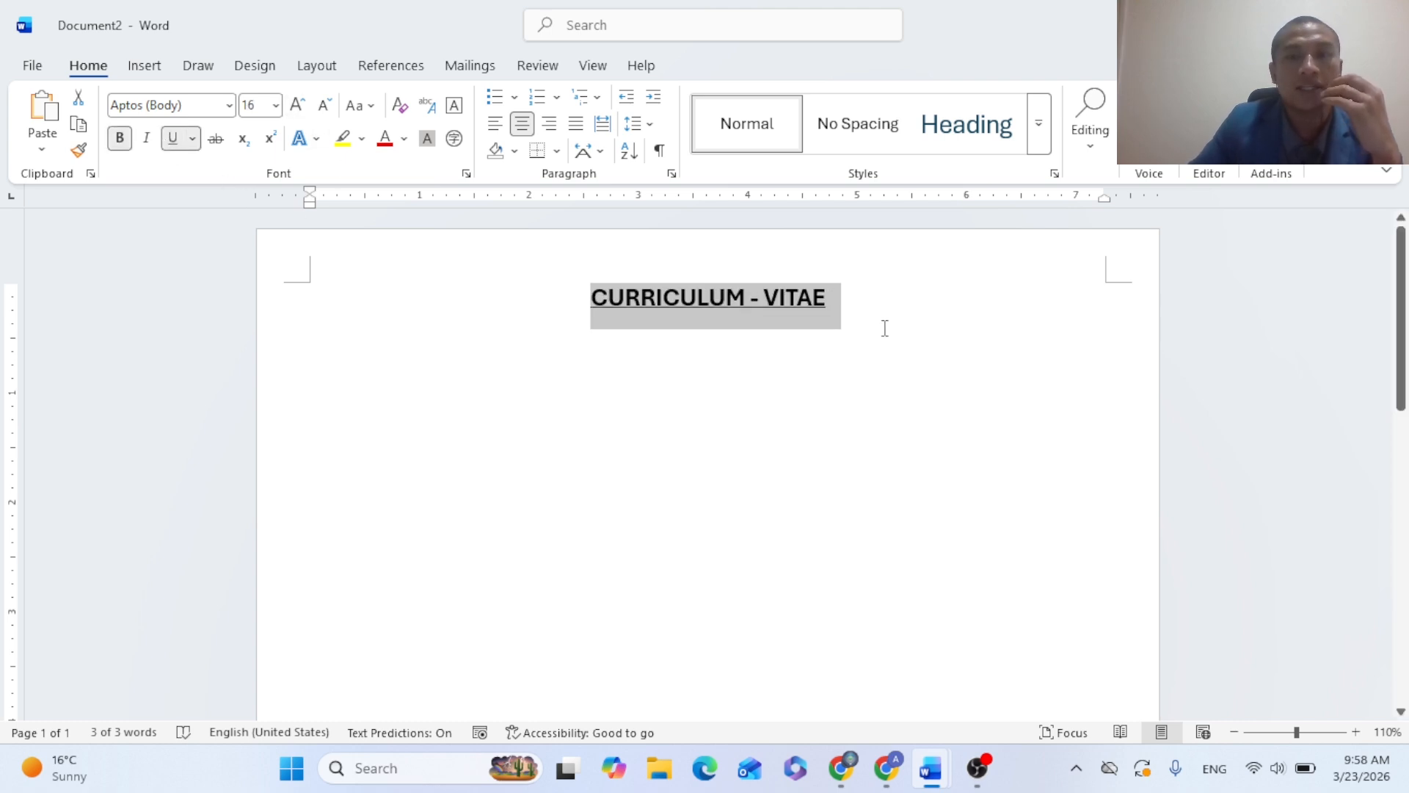
left_click(872, 310)
key("Return")
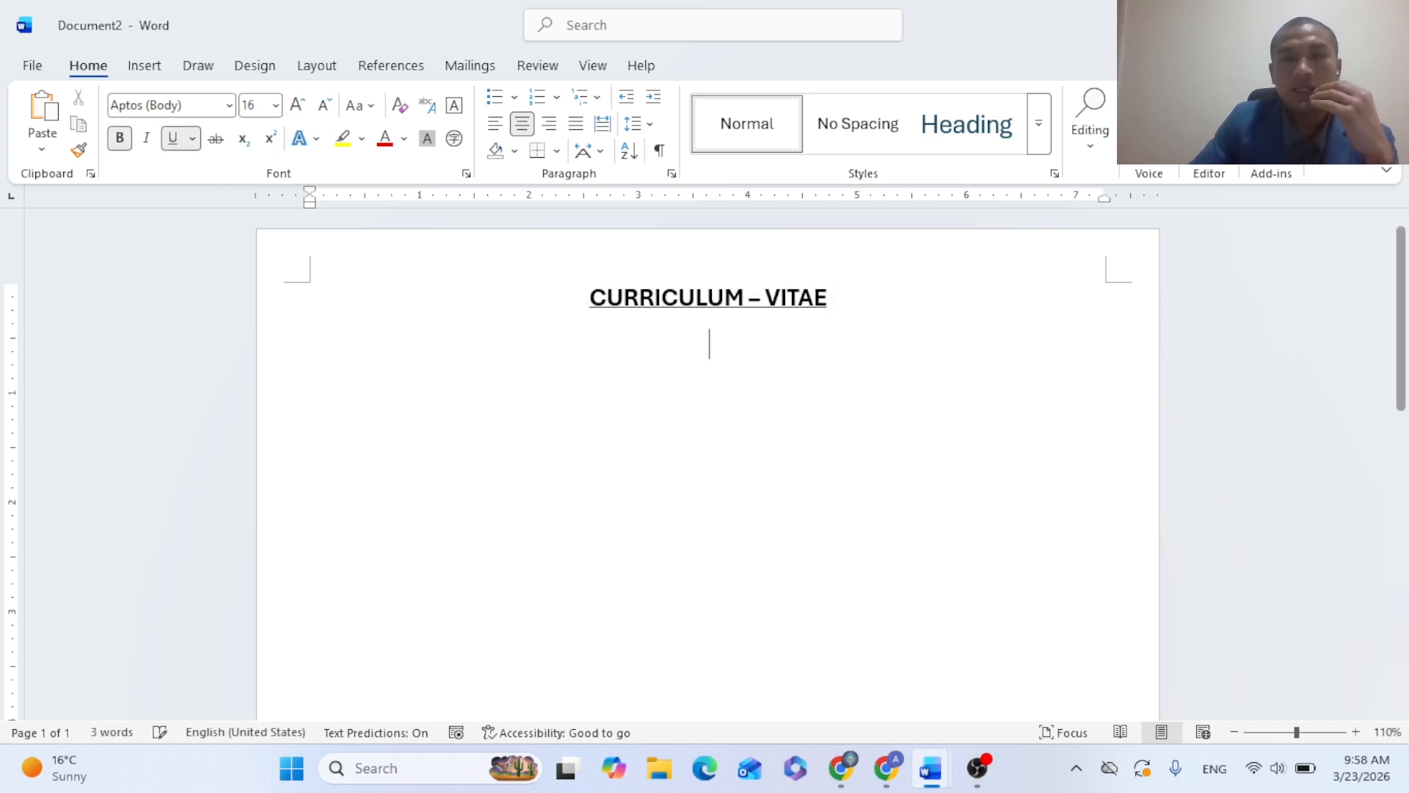
left_click(401, 108)
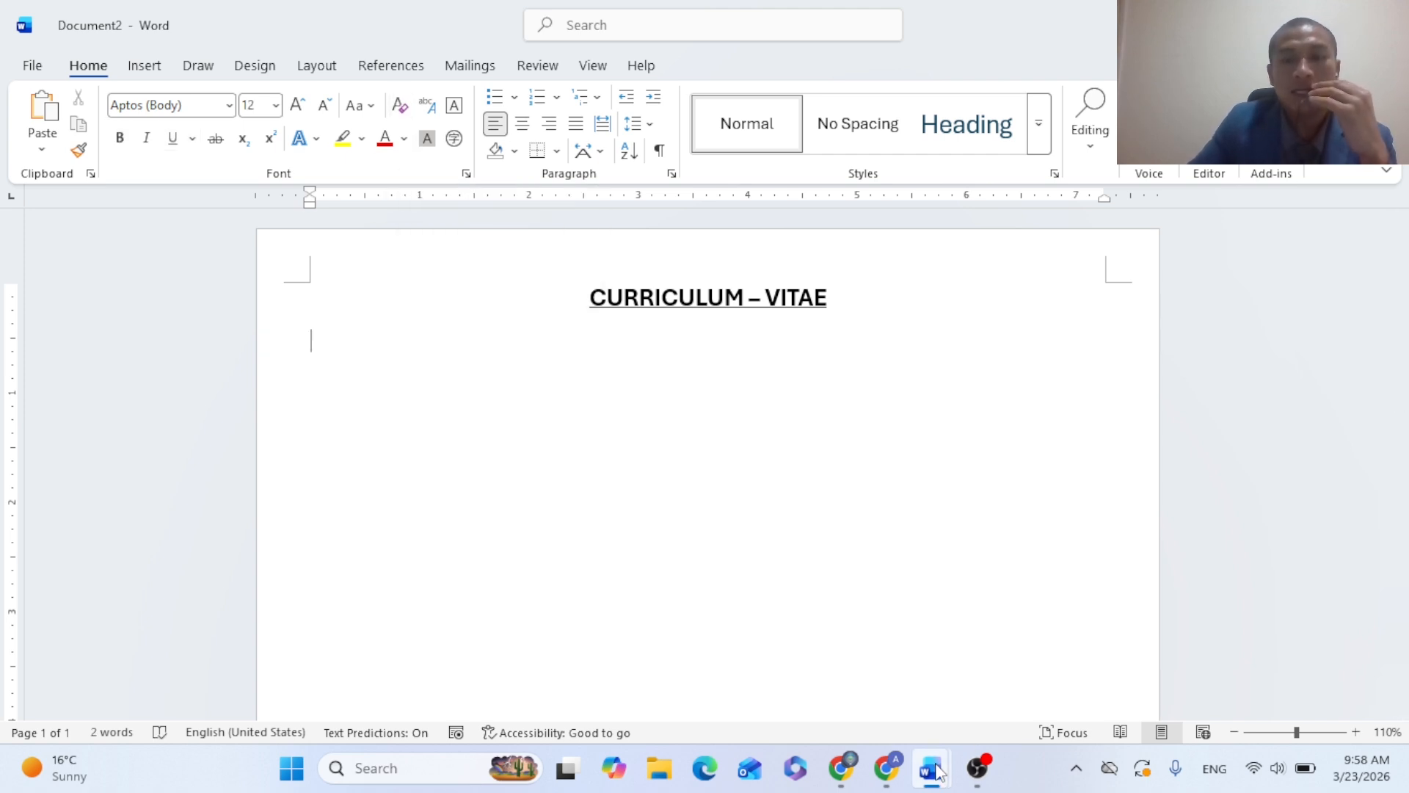
Copy the name and contact details block with its divider line from the finished CV document and paste it below the new title
mouse_move(933, 771)
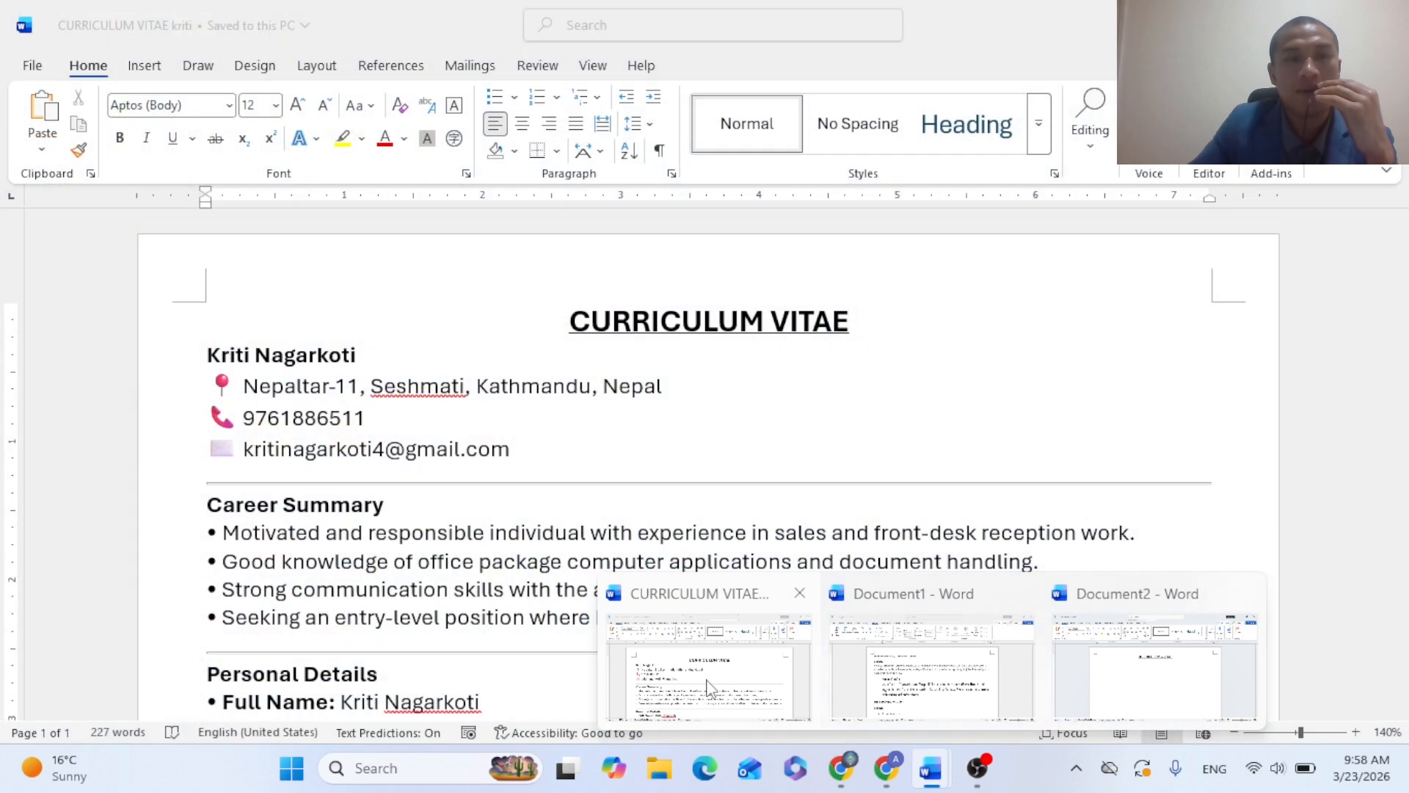
left_click(709, 686)
scroll(418, 411, "down", 1)
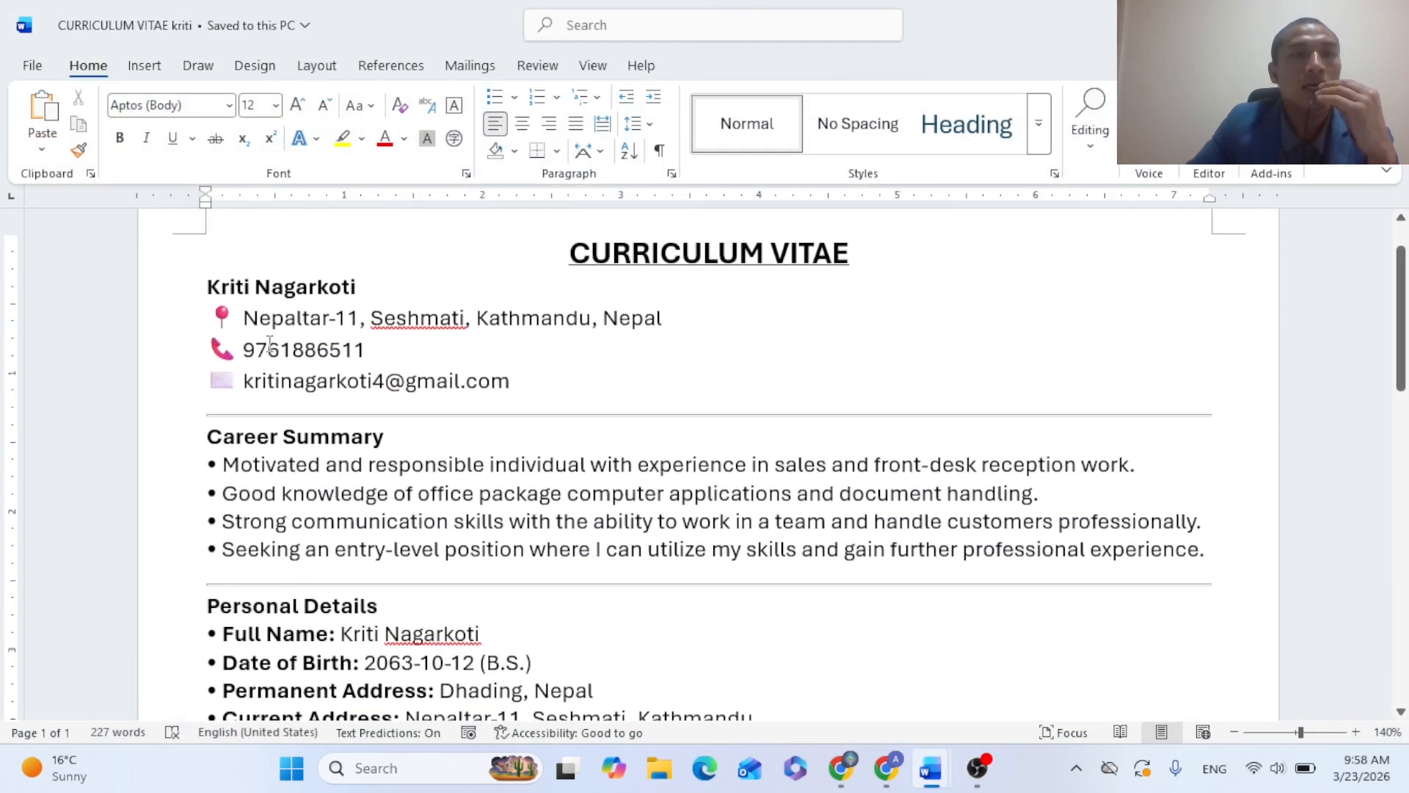
left_click_drag(207, 284, 658, 371)
key("ctrl+c")
left_click(355, 350)
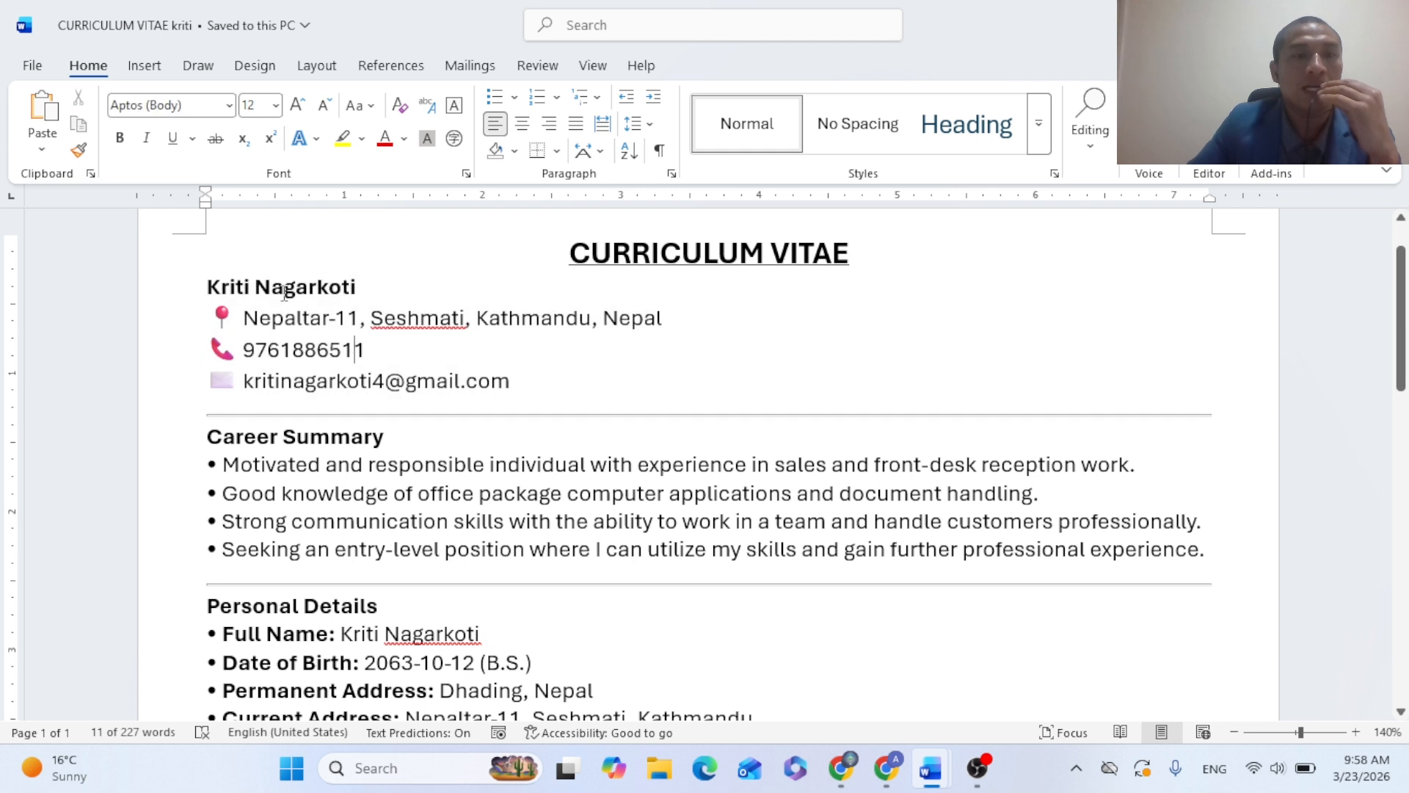
mouse_move(207, 283)
left_mouse_down()
mouse_move(354, 339)
mouse_move(542, 380)
left_mouse_up()
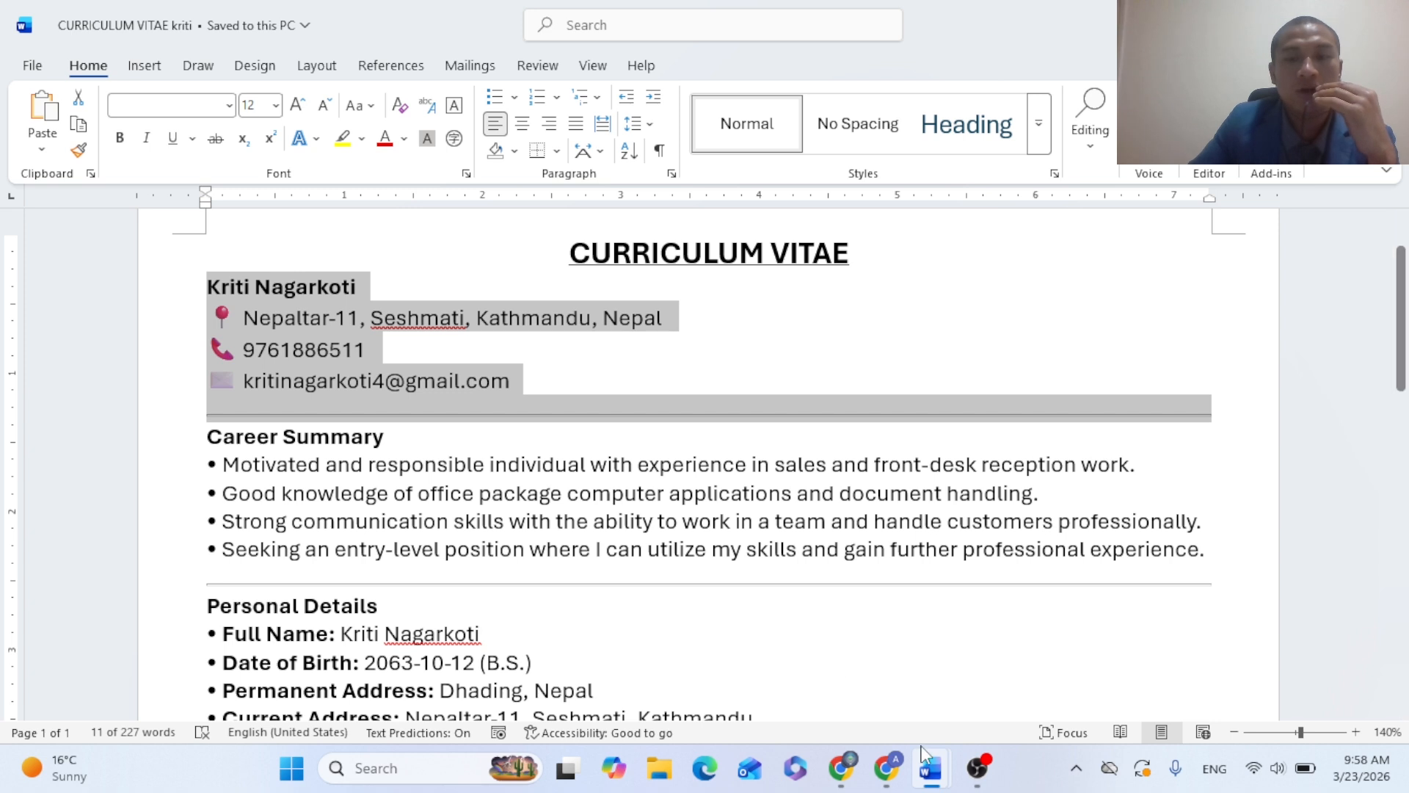
mouse_move(930, 768)
left_click(1104, 691)
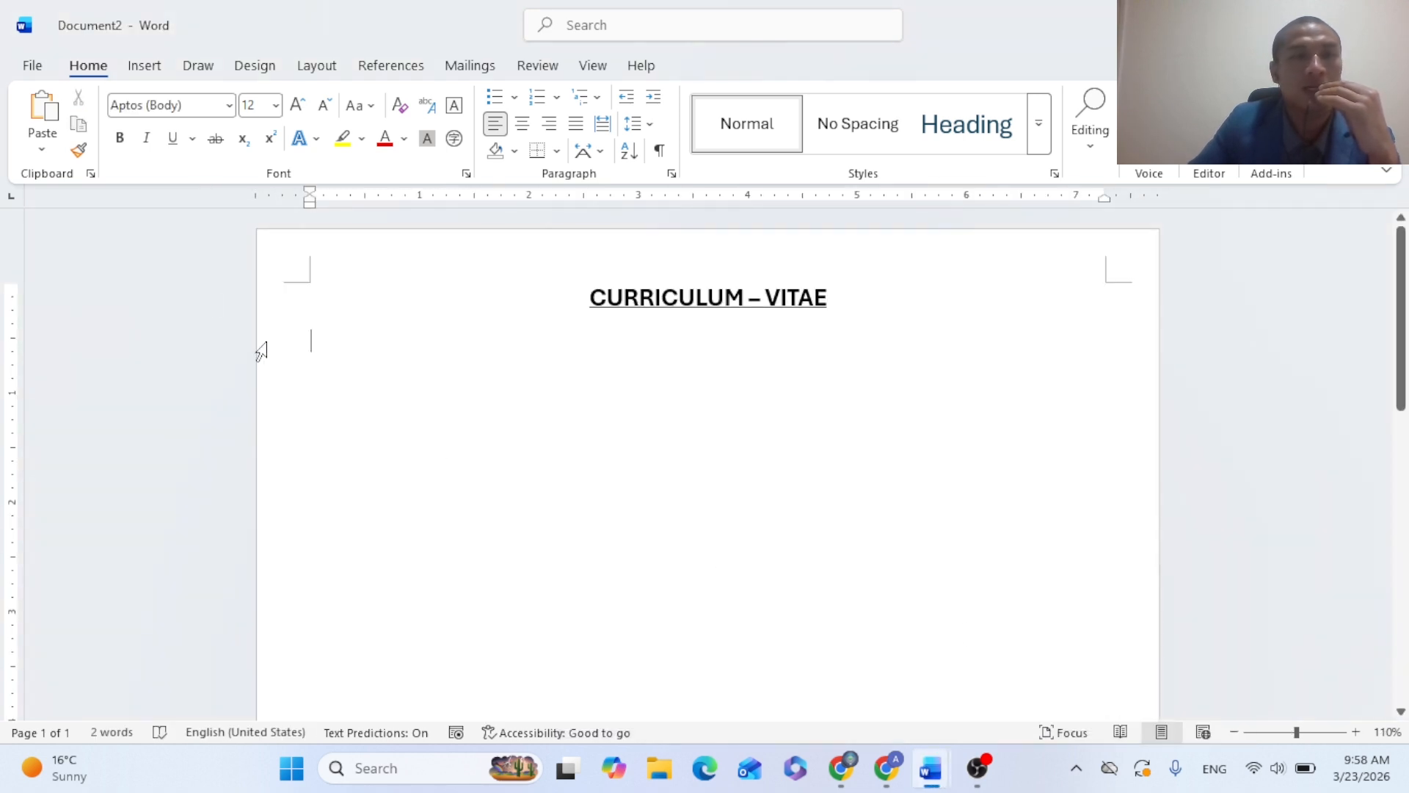
left_click(44, 118)
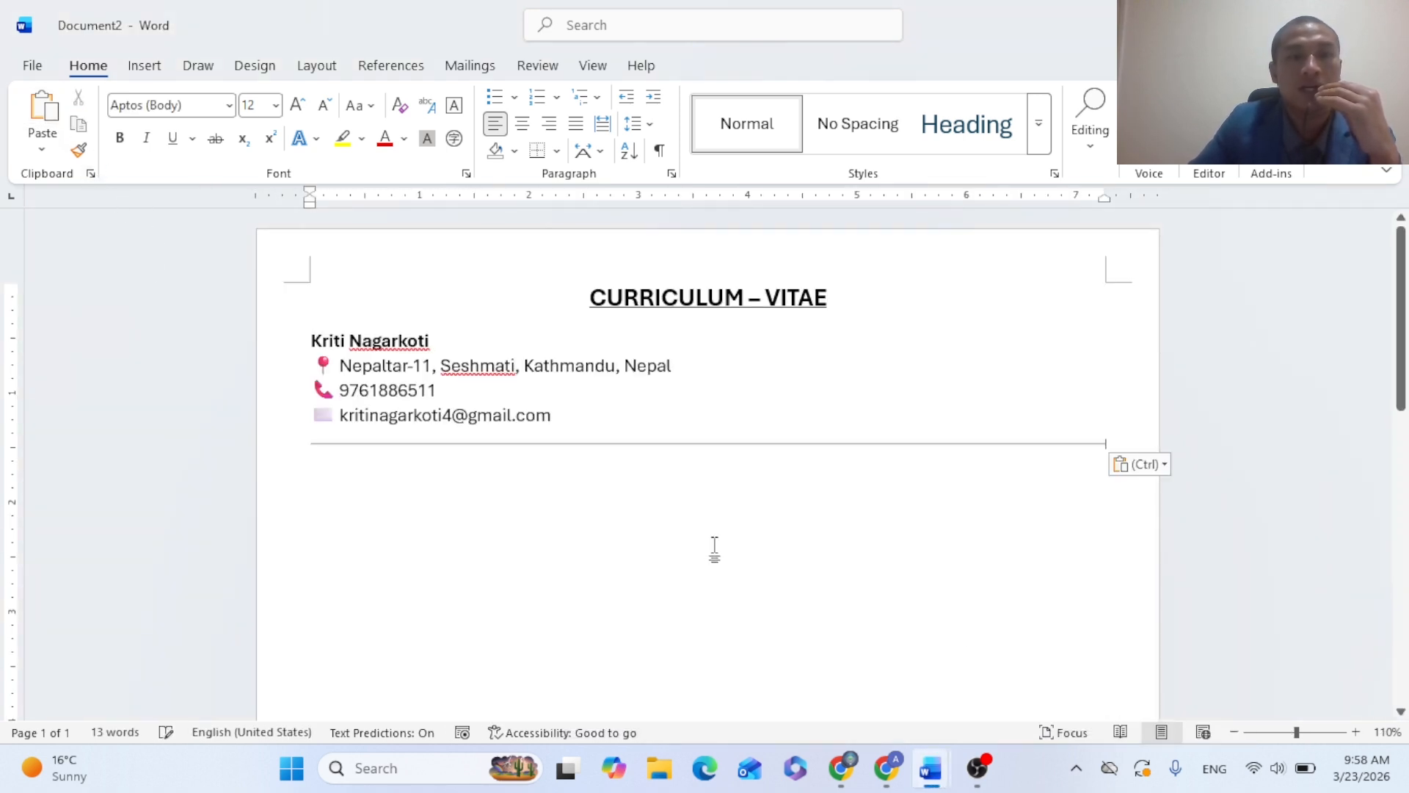
scroll(719, 525, "down", 1)
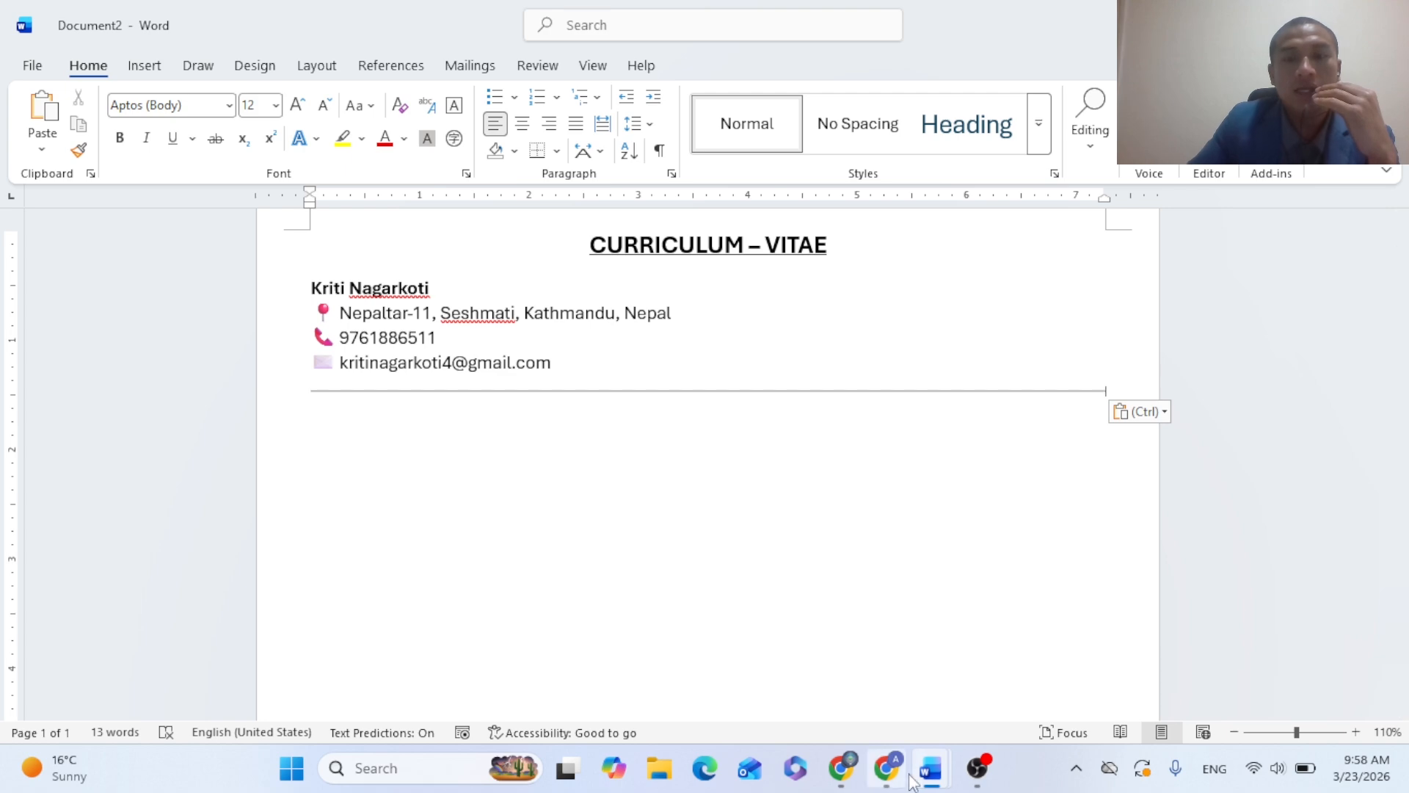
Copy everything from Career Summary through Declaration in the finished CV and paste it below the contact details divider in the new document
mouse_move(941, 784)
left_click(729, 666)
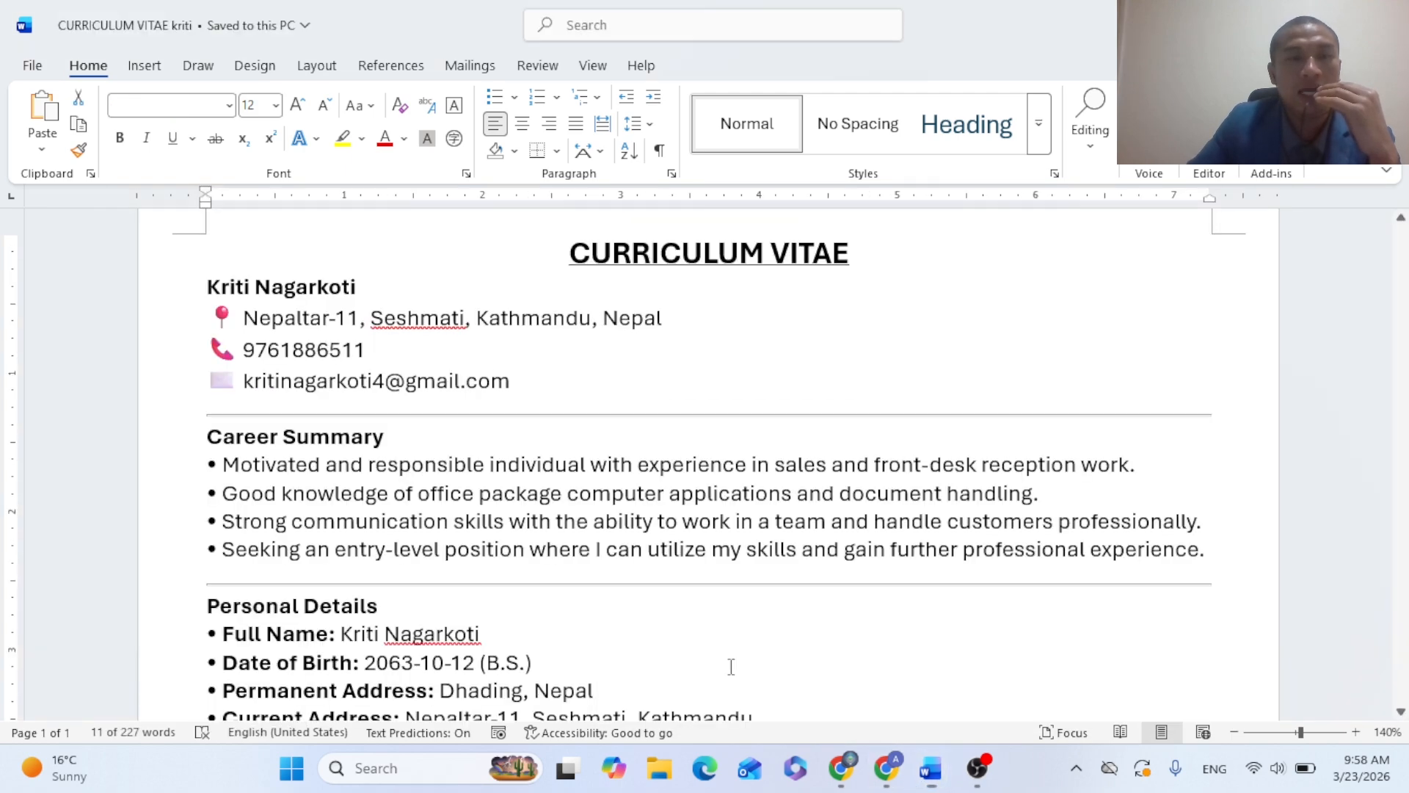
scroll(366, 425, "down", 3)
left_click_drag(209, 298, 472, 788)
left_click_drag(506, 687, 494, 638)
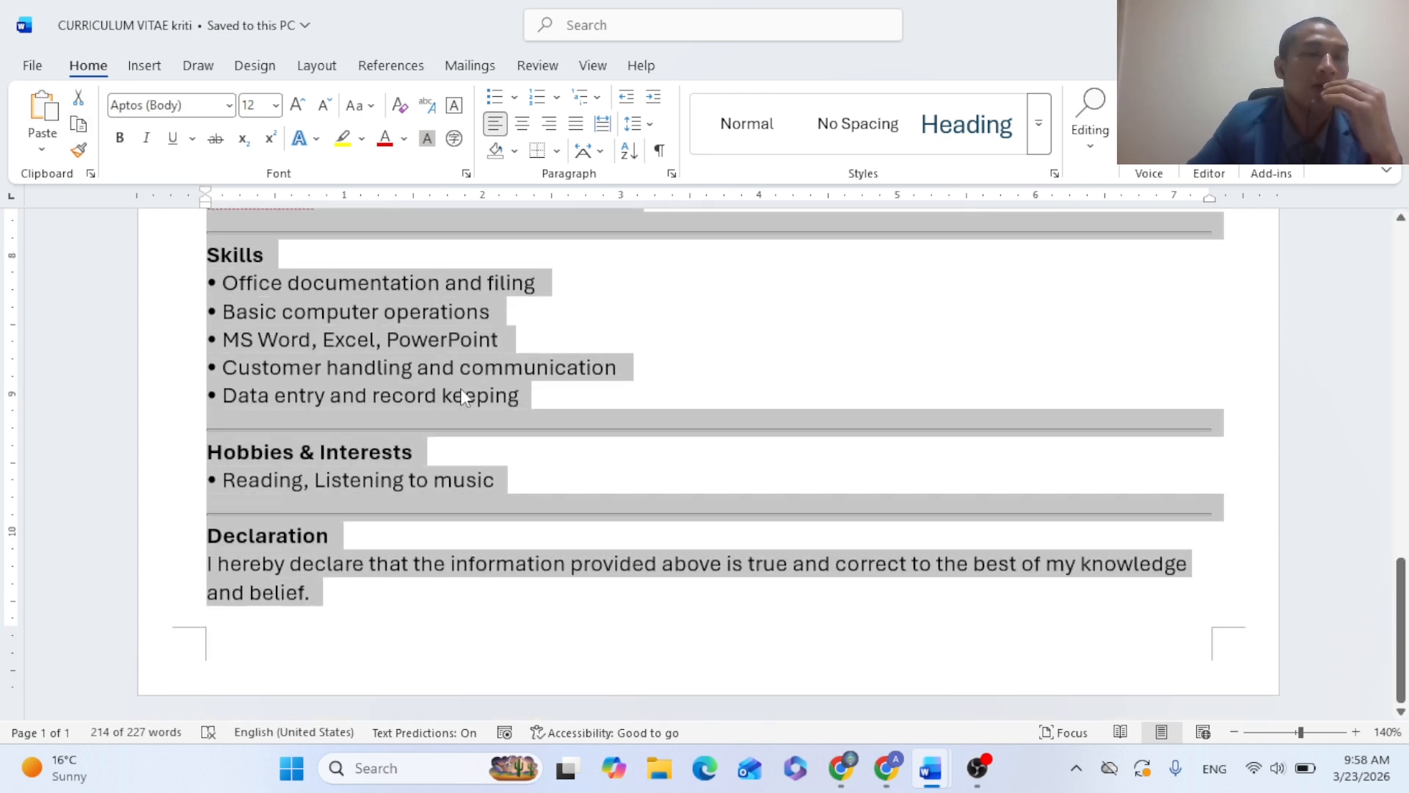
mouse_move(930, 768)
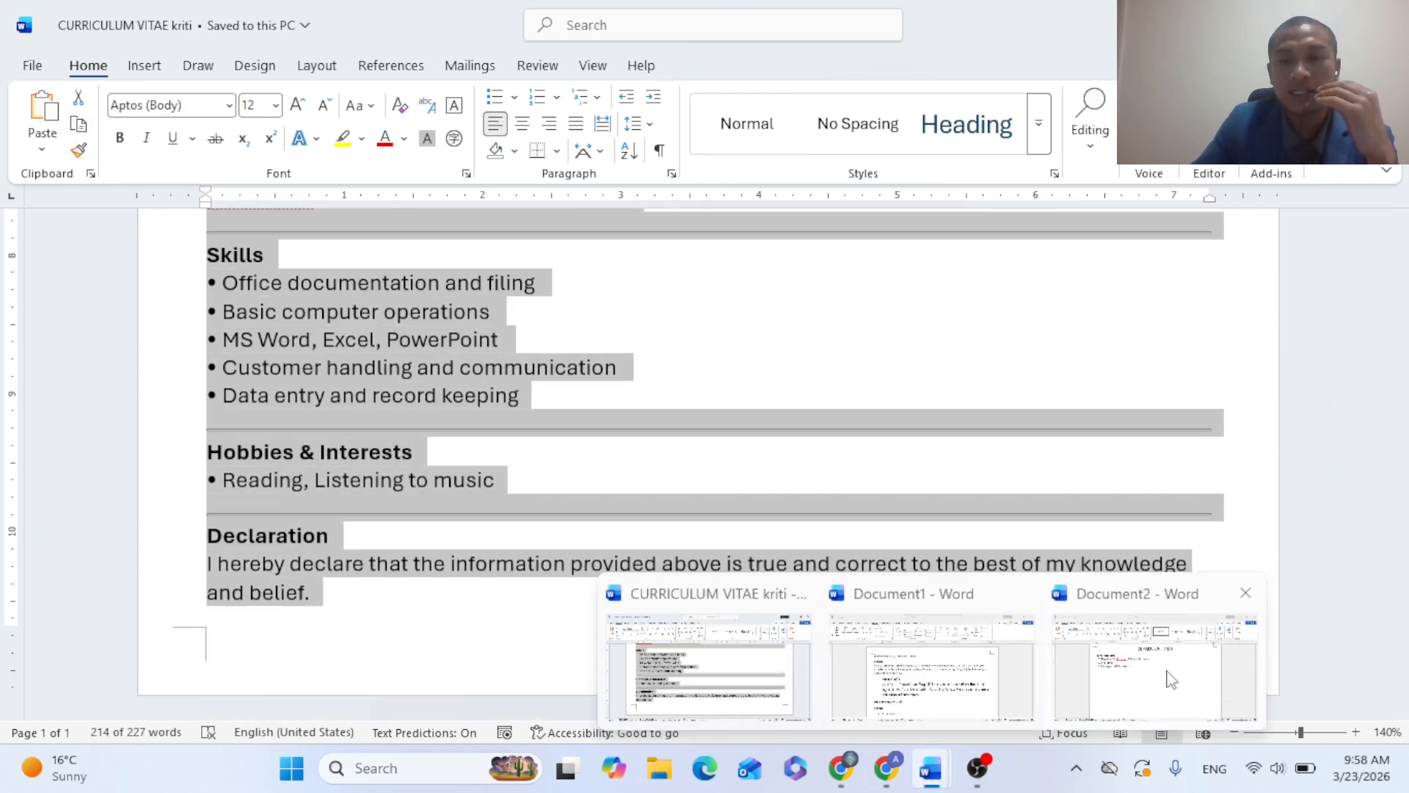
left_click(1171, 680)
left_click(345, 430)
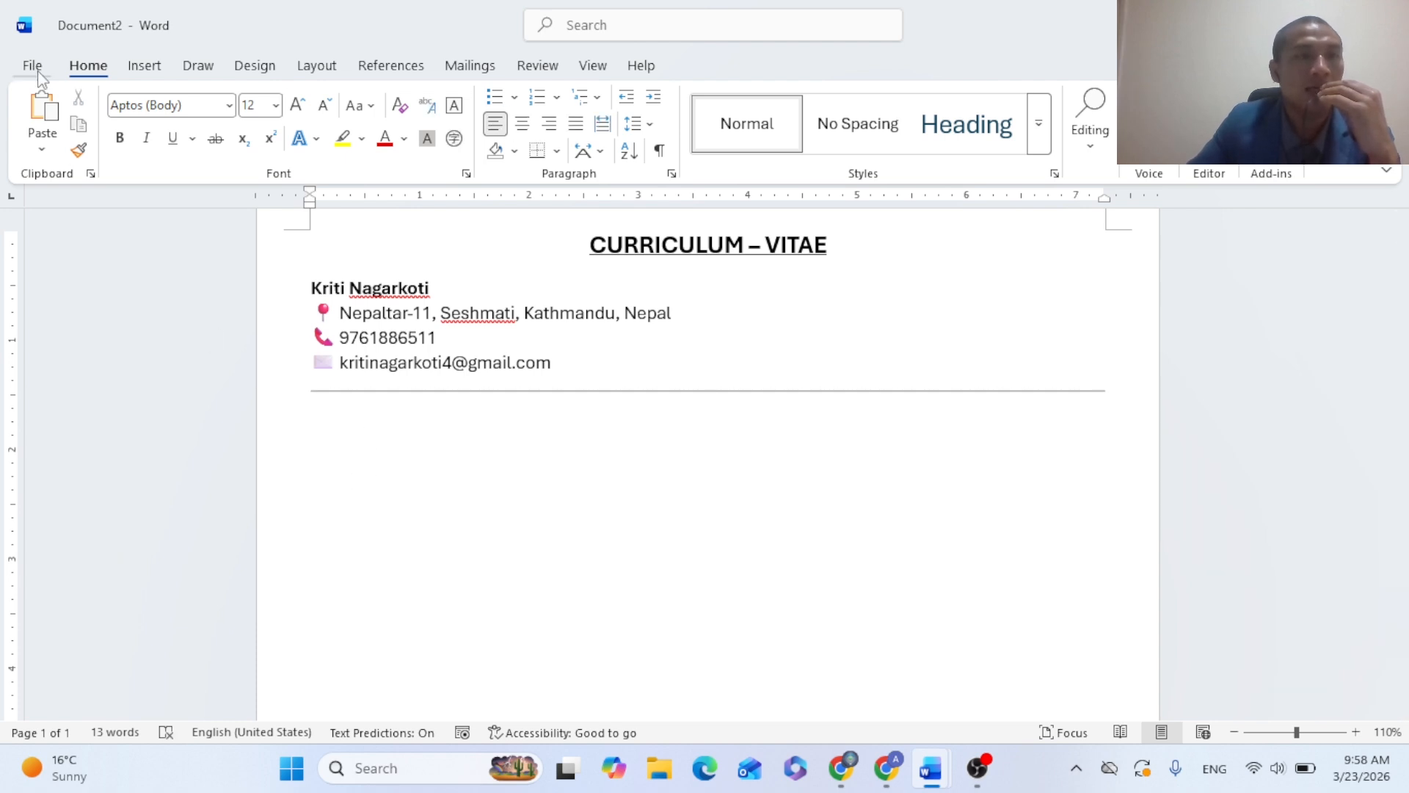
key("ctrl+v")
scroll(689, 472, "up", 3)
scroll(672, 462, "up", 10)
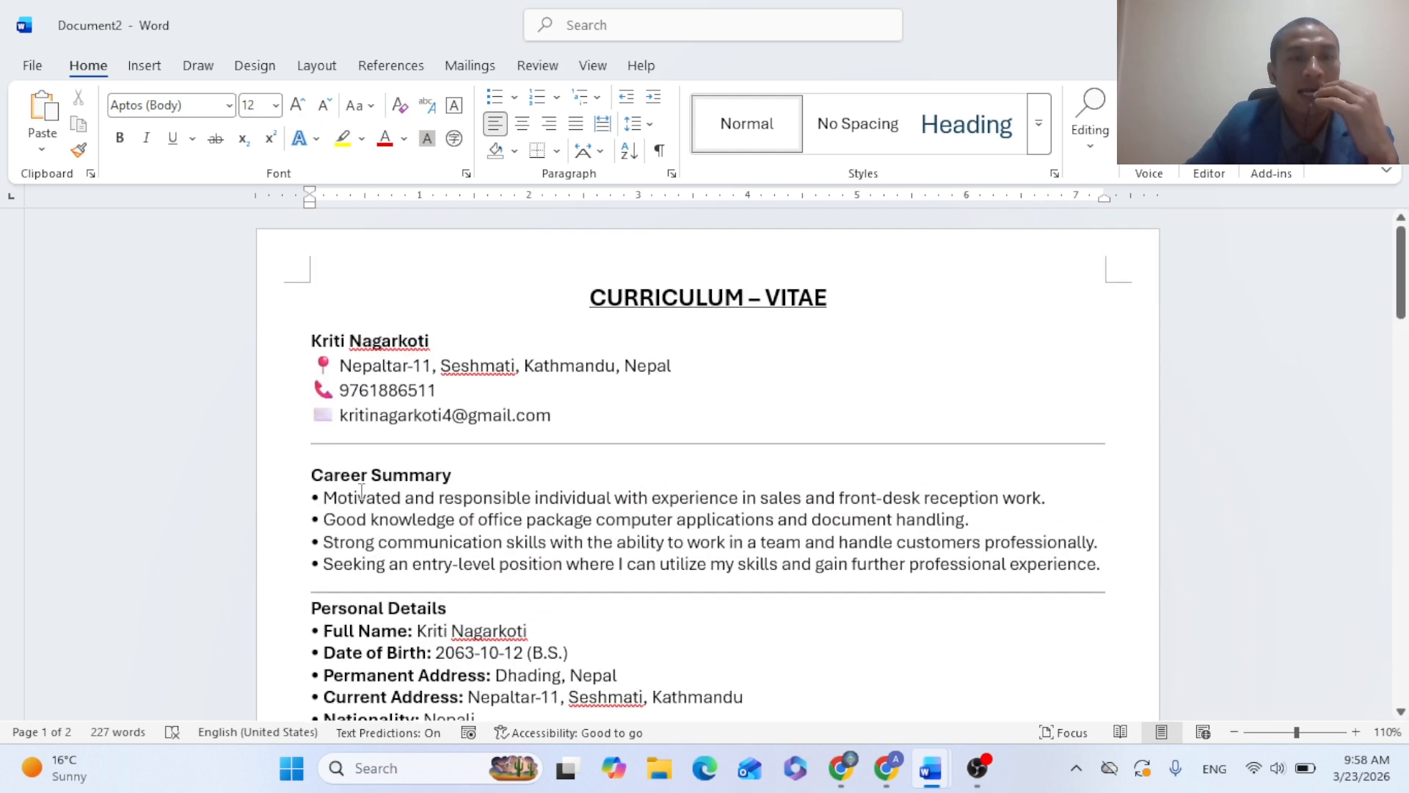
scroll(325, 486, "down", 2)
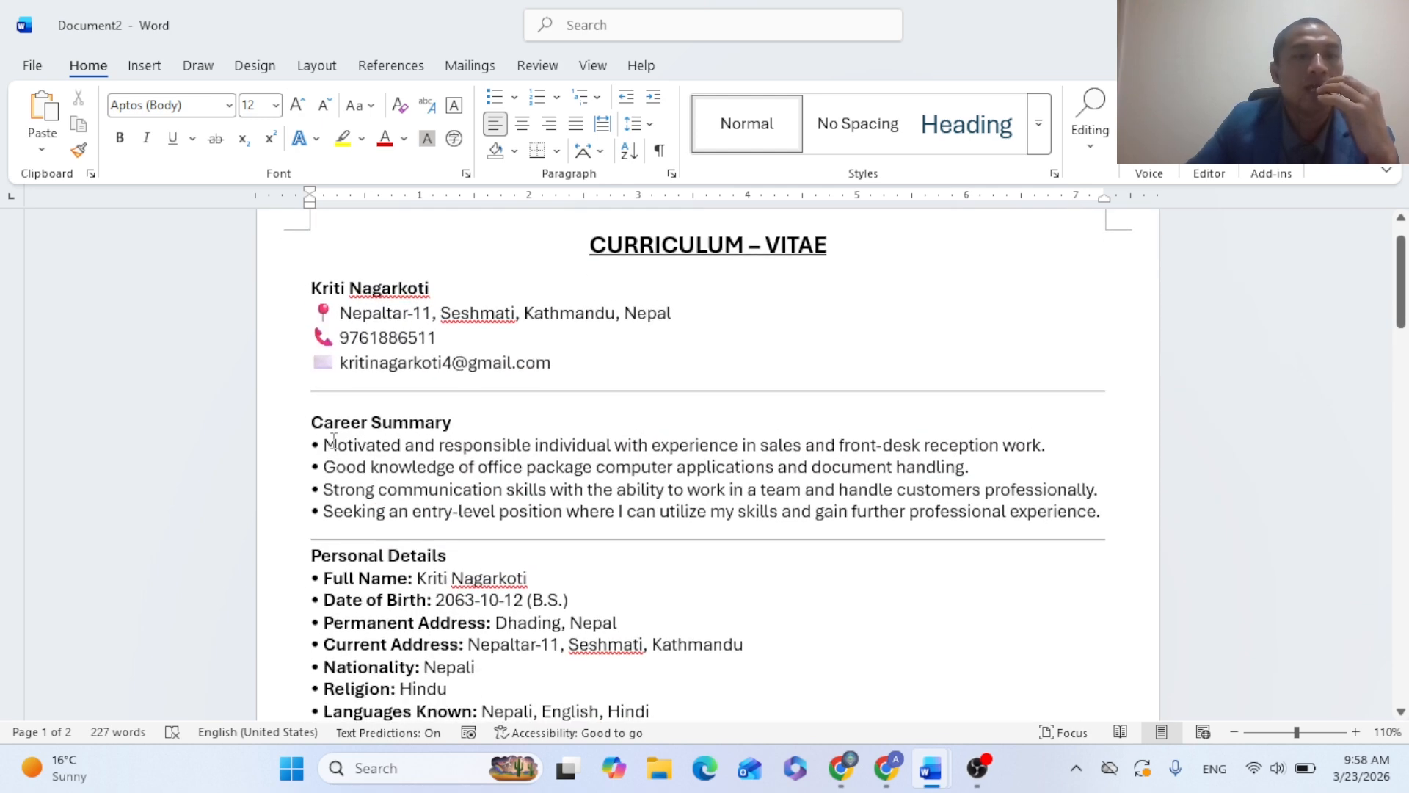
Switch to Chrome, browse the receptionist resume summary examples on VisualCV and copy the text of Example #4
mouse_move(841, 768)
left_click(871, 665)
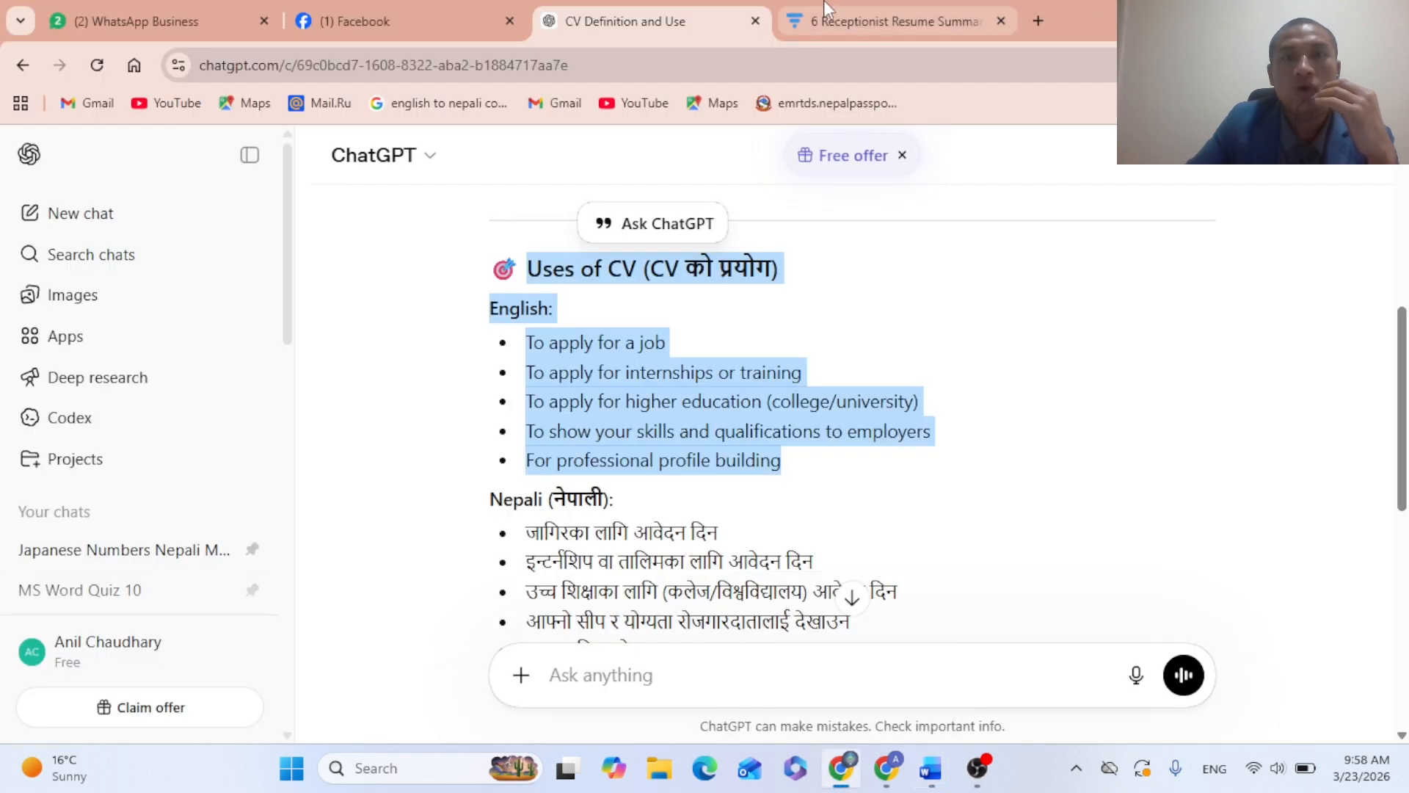
left_click(891, 21)
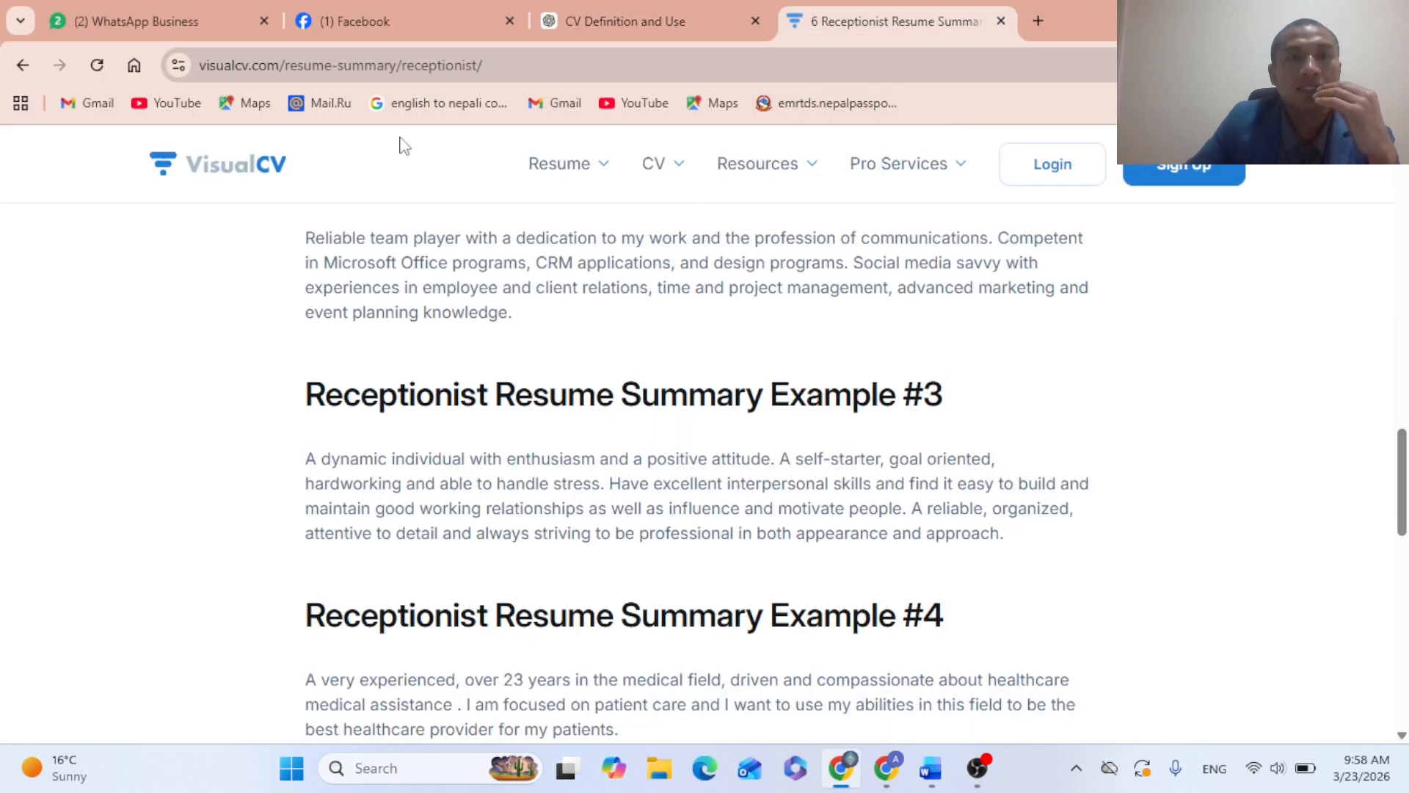
scroll(396, 338, "up", 5)
scroll(623, 384, "down", 4)
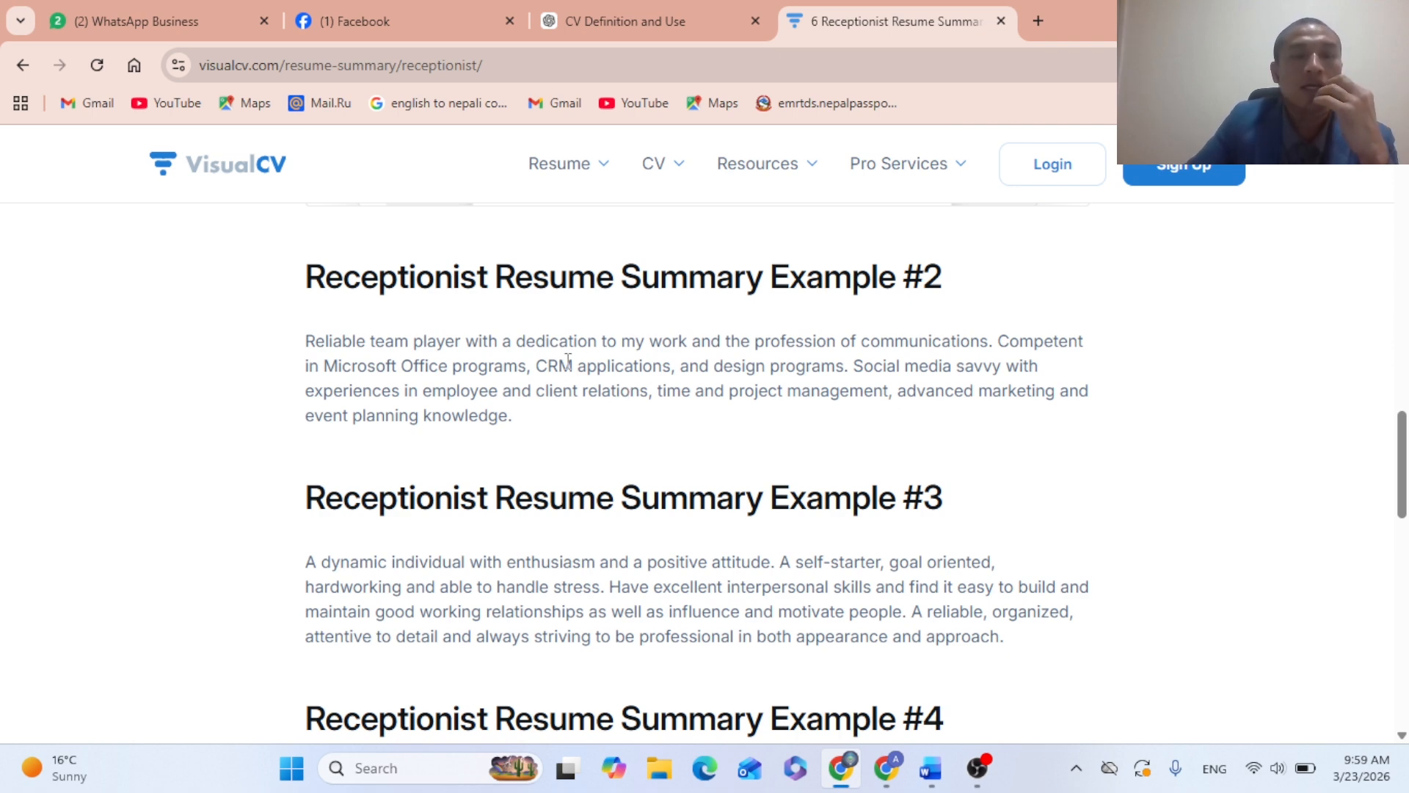
scroll(626, 477, "down", 4)
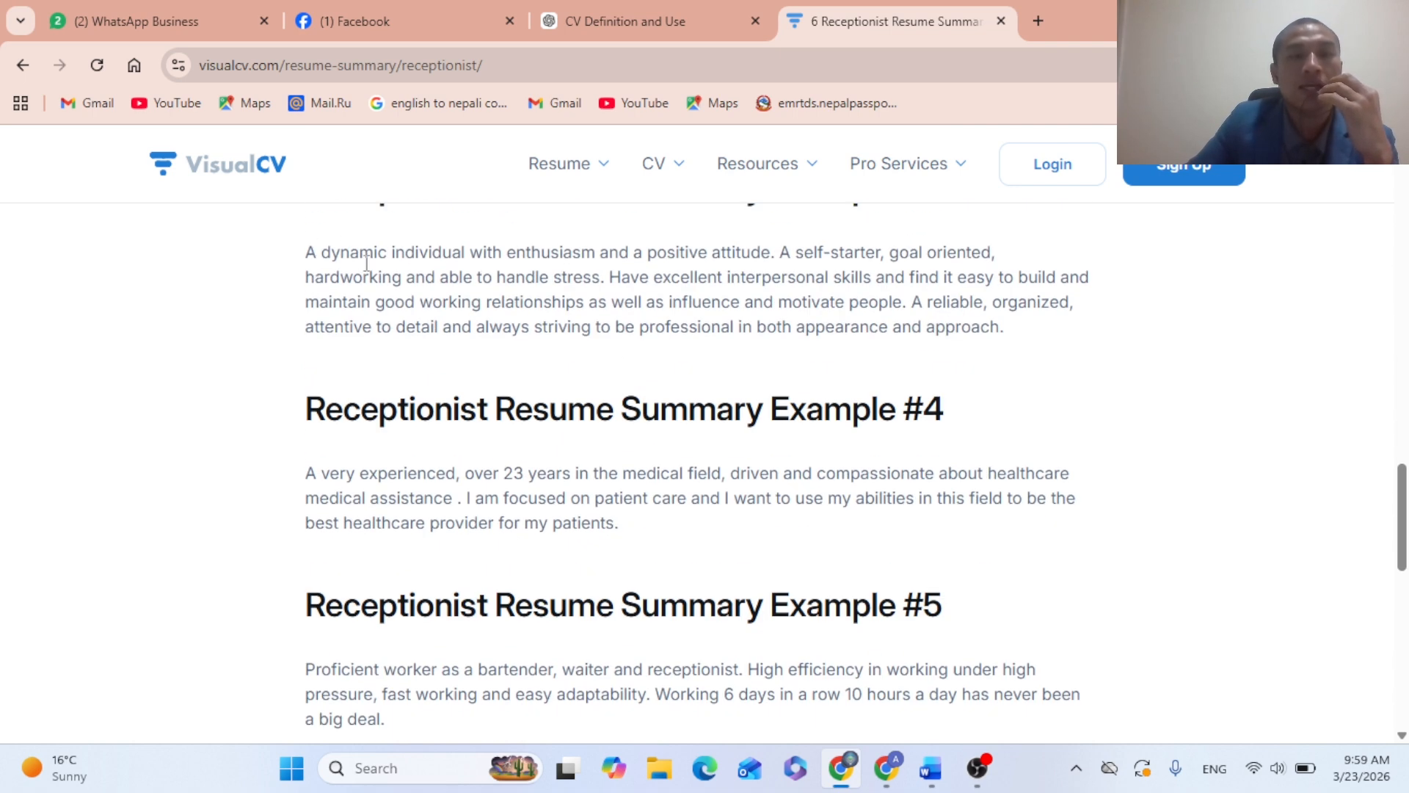
left_click_drag(305, 474, 744, 527)
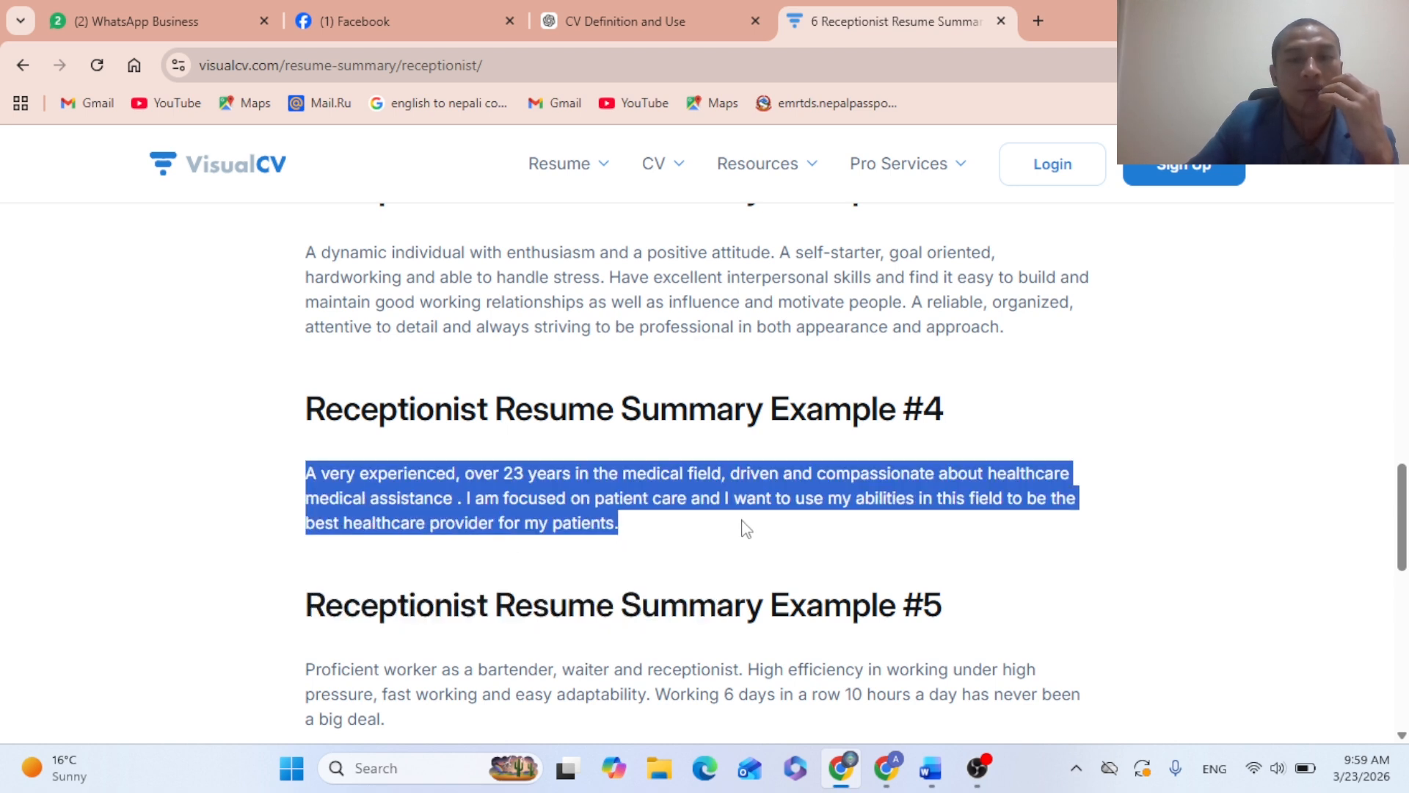
right_click(510, 476)
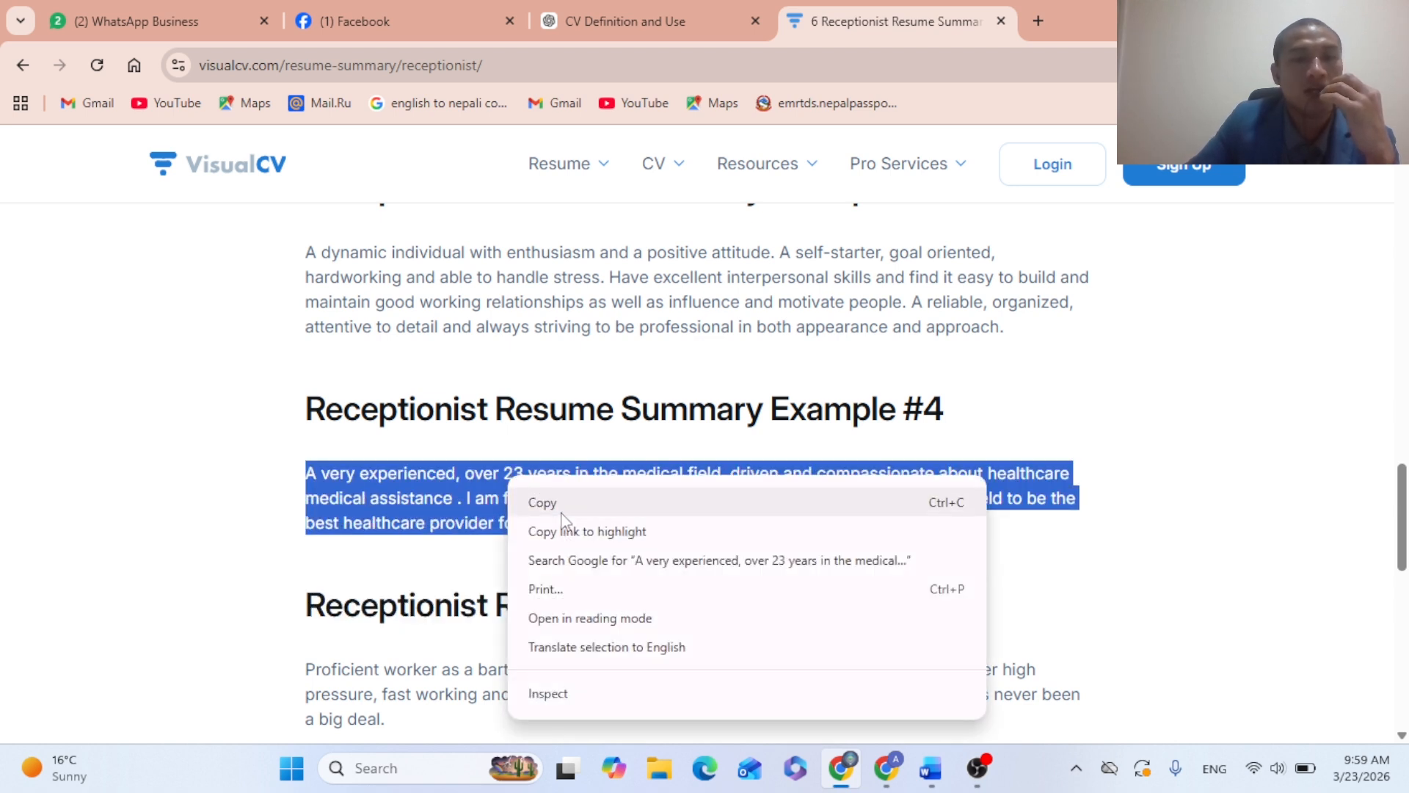
left_click(558, 506)
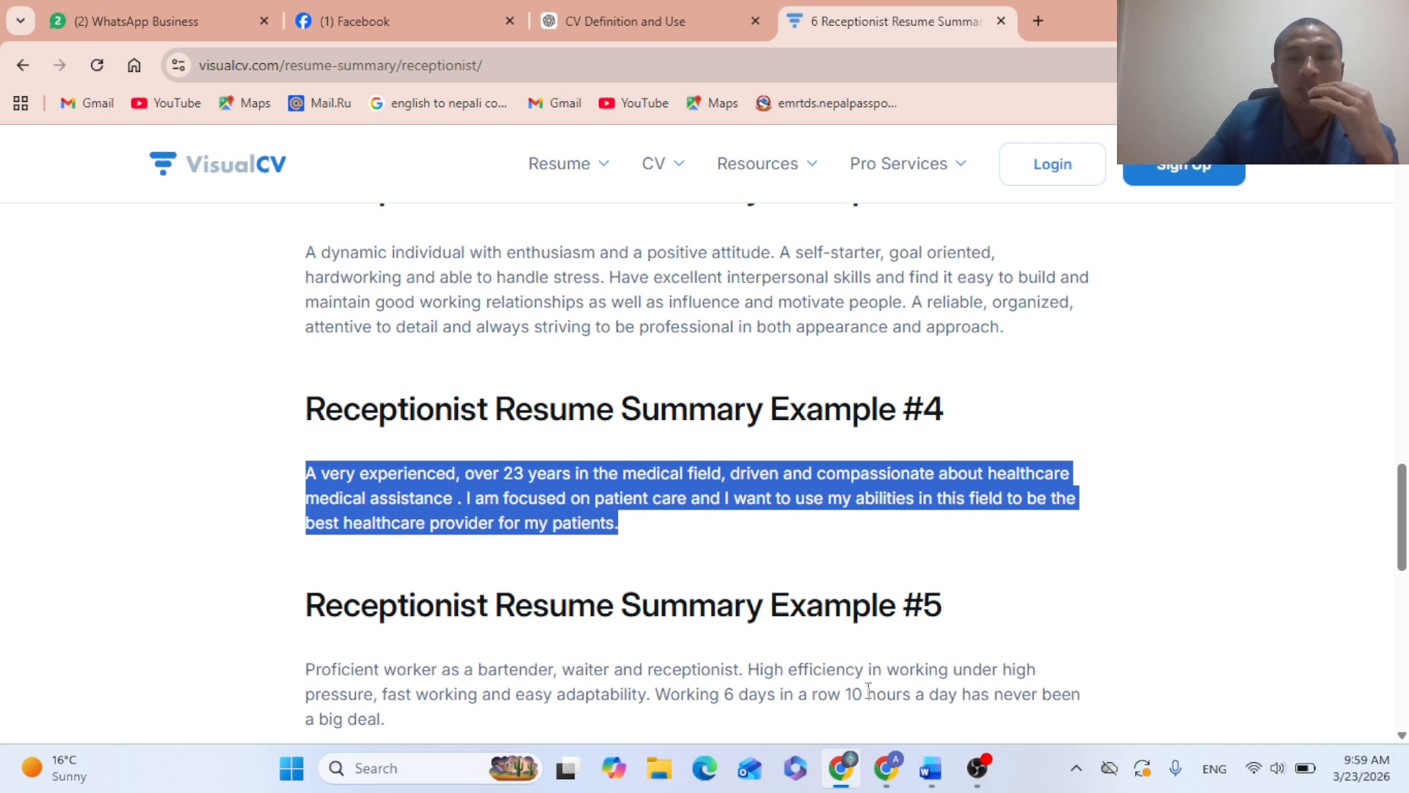
Return to the new CV in Word and review its Career Summary, Personal Details and Educational Qualification sections
left_click(930, 770)
left_click(1151, 681)
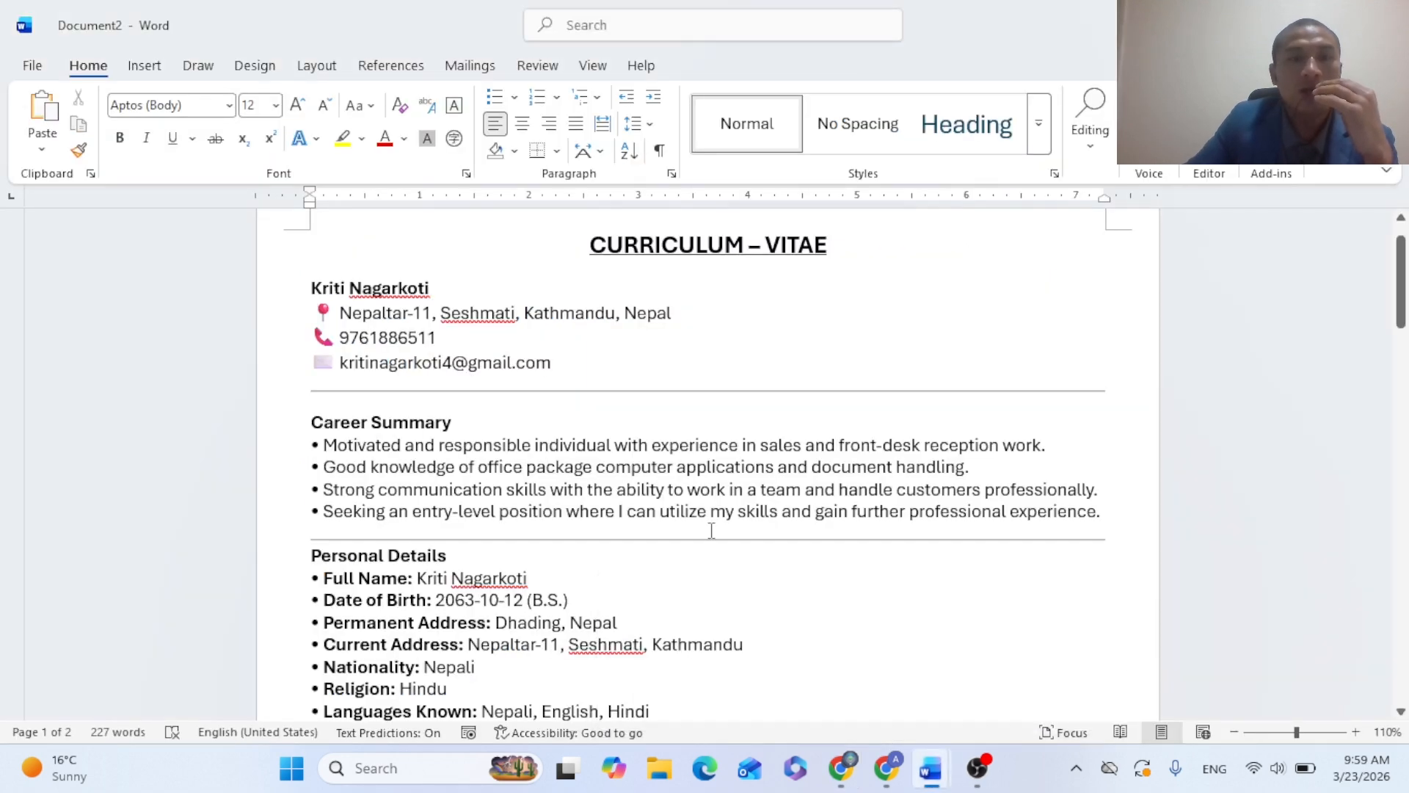
scroll(513, 441, "down", 3)
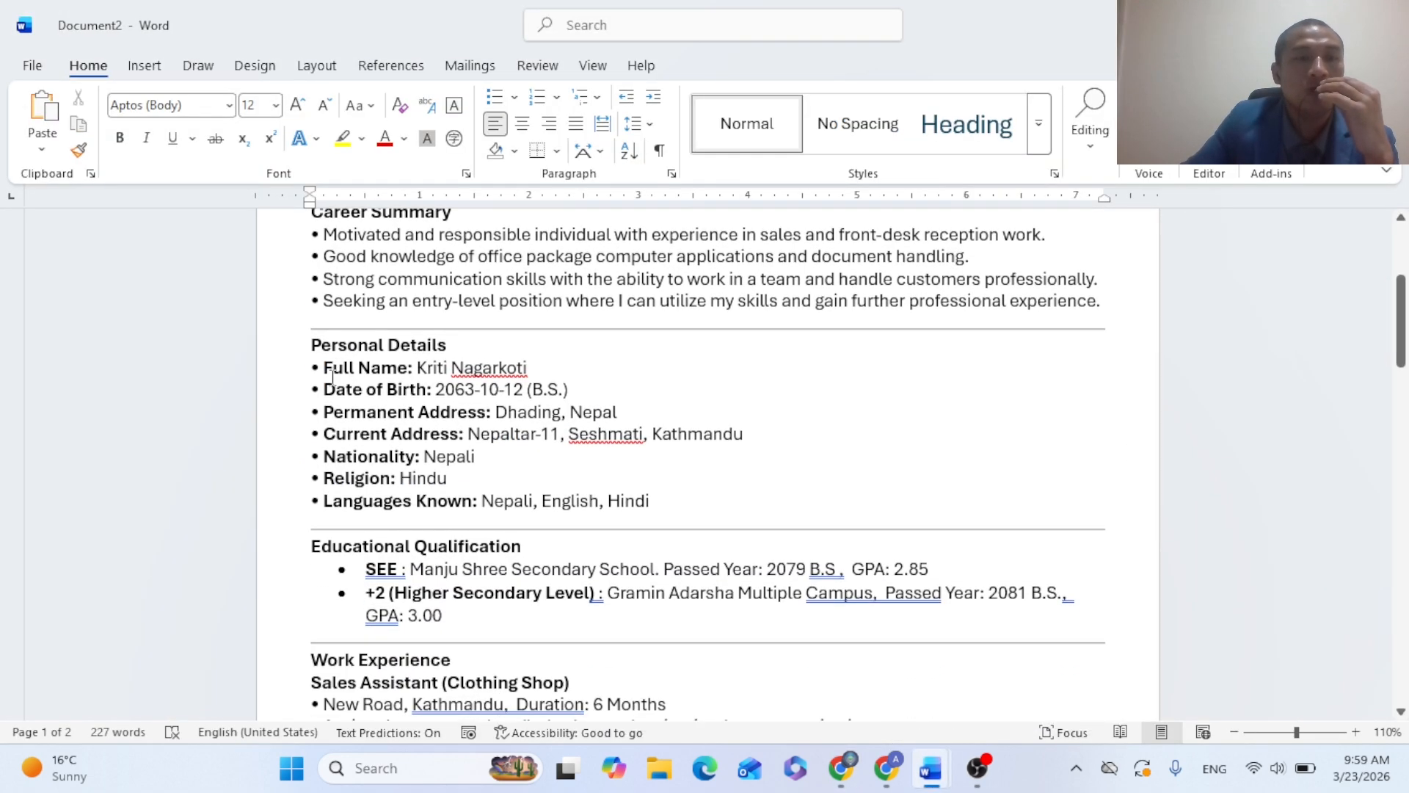
scroll(478, 389, "up", 3)
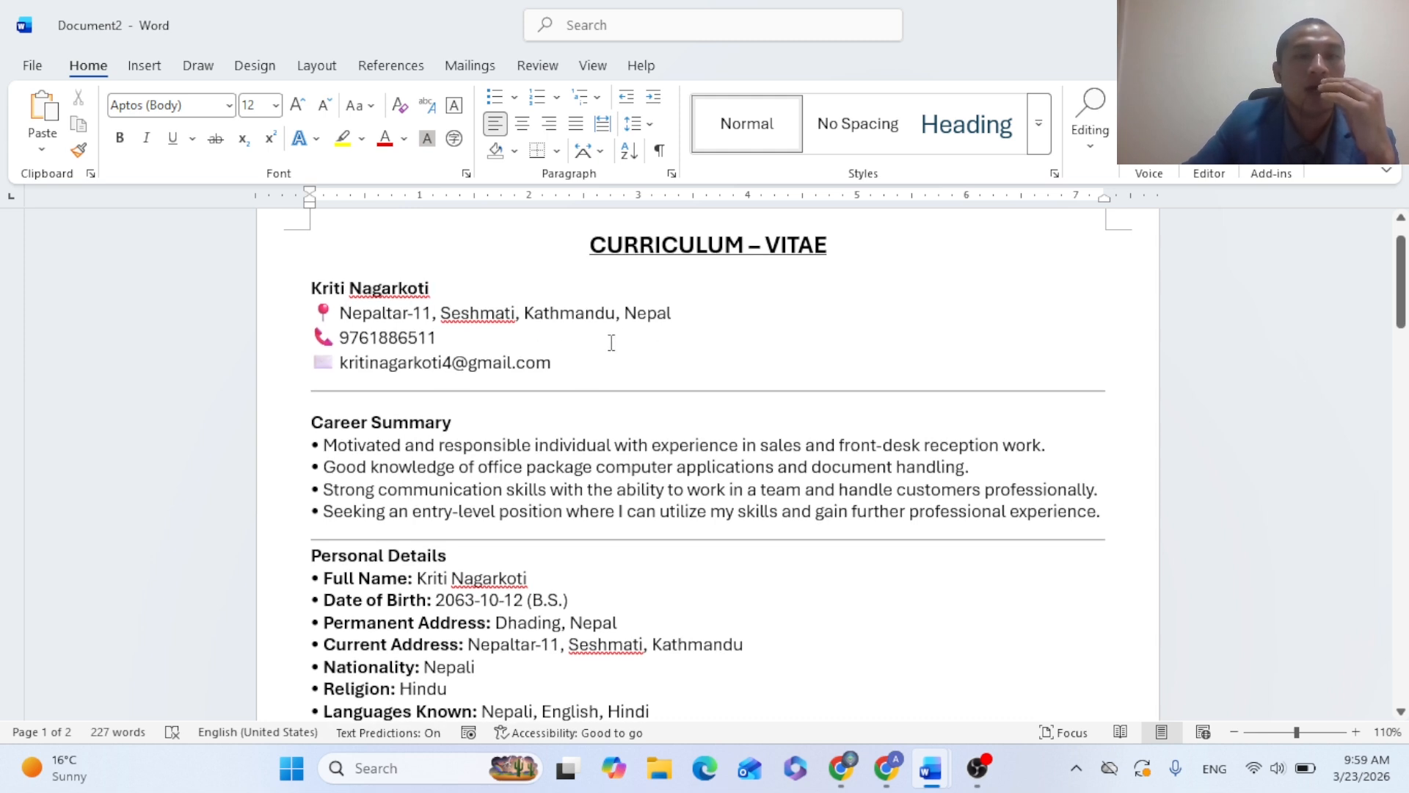
scroll(452, 380, "down", 1)
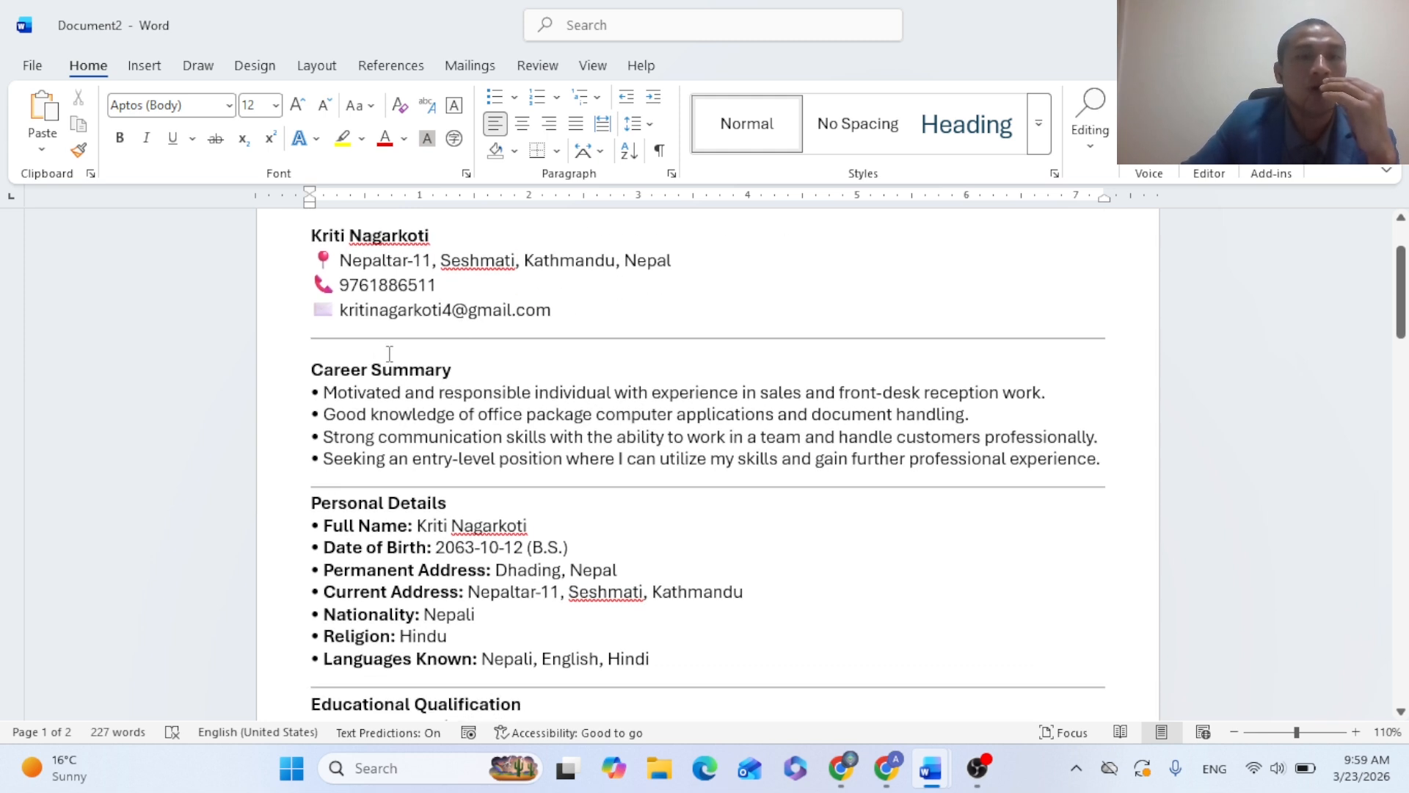
scroll(382, 331, "down", 1)
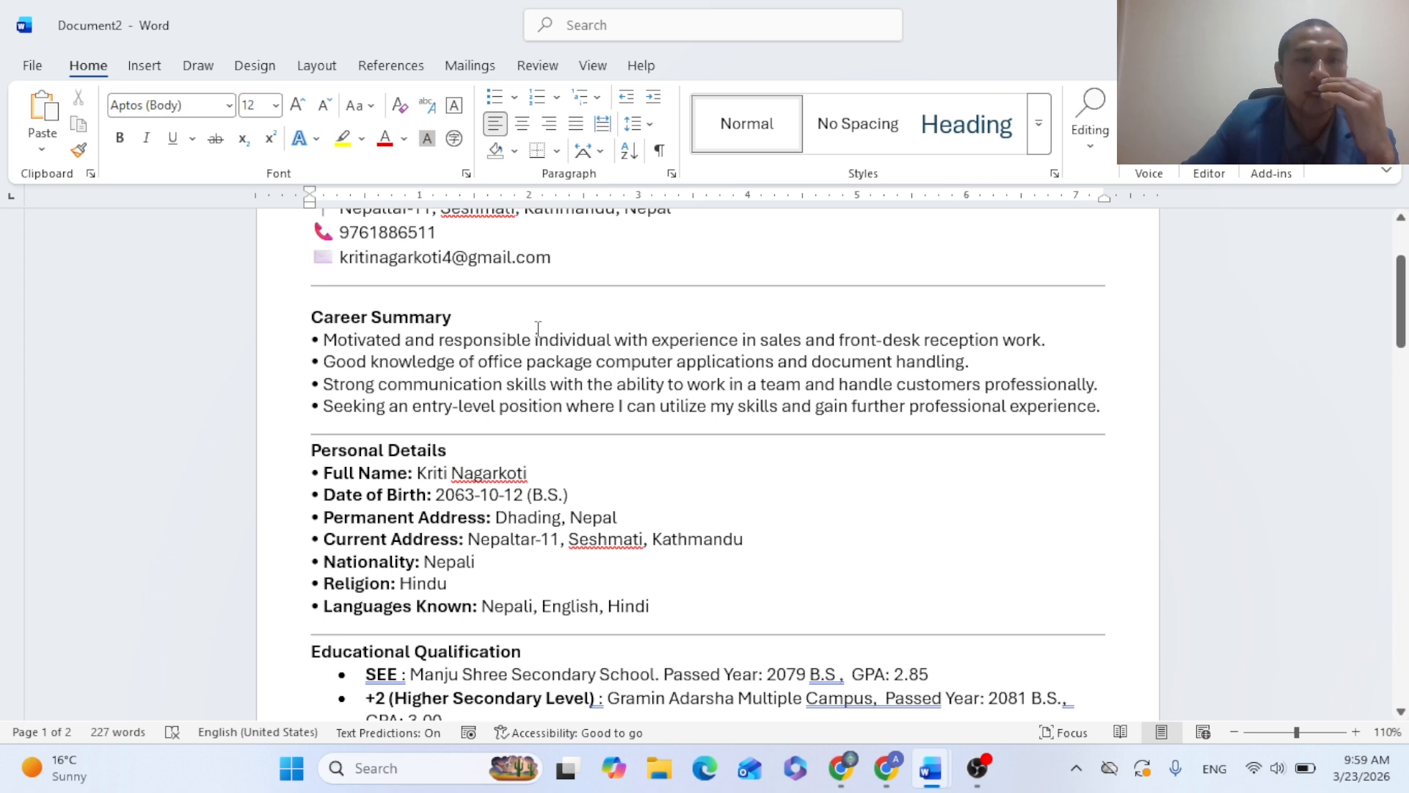
scroll(379, 337, "down", 2)
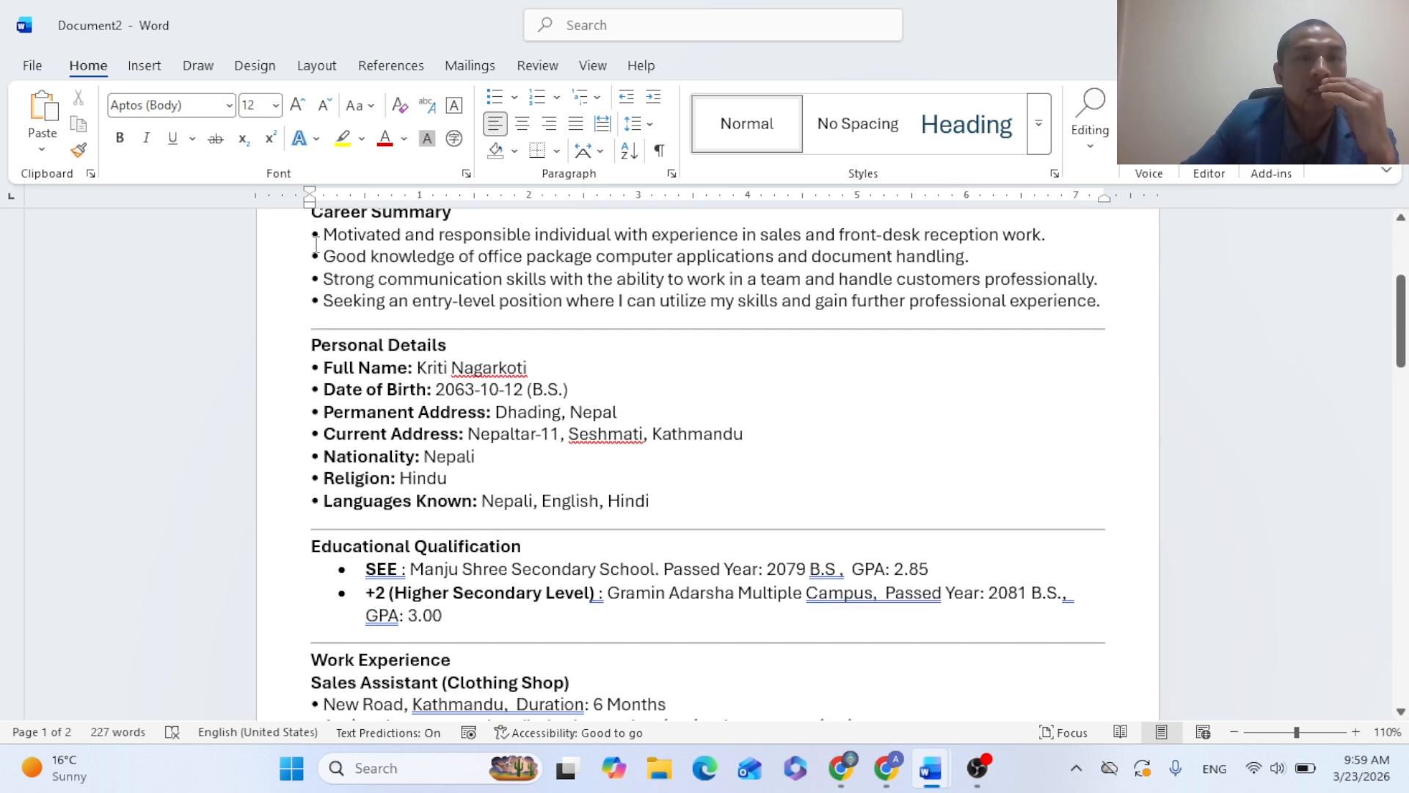
scroll(348, 288, "up", 1)
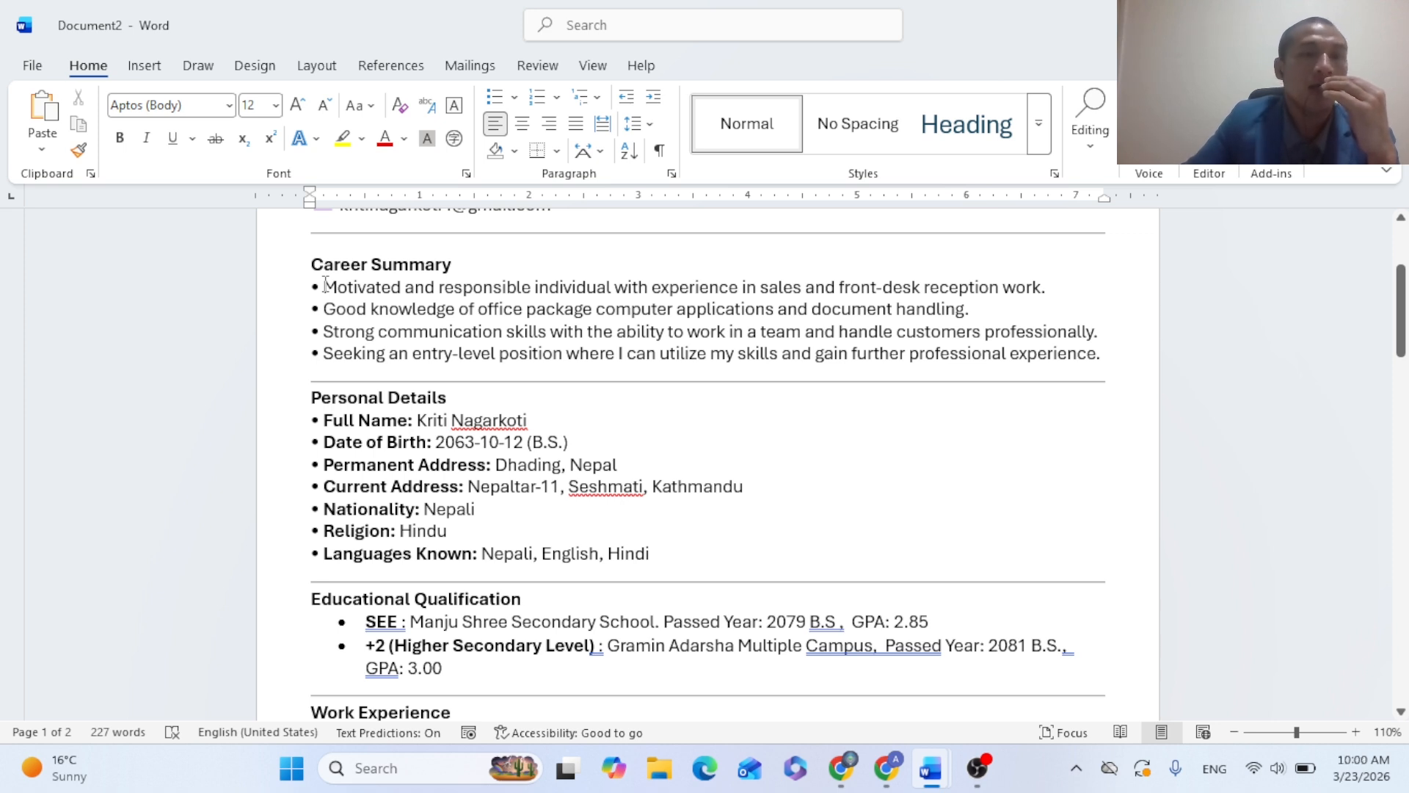
left_click_drag(314, 286, 706, 355)
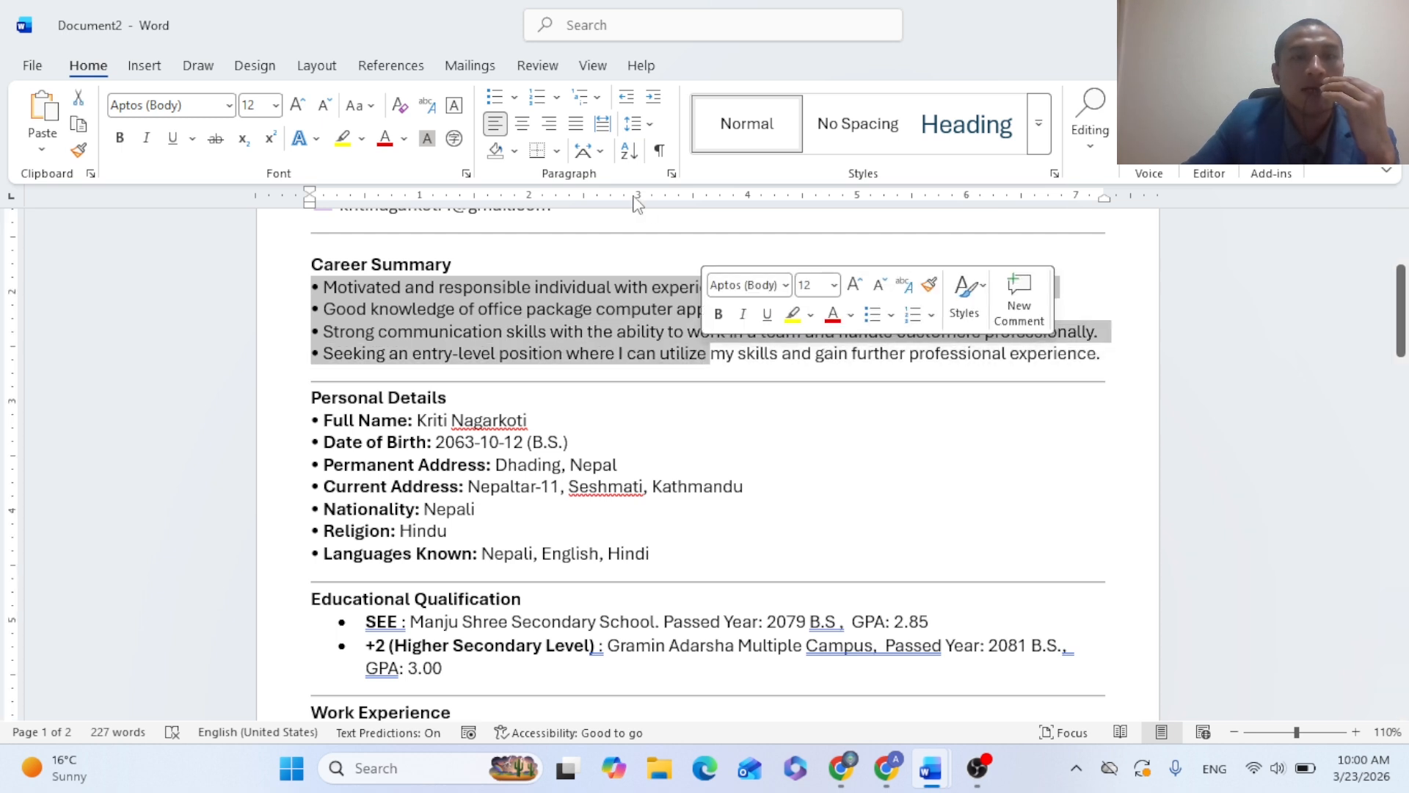
left_click(494, 309)
left_click_drag(329, 285, 1093, 360)
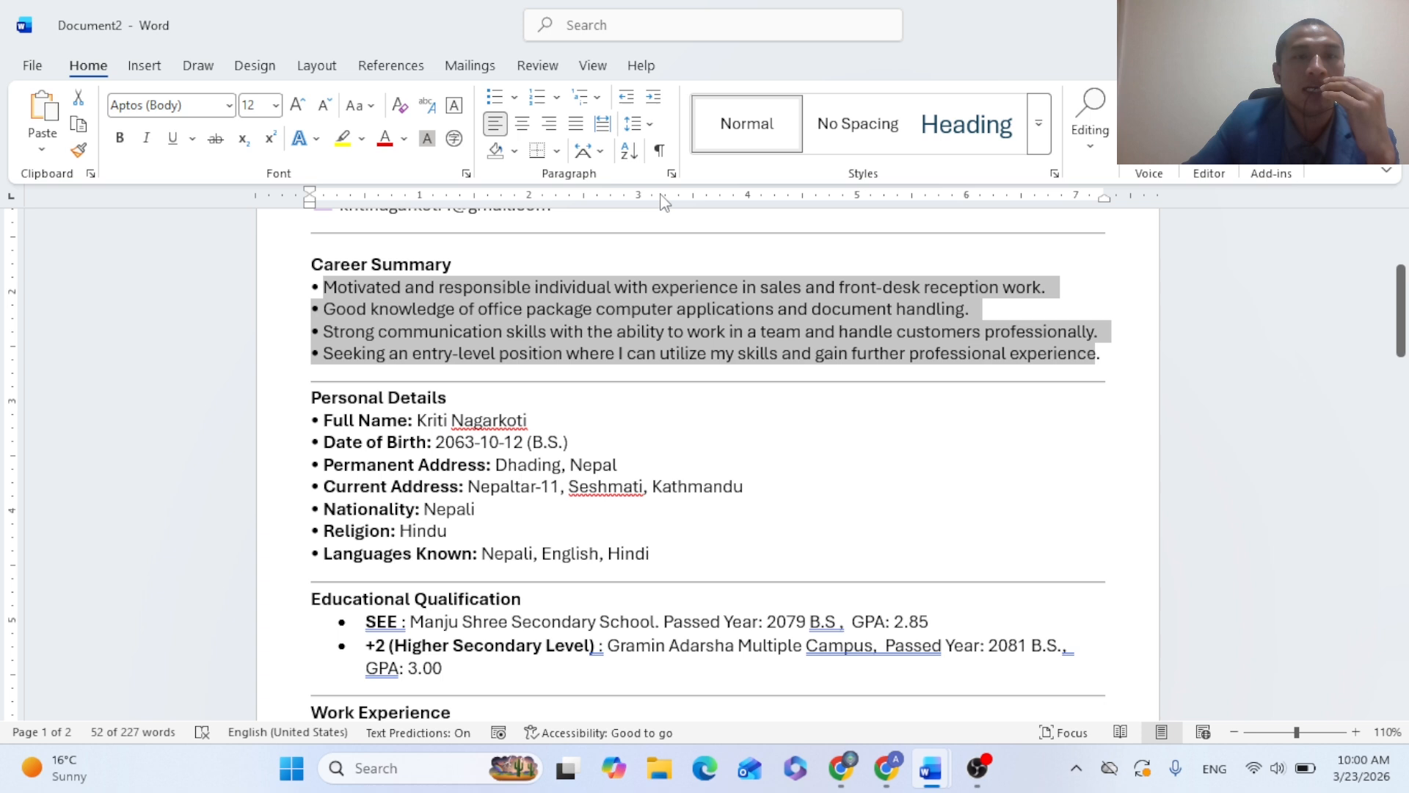
left_click(515, 98)
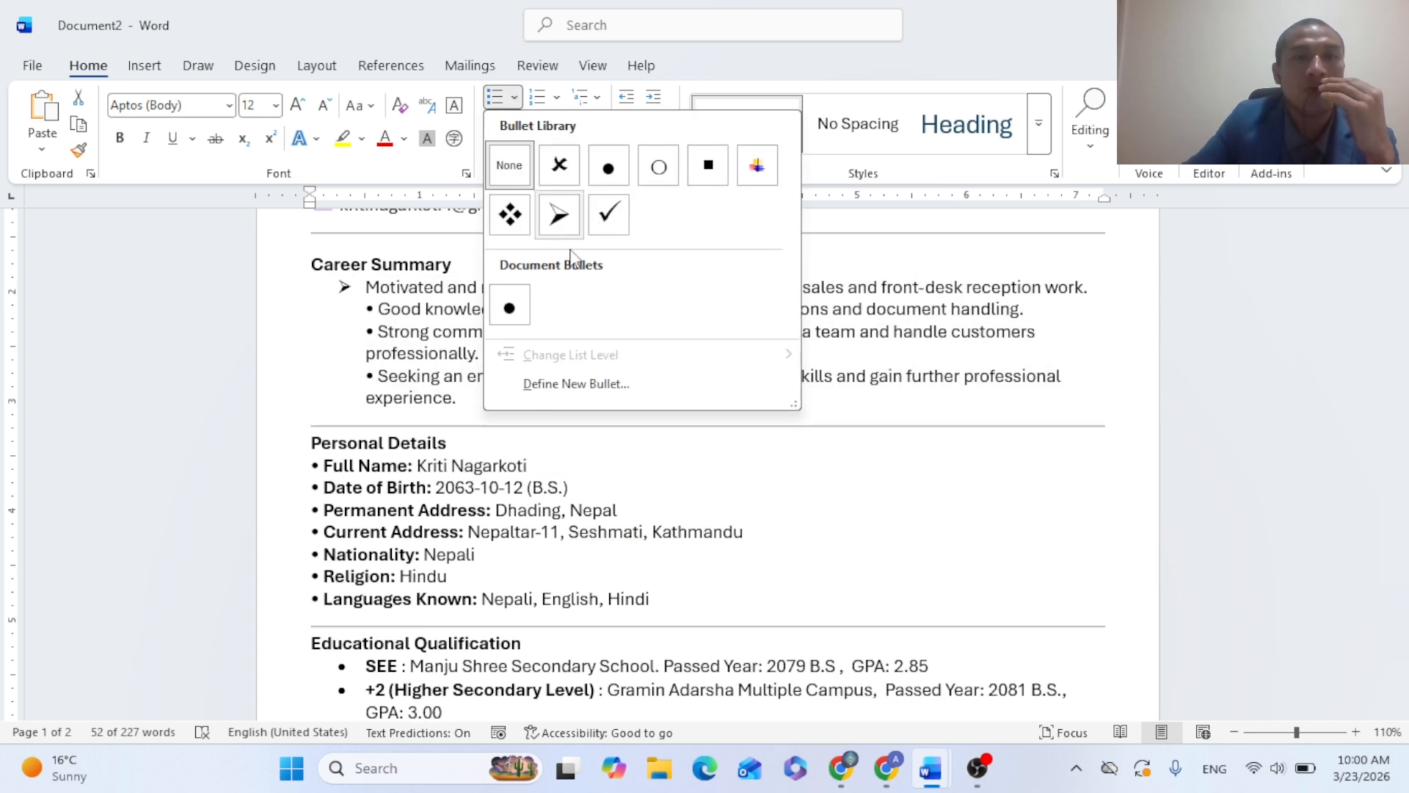
left_click(508, 165)
left_click(438, 309)
left_click_drag(325, 286, 1008, 353)
left_click(369, 309)
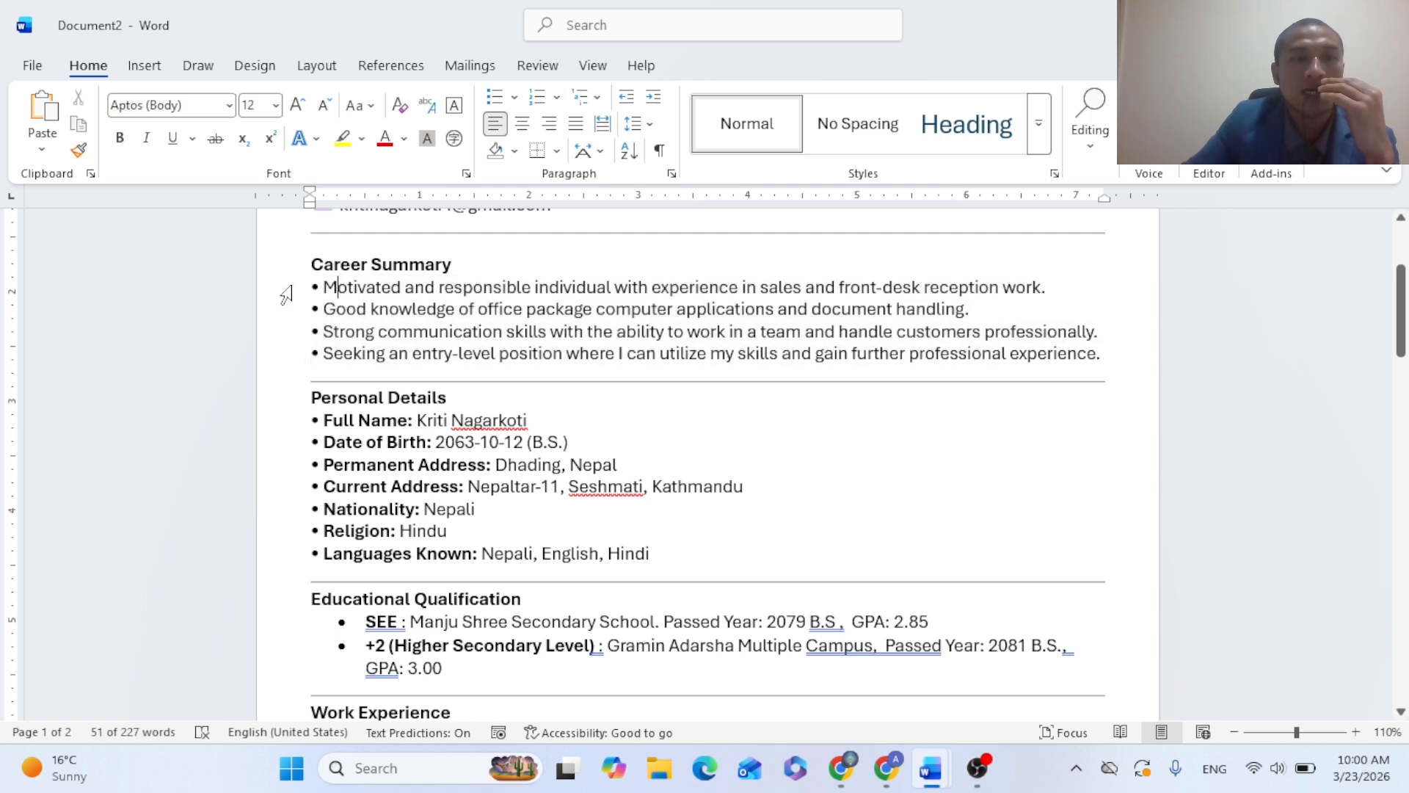
Apply the arrowhead bullet style to the four Career Summary points
left_click_drag(311, 287, 1127, 350)
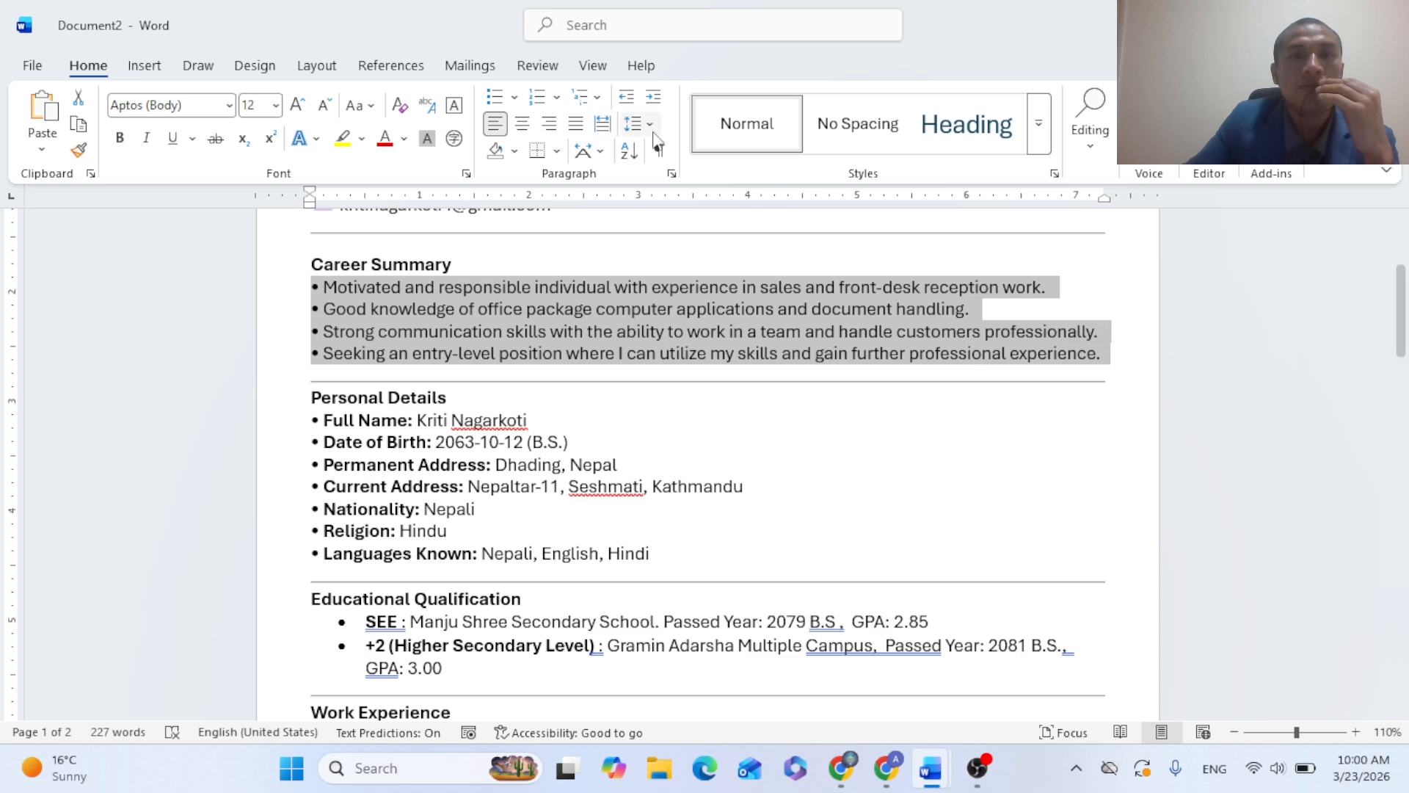
left_click(515, 97)
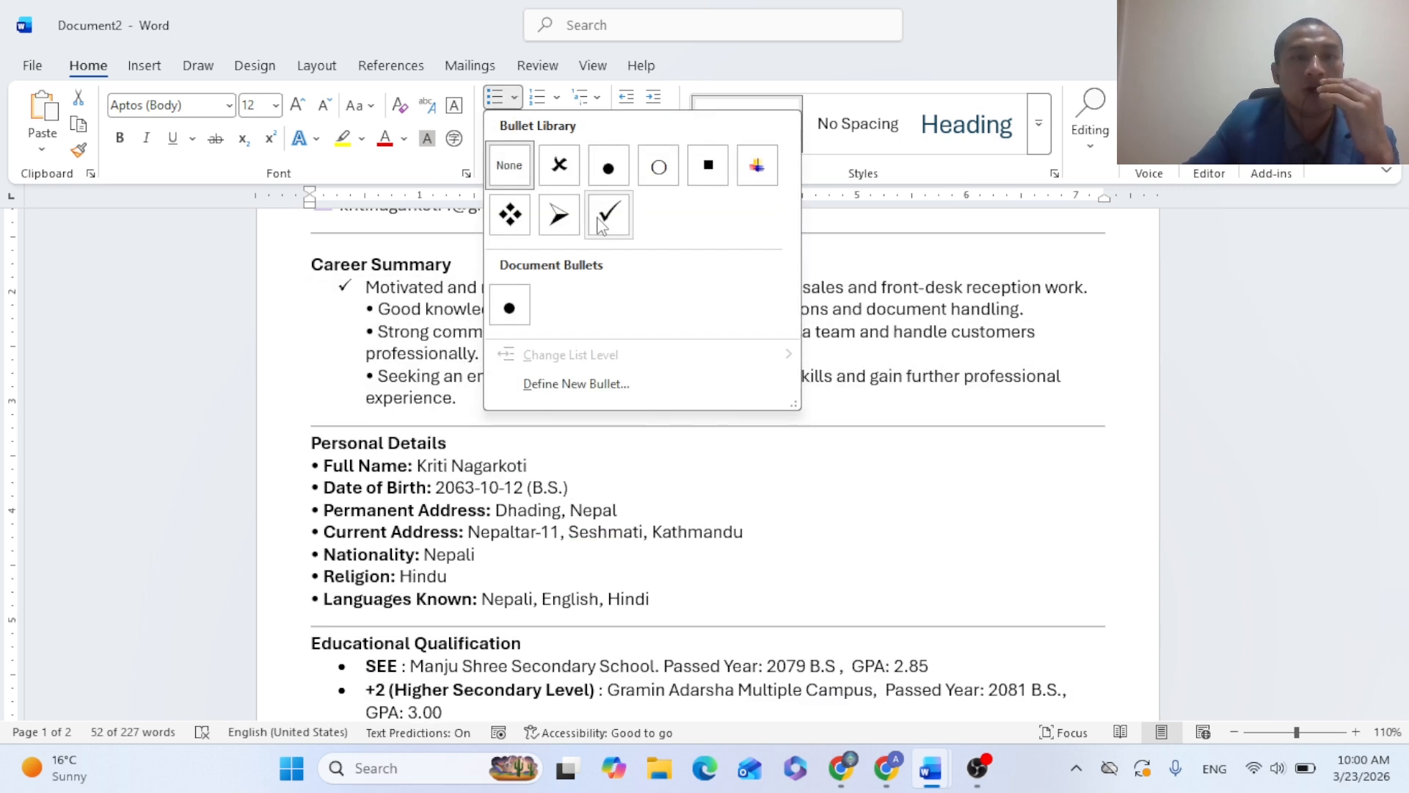
left_click(555, 216)
Delete the round bullet characters before the second, third and fourth Career Summary points and join the fourth onto the line above
left_click(377, 307)
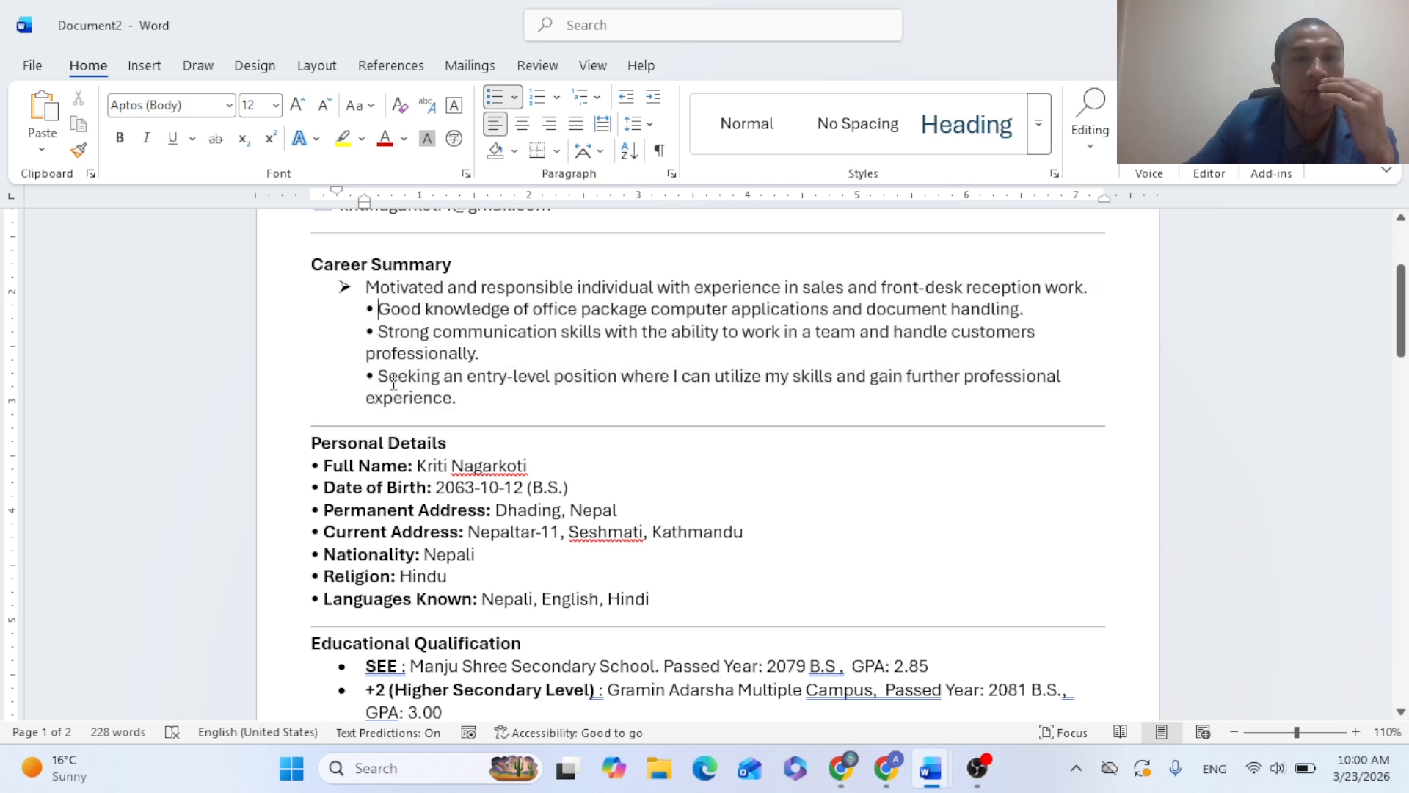
key("BackSpace")
key("BackSpace")
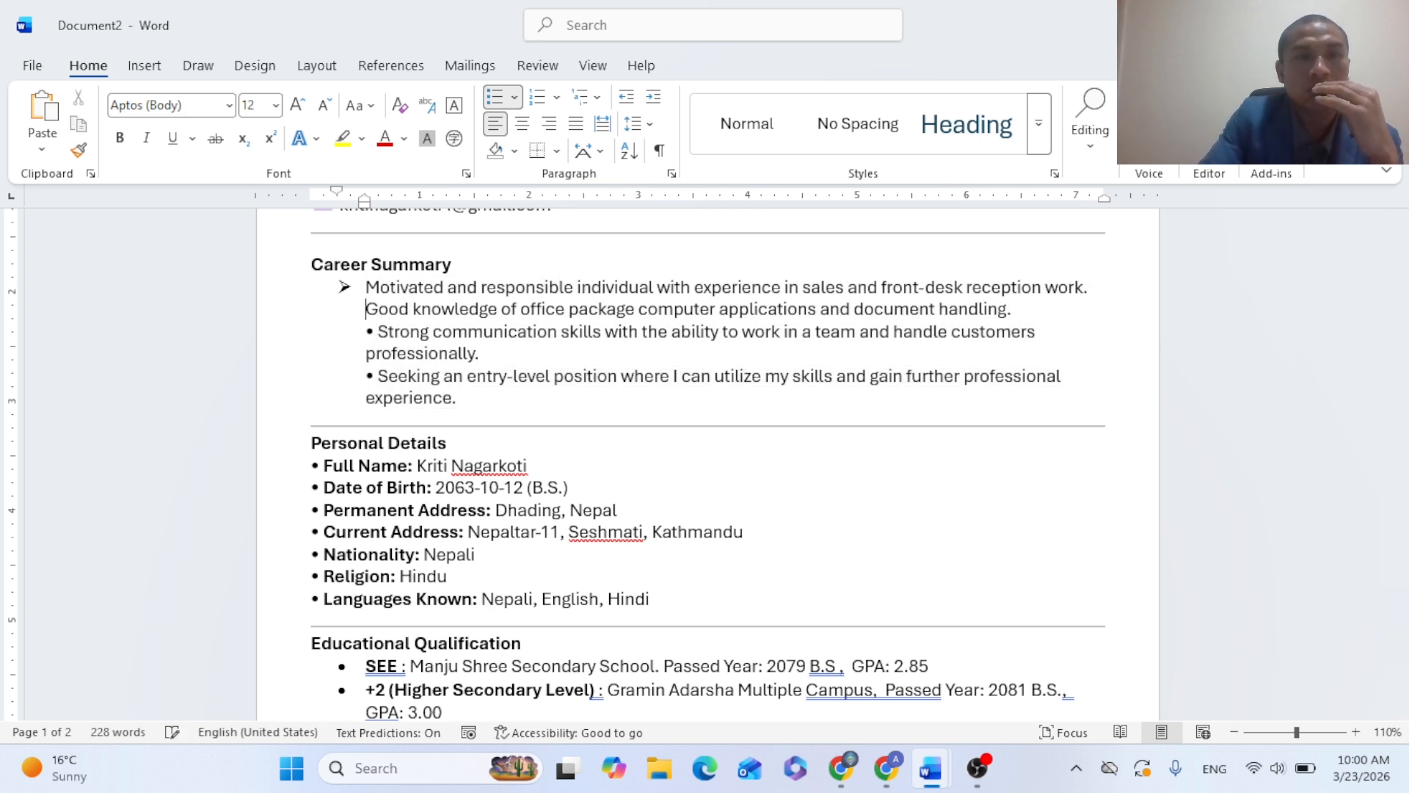
left_click(375, 331)
key("BackSpace")
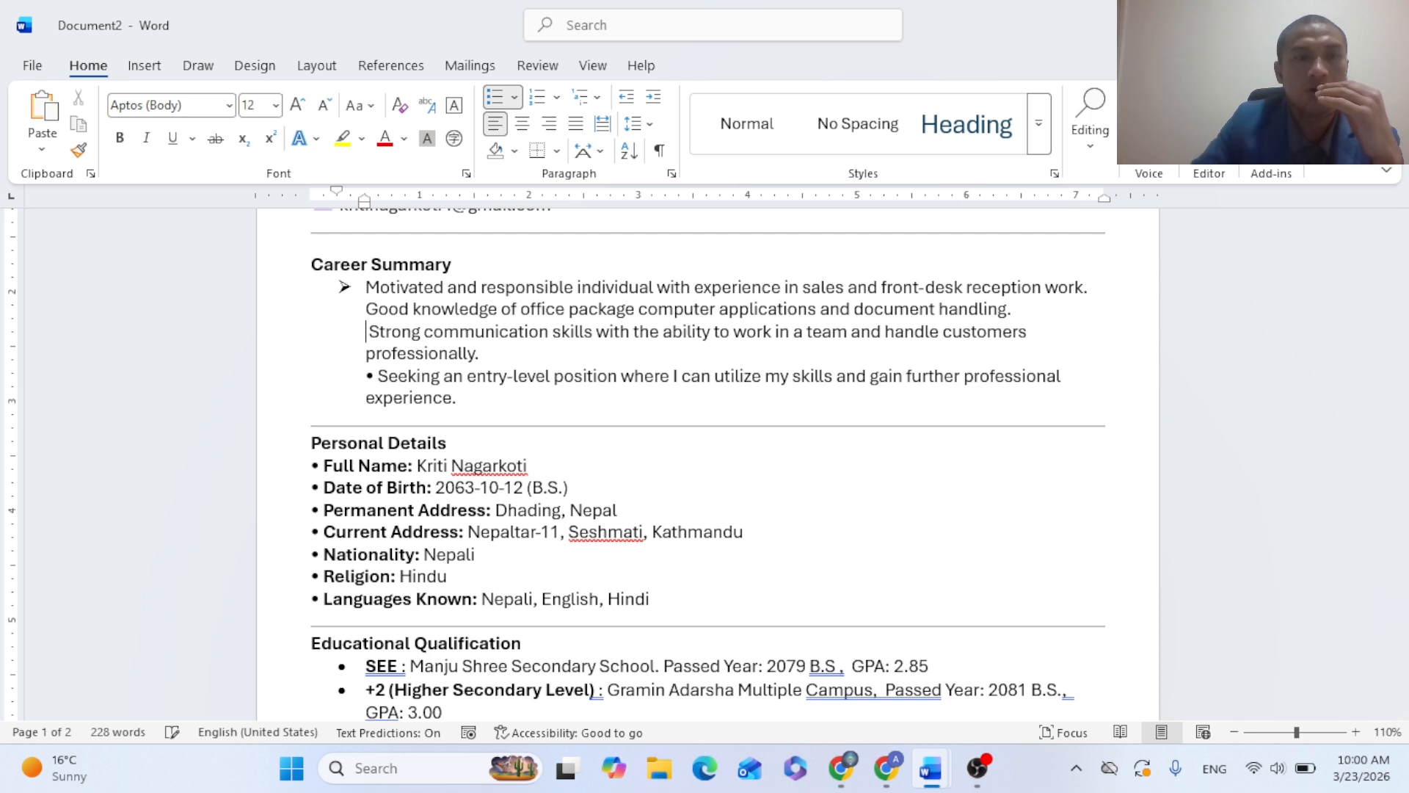
left_click(381, 376)
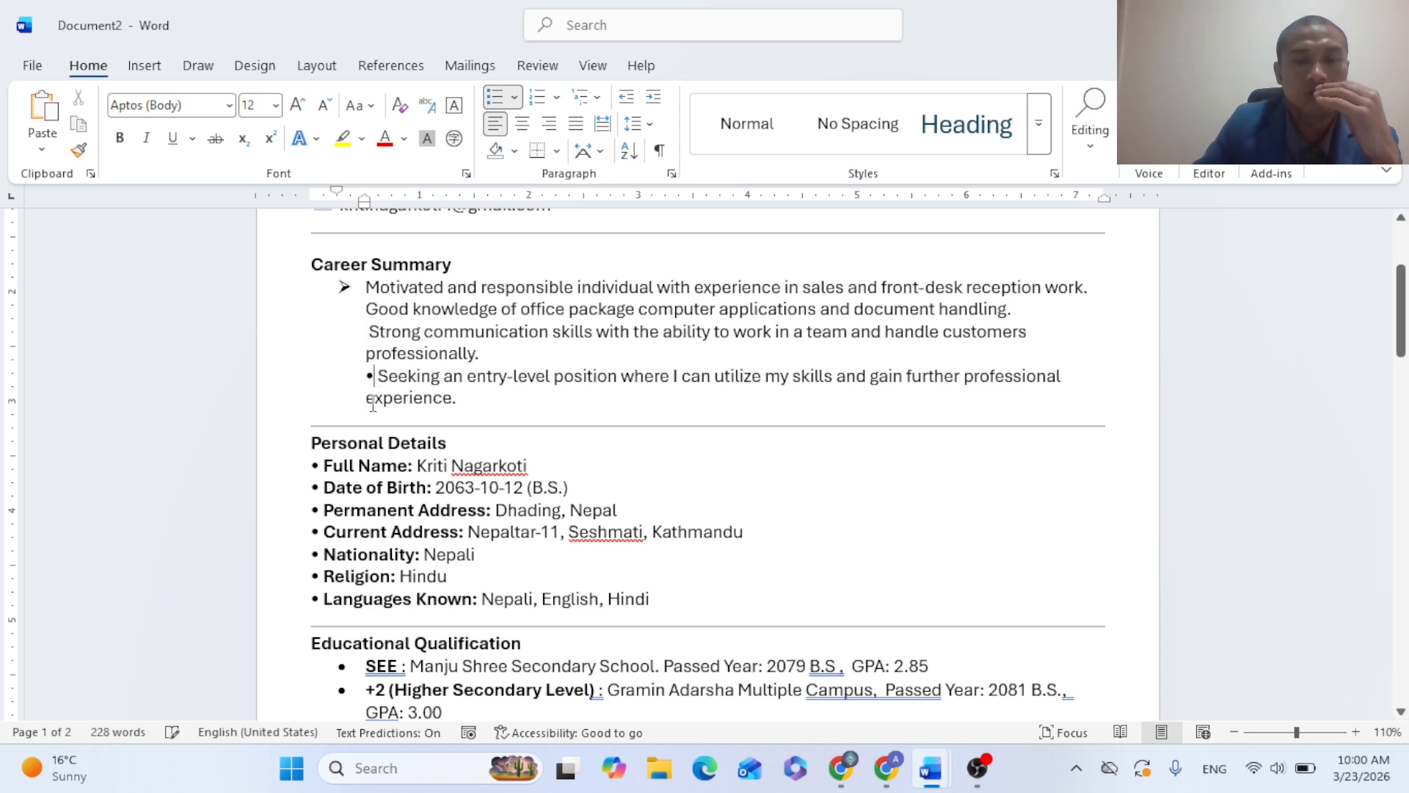
key("BackSpace")
key("BackSpace")
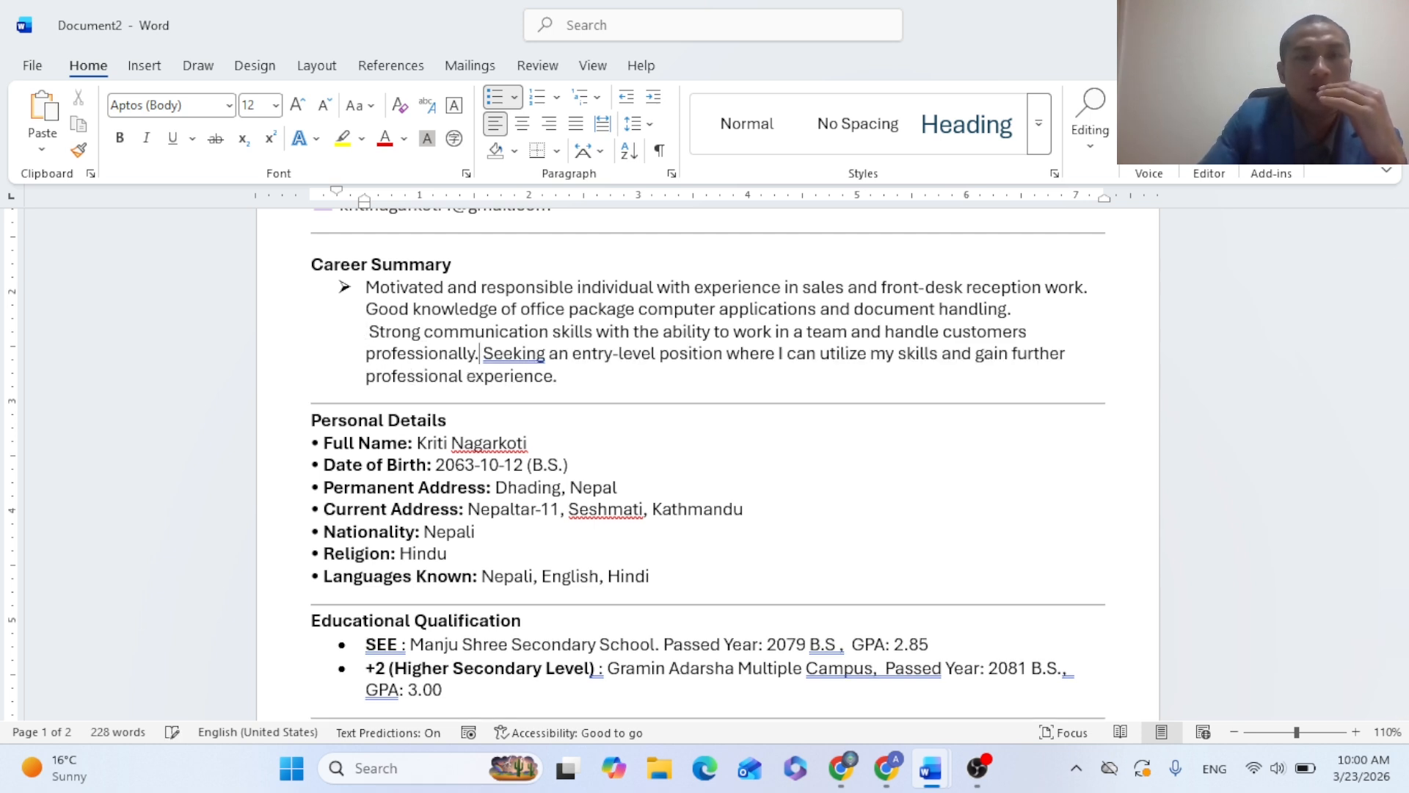
Undo the last line join before the final Career Summary point
scroll(459, 403, "down", 1)
scroll(458, 402, "down", 3)
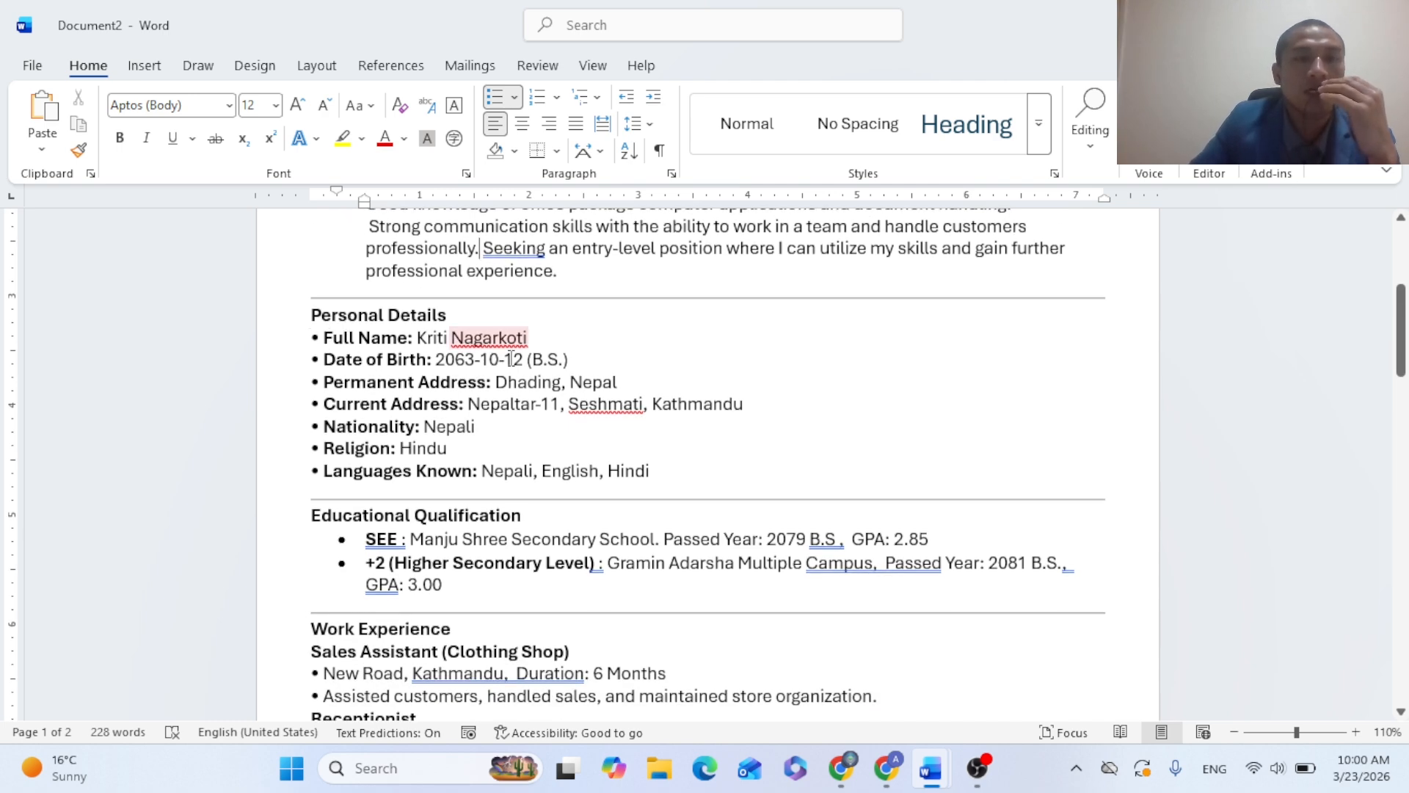
scroll(345, 321, "down", 2)
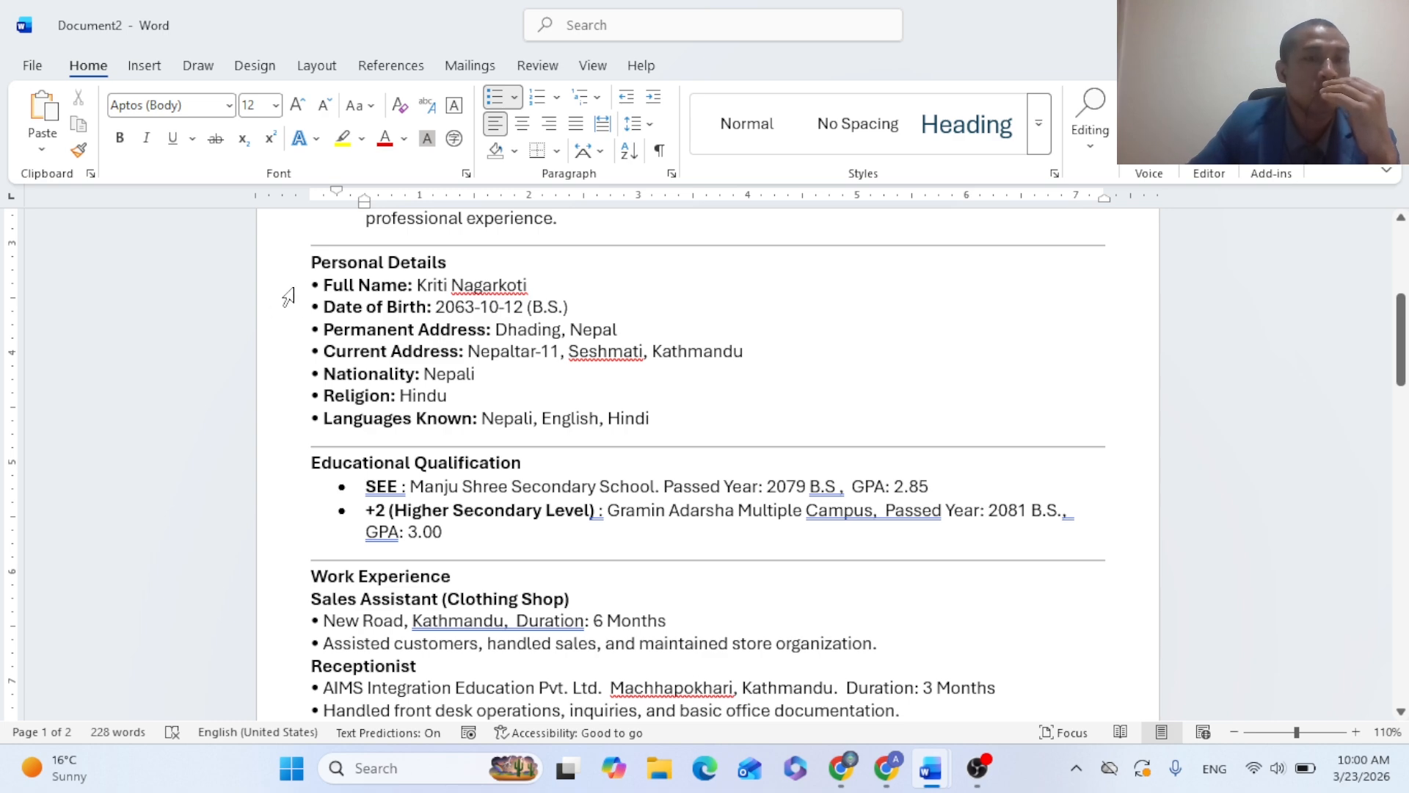
left_click_drag(322, 285, 606, 418)
key("ctrl+z")
scroll(355, 475, "down", 2)
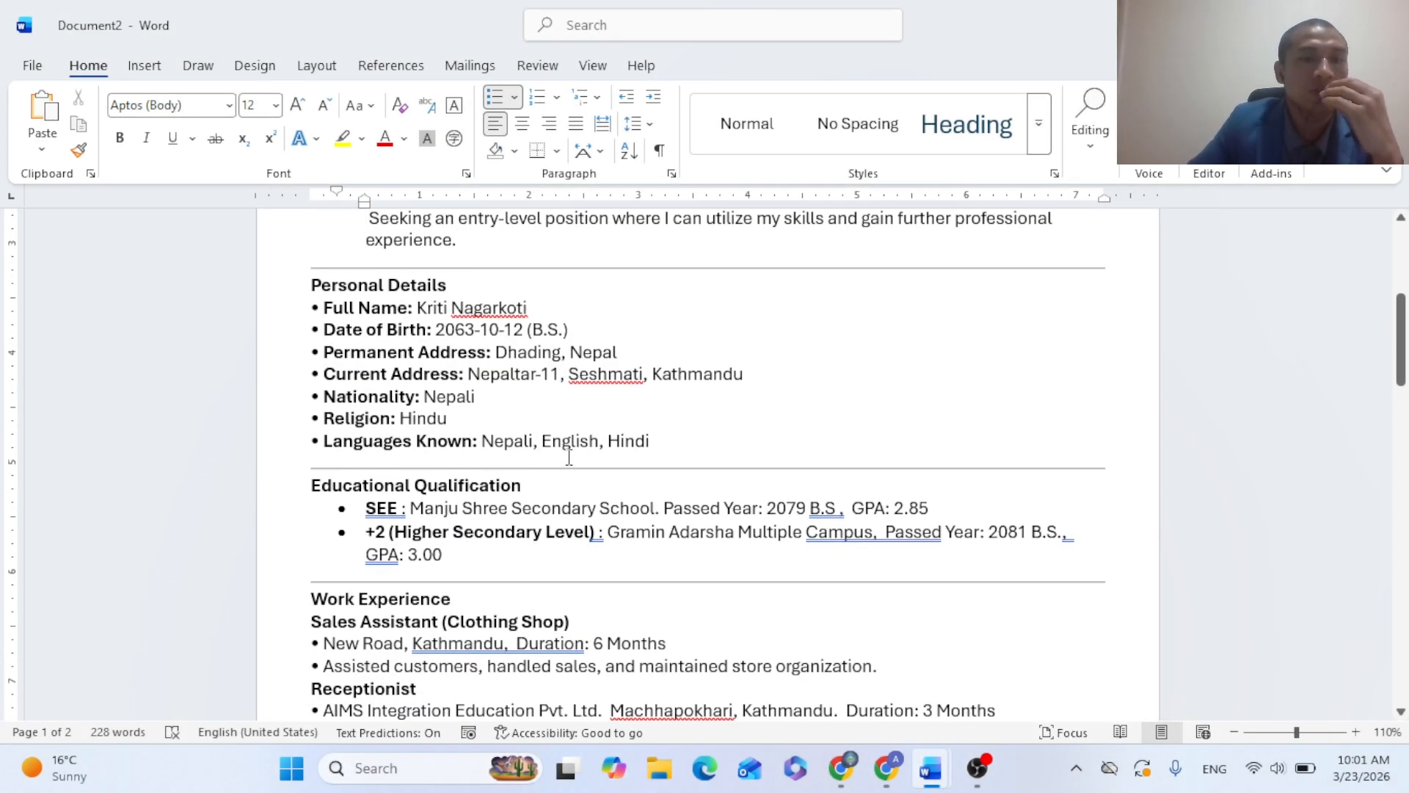
scroll(454, 402, "down", 2)
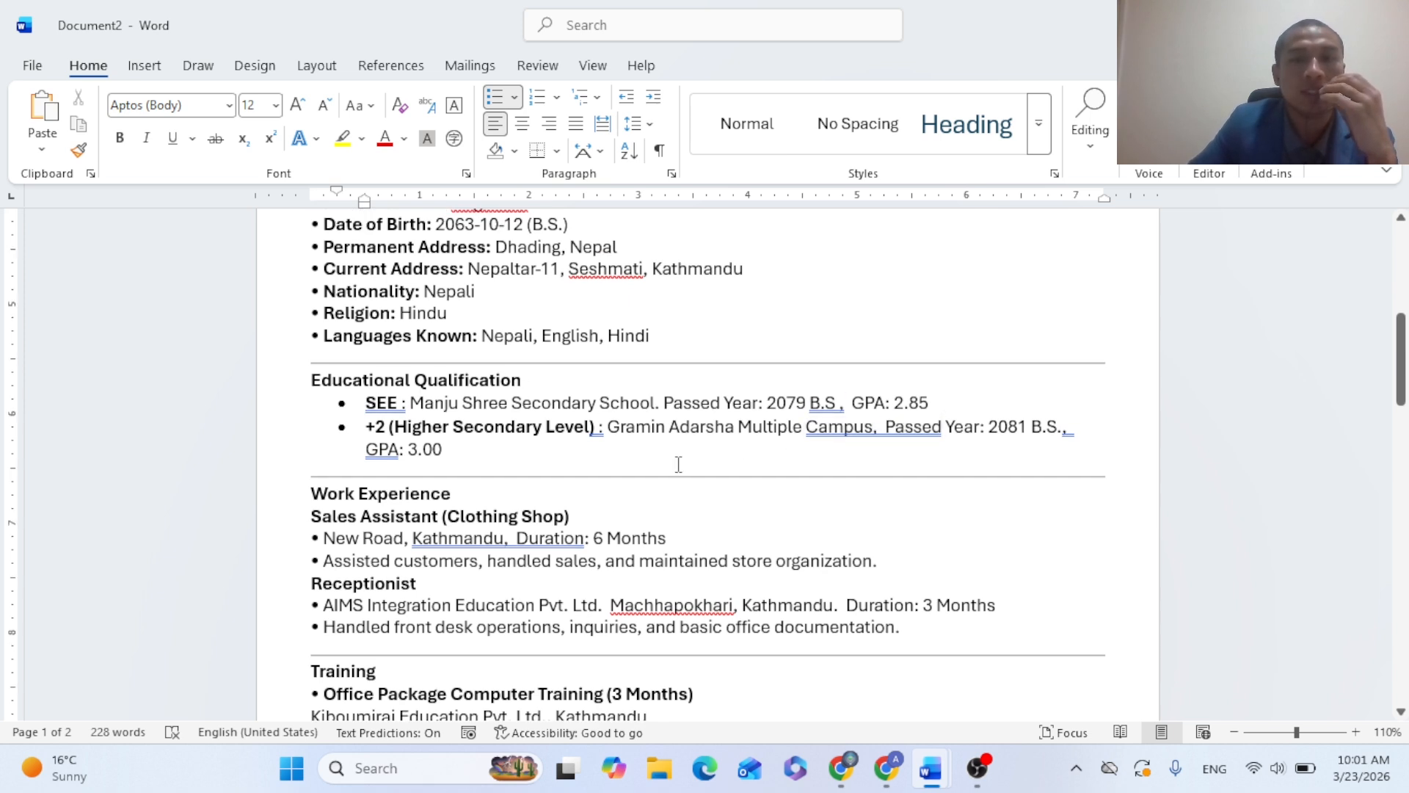
Review the CV's Work Experience, Training, Skills, Hobbies & Interests and Declaration sections
scroll(617, 462, "down", 2)
scroll(564, 461, "down", 1)
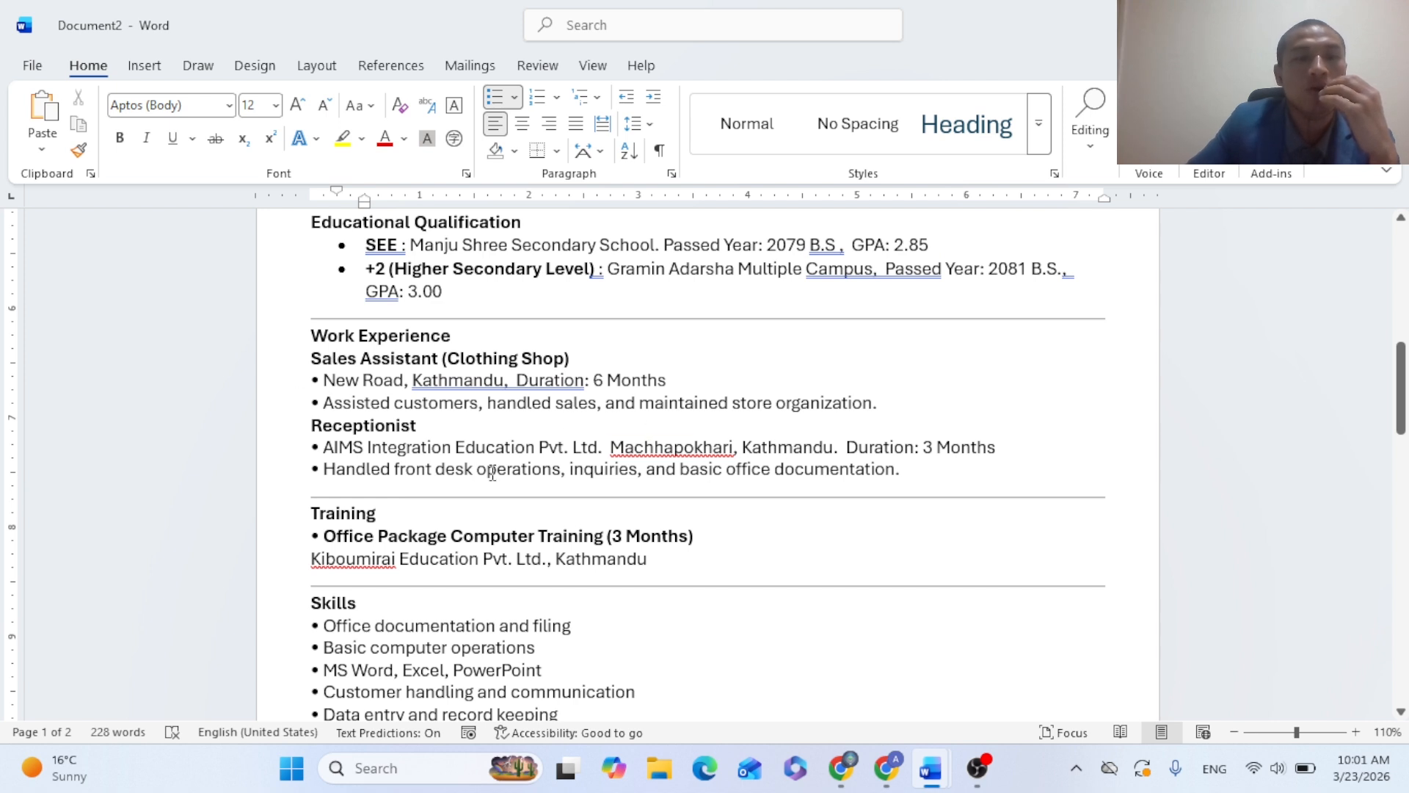
scroll(516, 473, "down", 3)
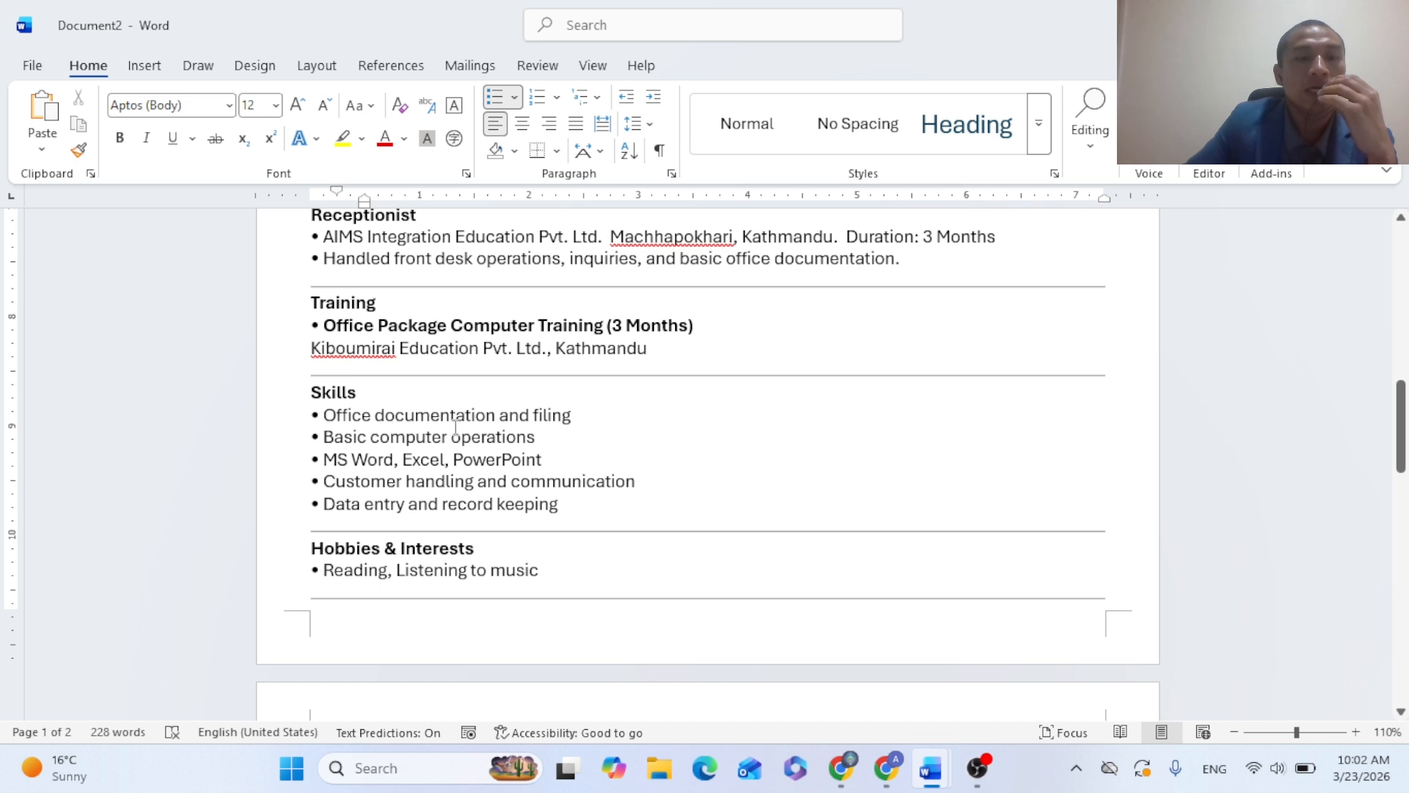
scroll(440, 439, "down", 2)
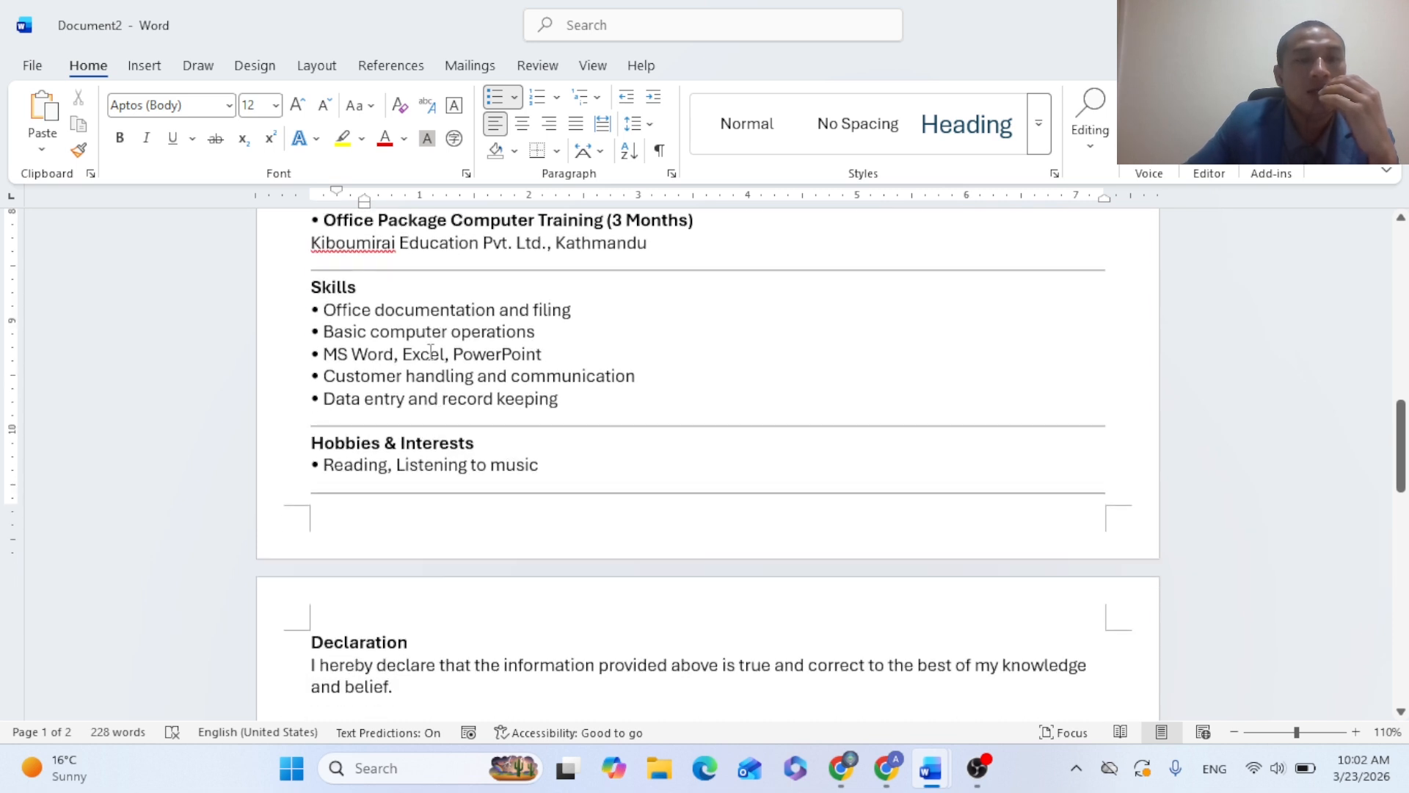
scroll(391, 512, "down", 2)
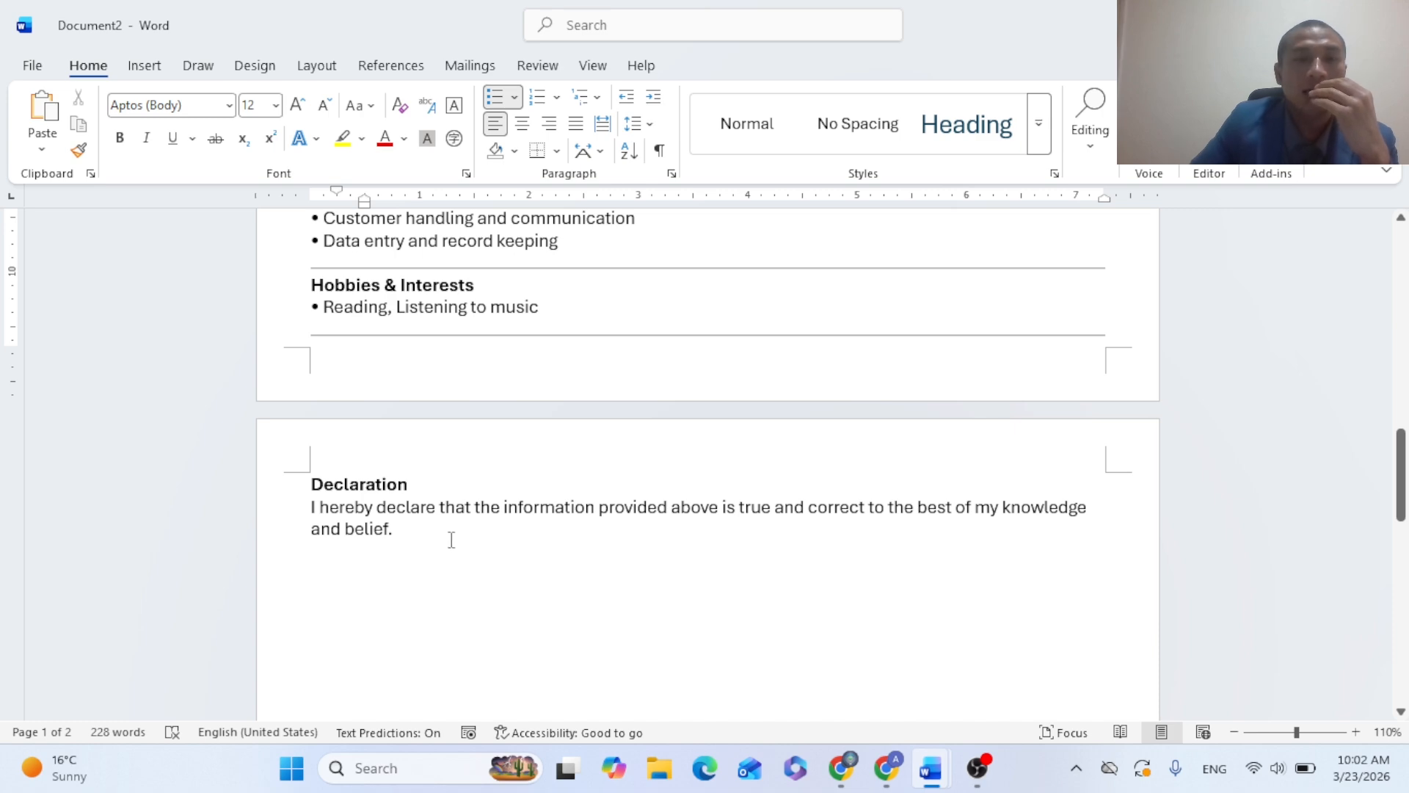
Set the line spacing of all the CV text below the title to 1.0
scroll(514, 450, "up", 10)
scroll(513, 450, "up", 7)
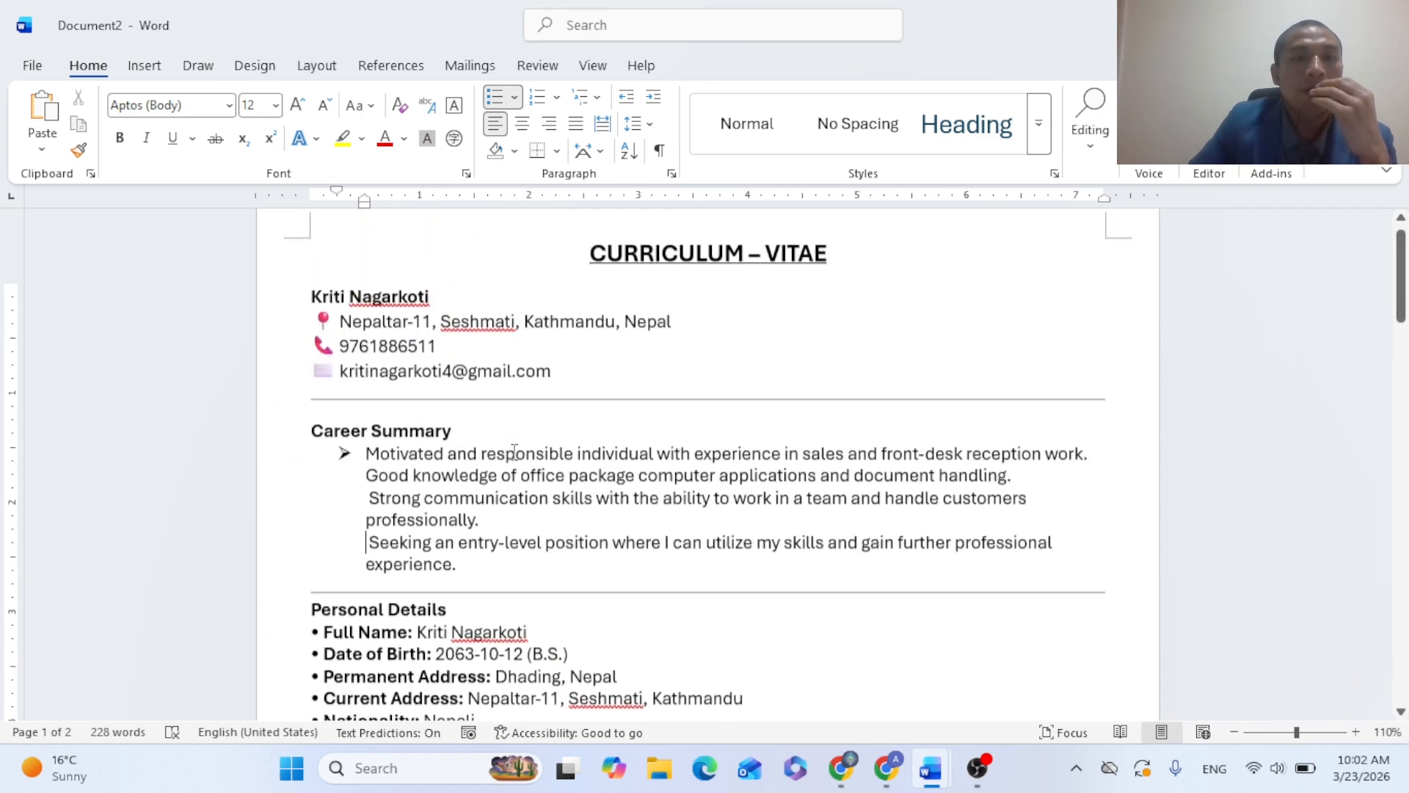
left_click_drag(309, 330, 477, 584)
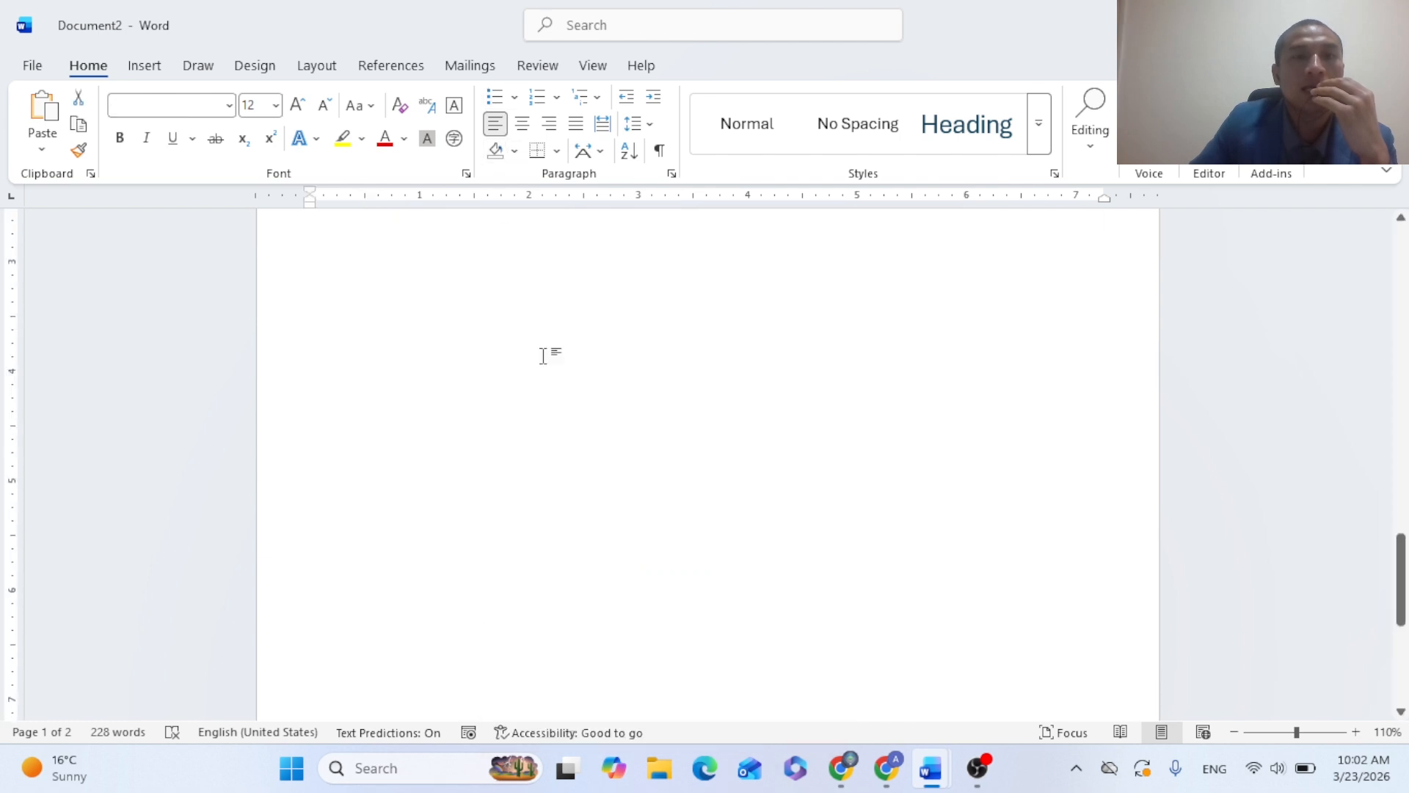
scroll(550, 431, "up", 10)
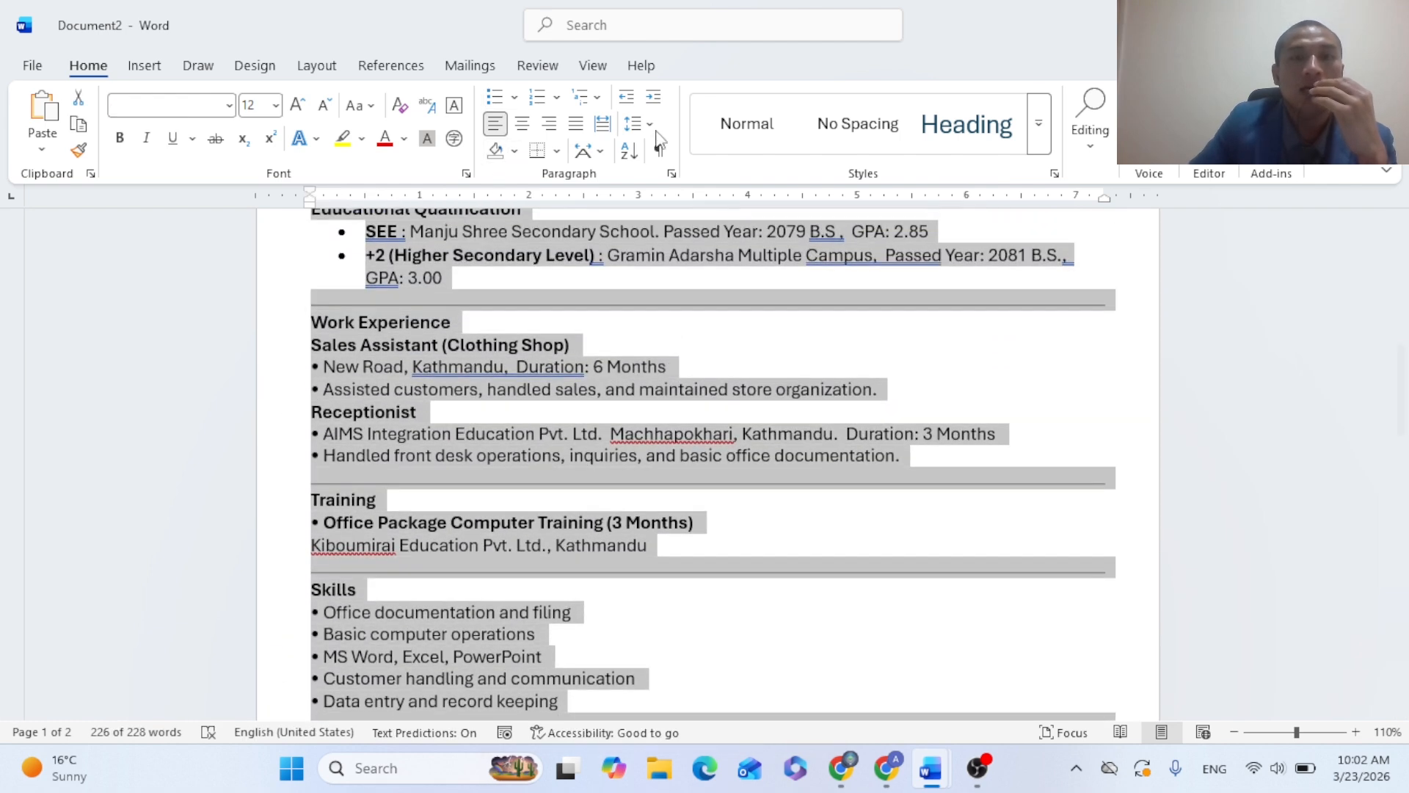
left_click(634, 123)
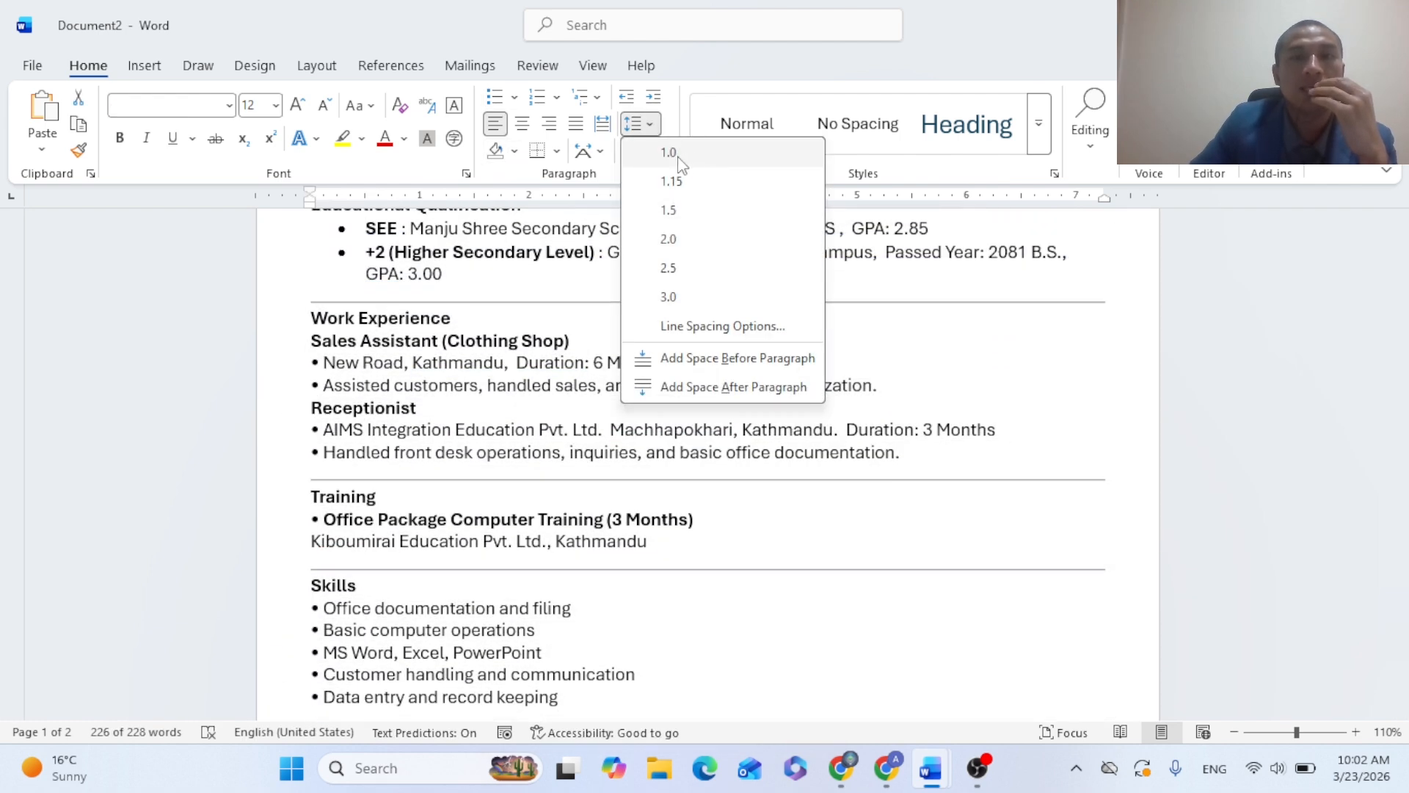
left_click(684, 155)
left_click(634, 123)
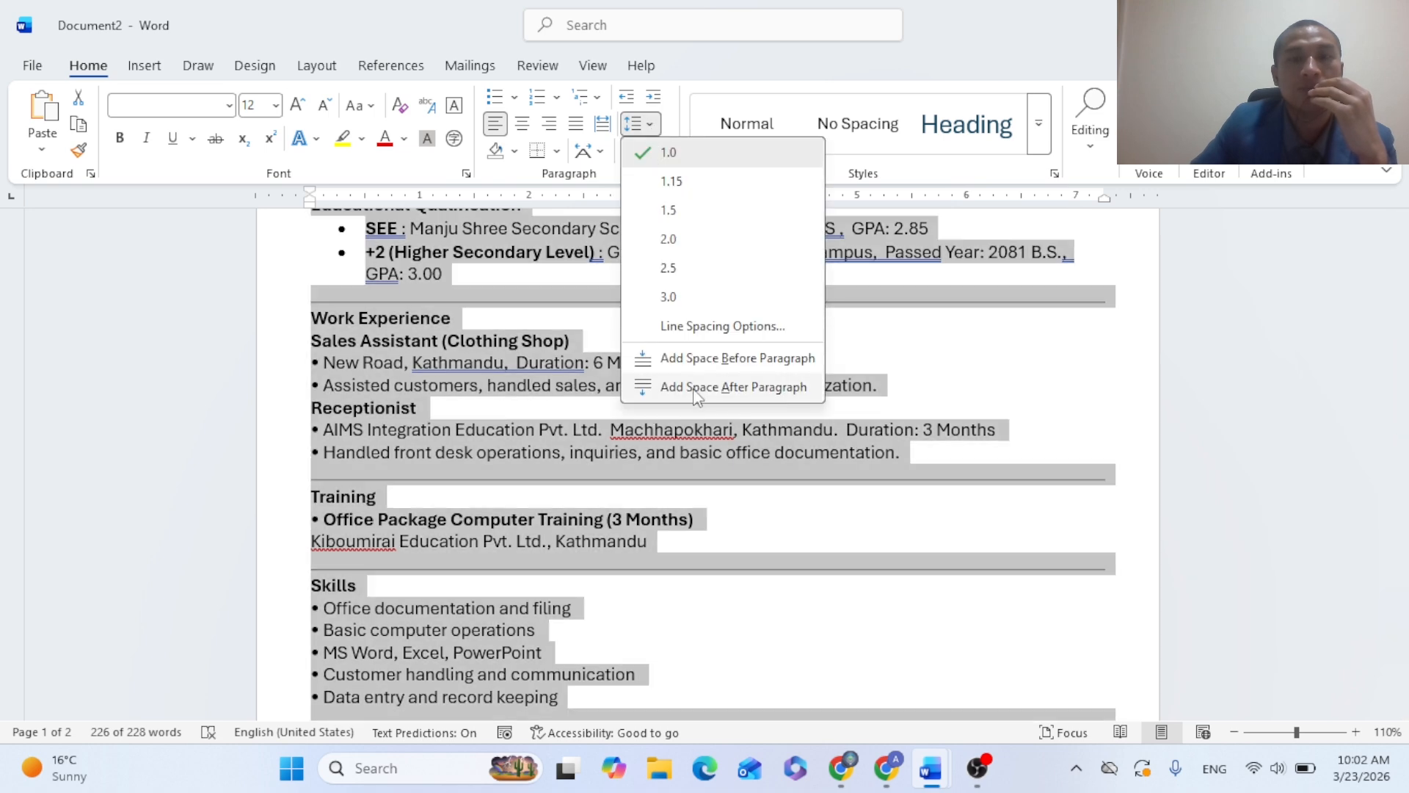
key("Escape")
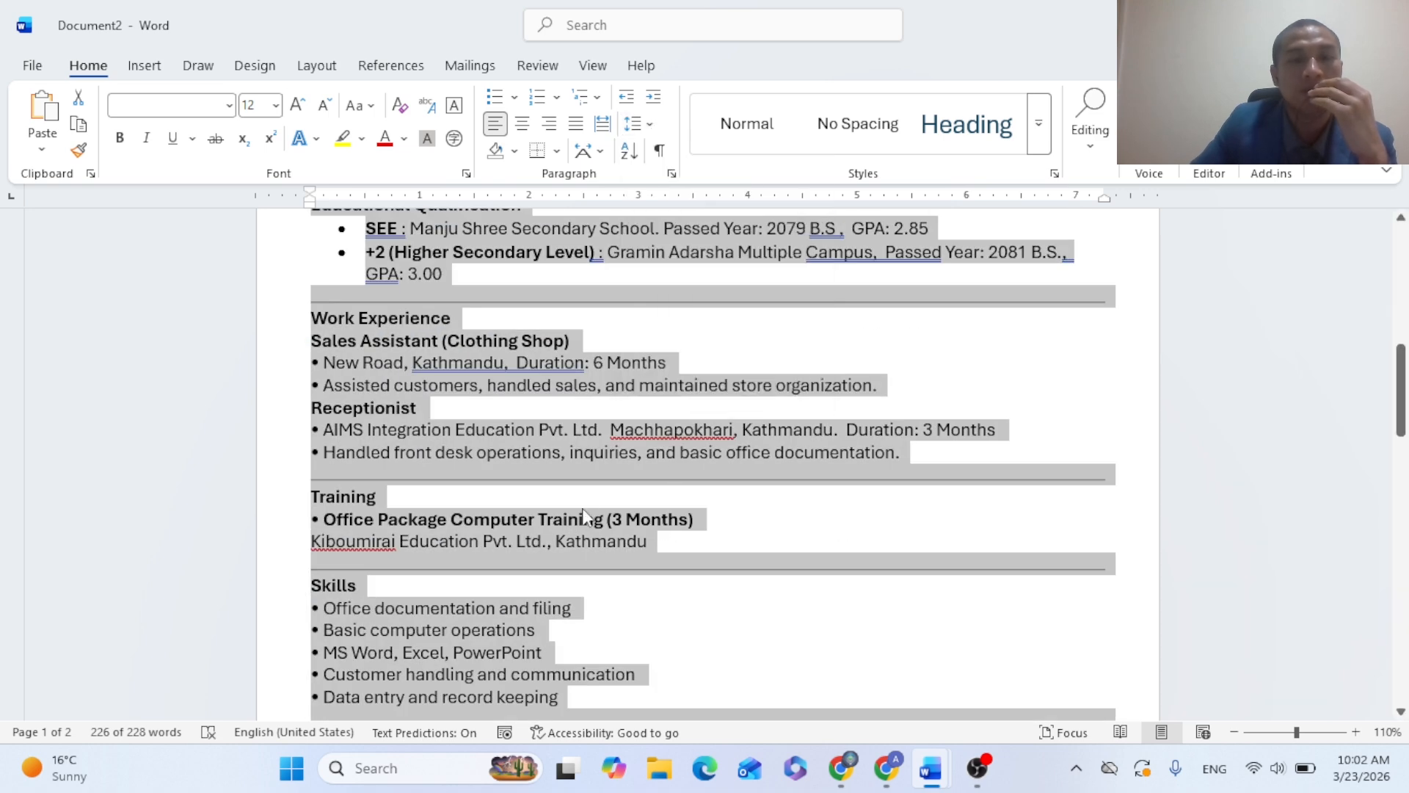
scroll(543, 544, "down", 6)
left_click(543, 513)
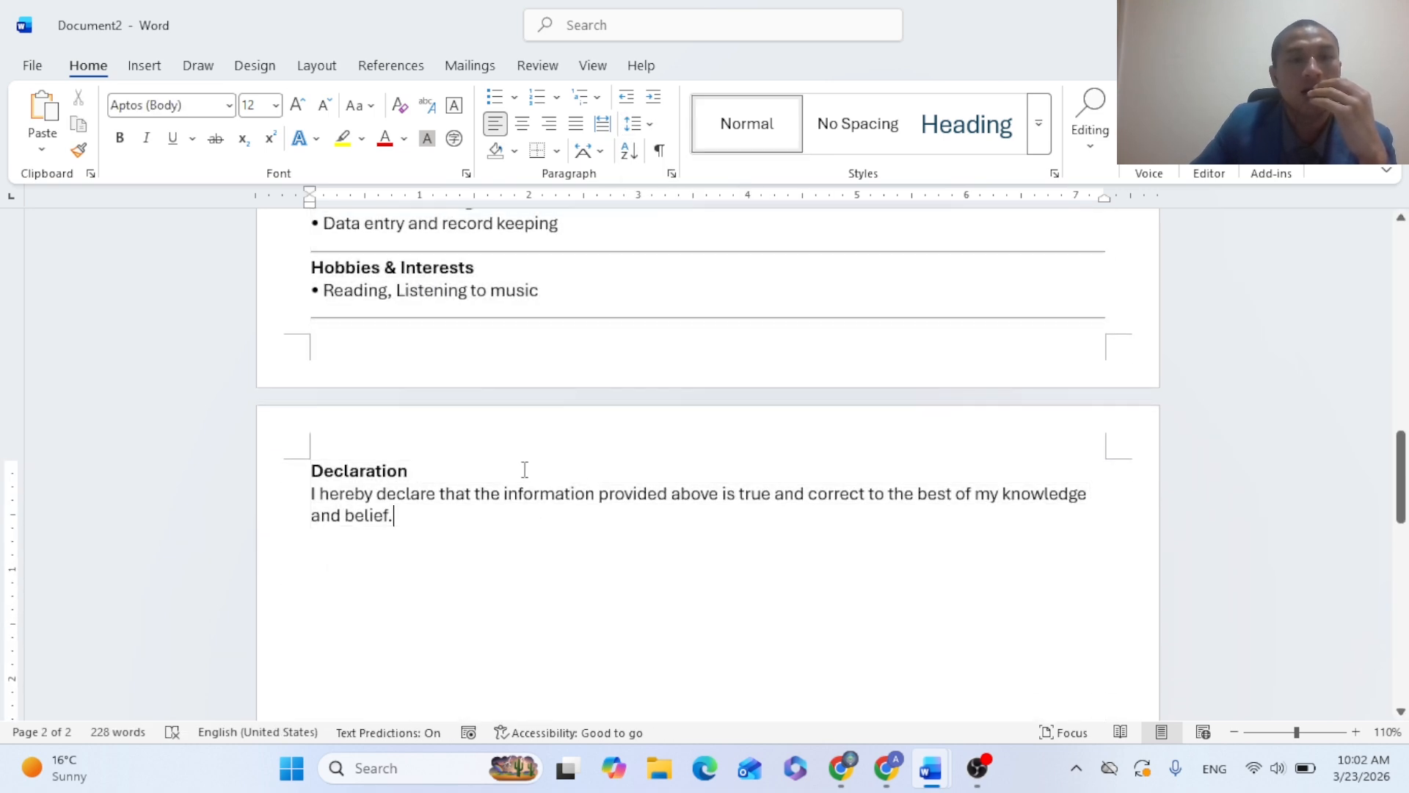
Check the layout of the whole CV from the title down to the Declaration on the second page
scroll(526, 450, "up", 10)
scroll(526, 449, "up", 5)
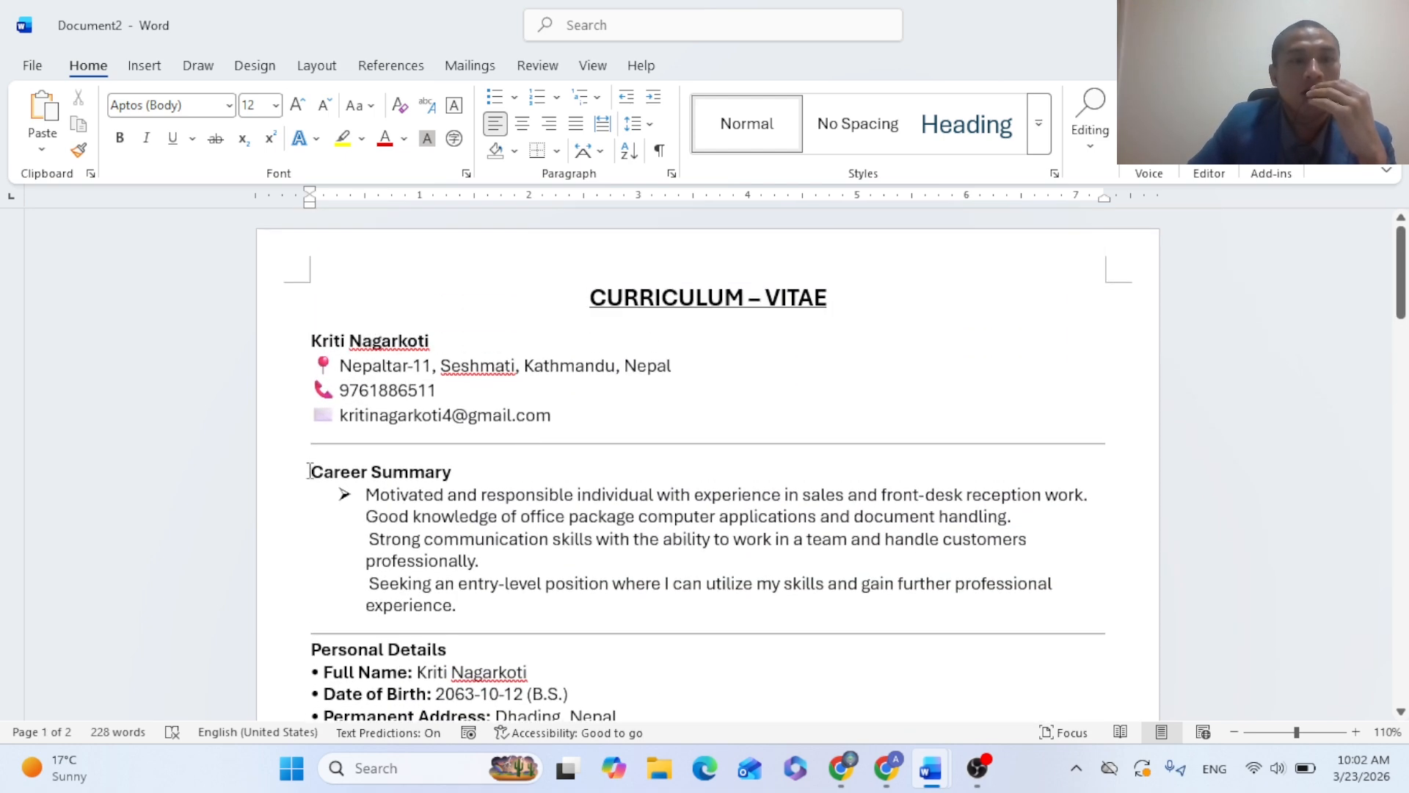
left_click(308, 471)
scroll(488, 511, "down", 5)
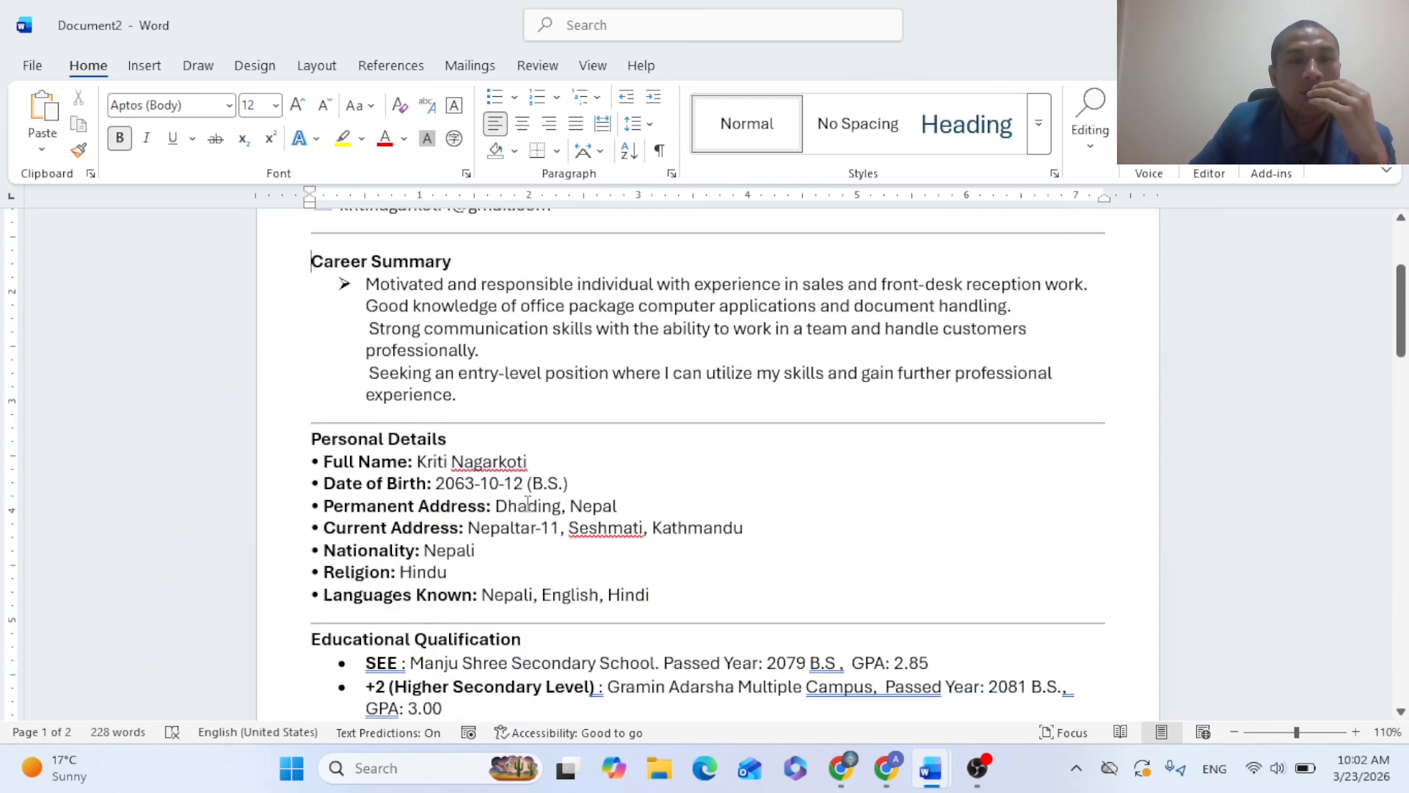
scroll(470, 460, "down", 5)
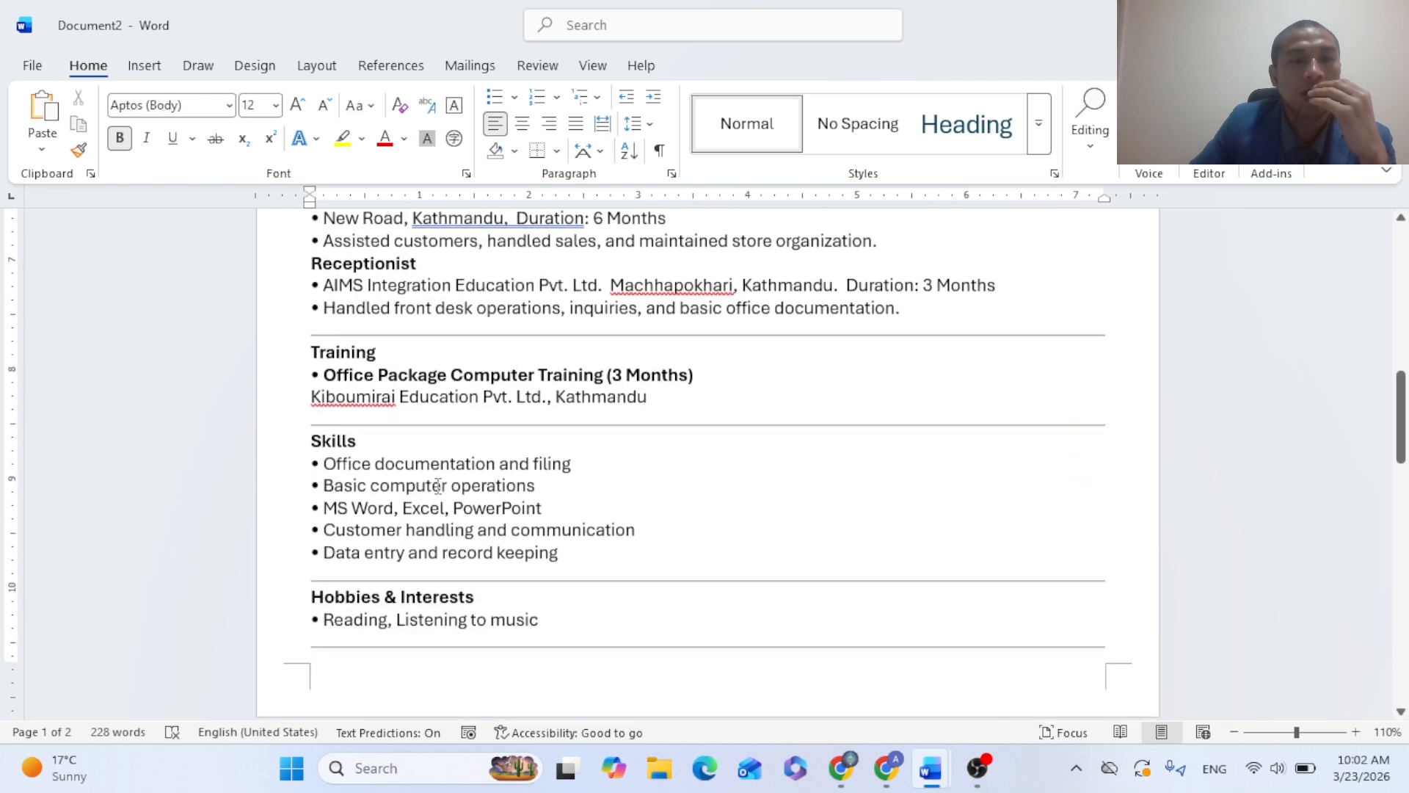
scroll(308, 359, "down", 3)
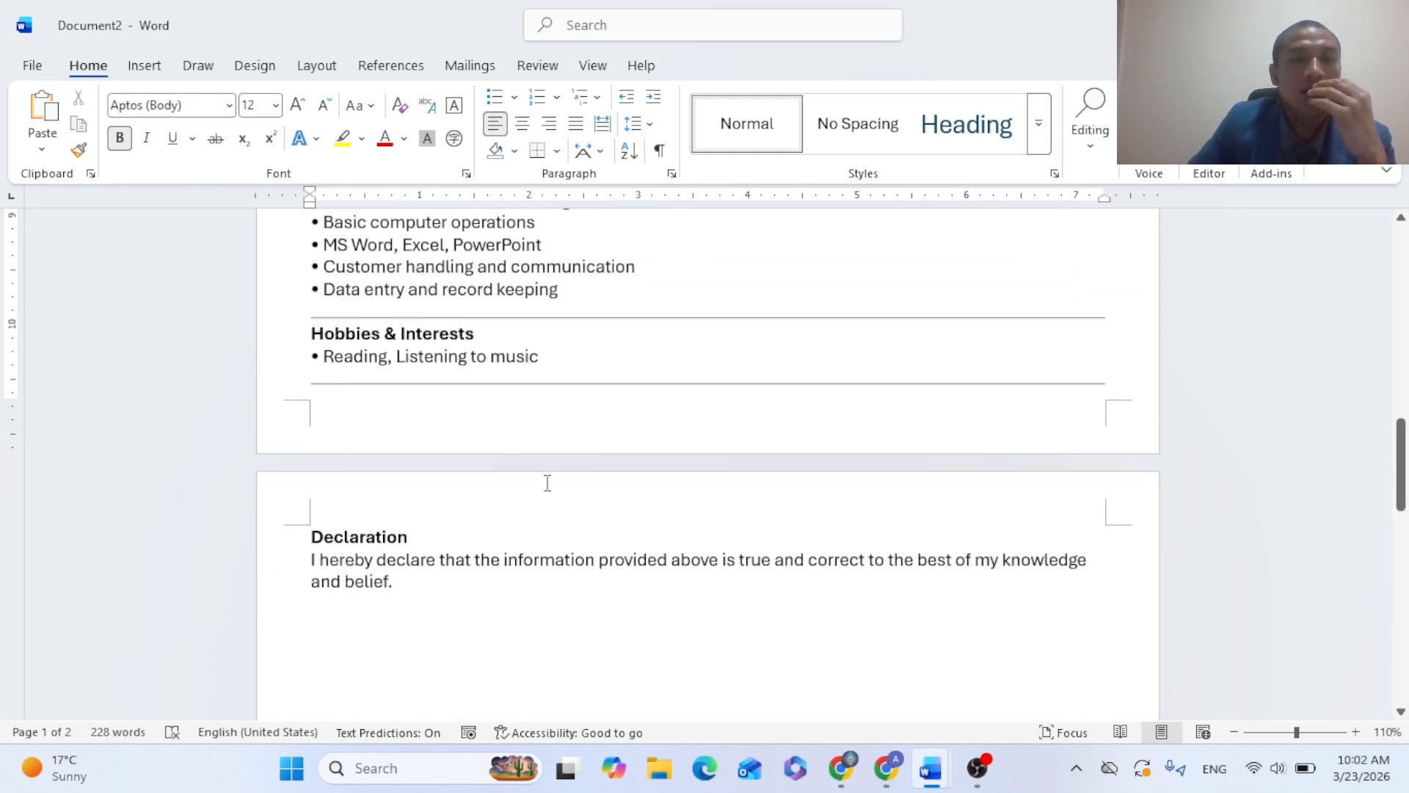
scroll(514, 469, "up", 2)
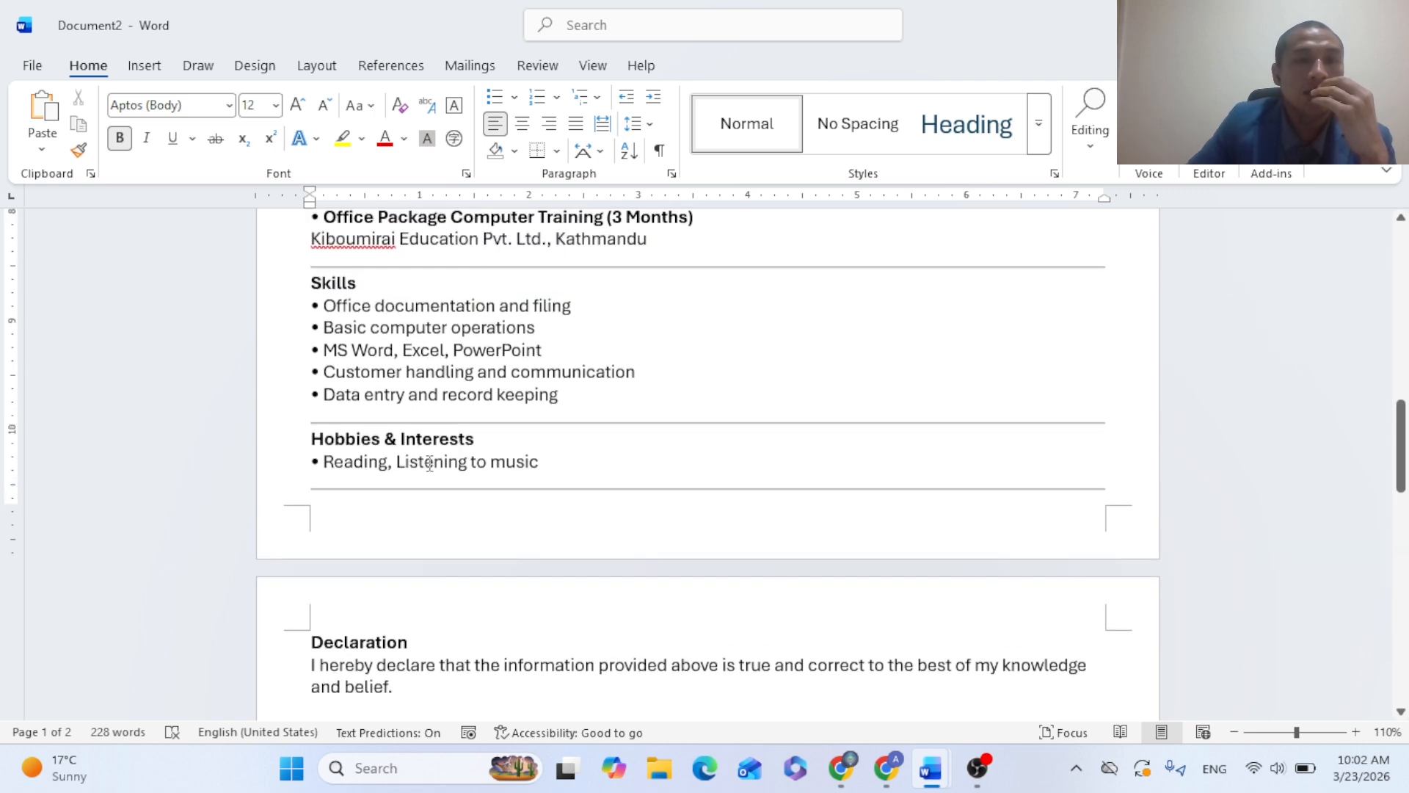
Export the CV to the Desktop as a PDF named CURRICULUM and show the published file at 90% zoom
left_click(30, 68)
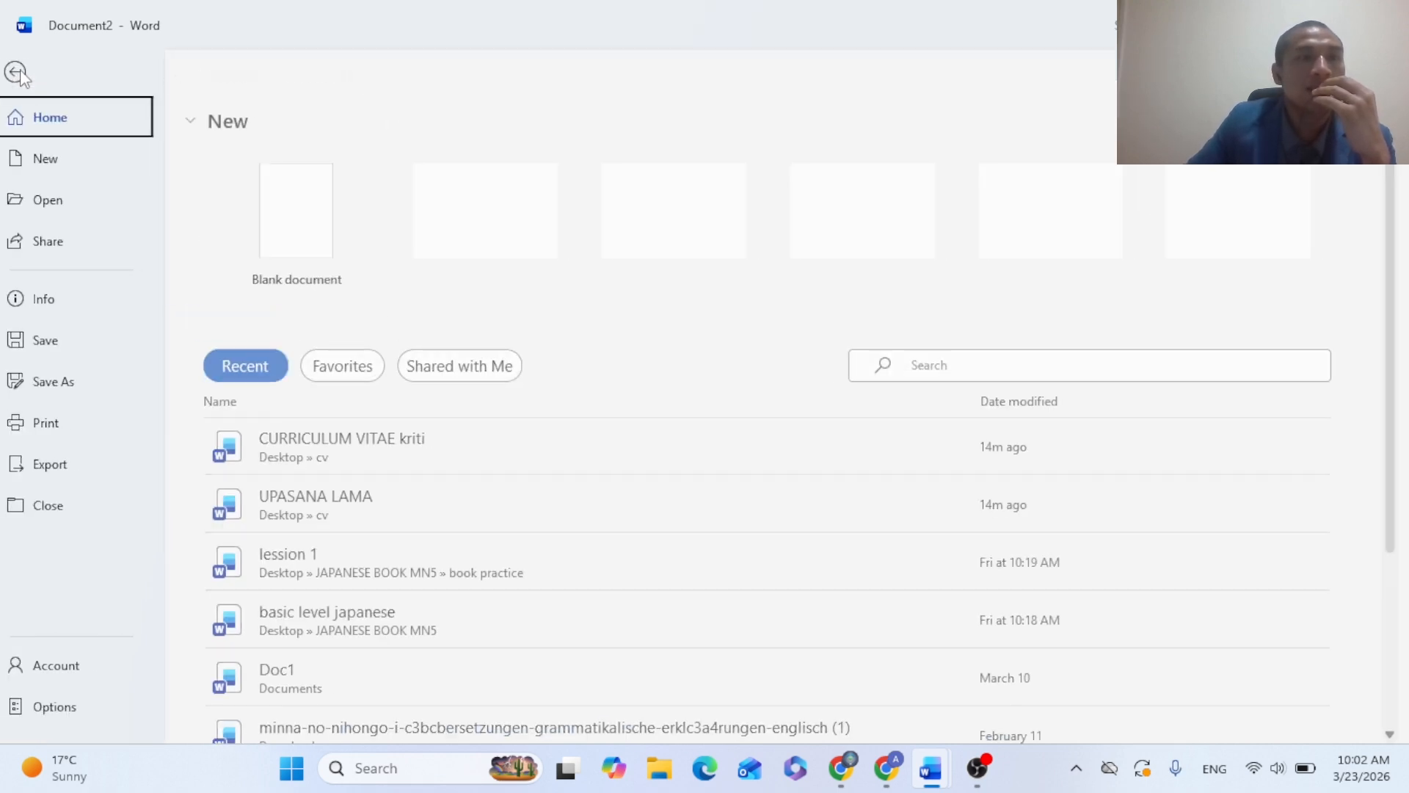
left_click(64, 470)
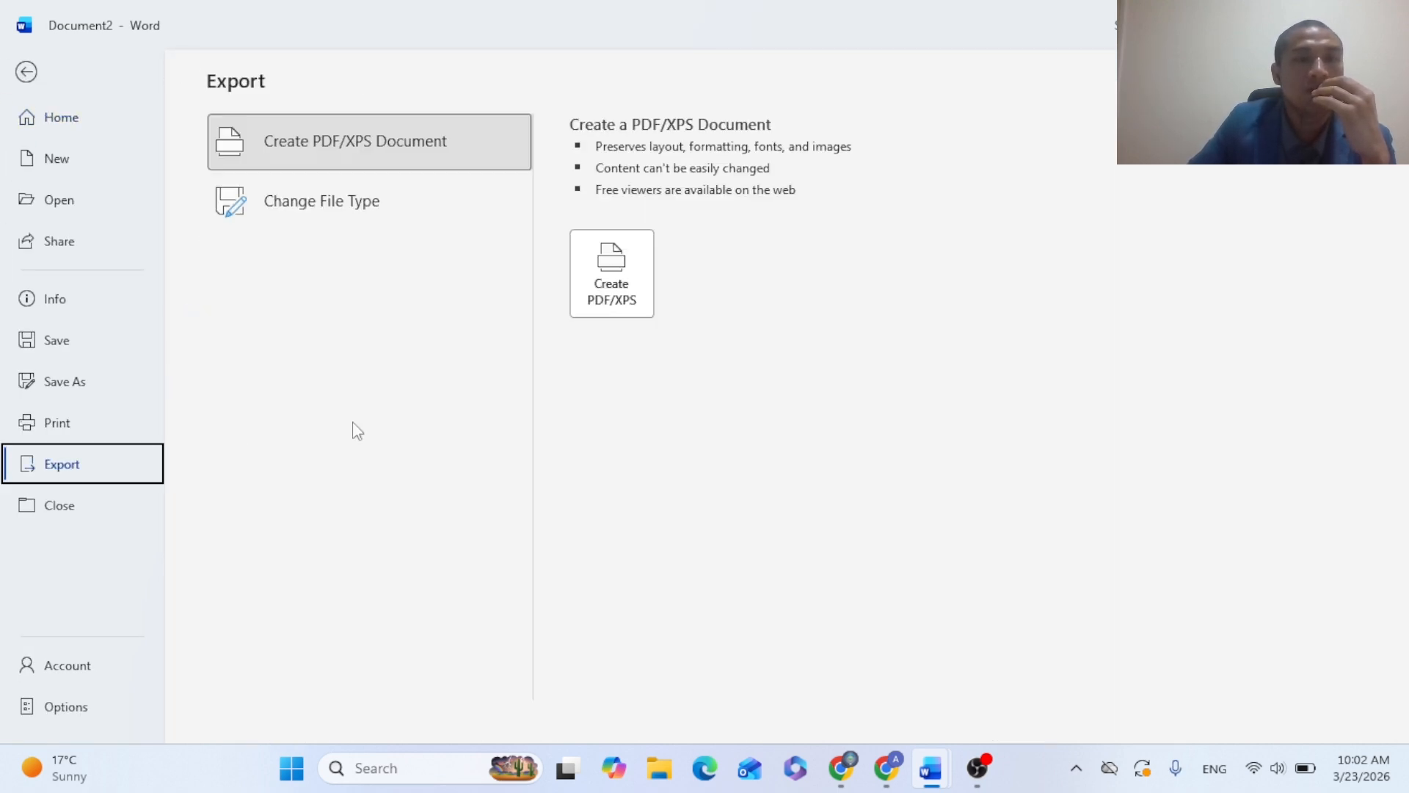
left_click(630, 262)
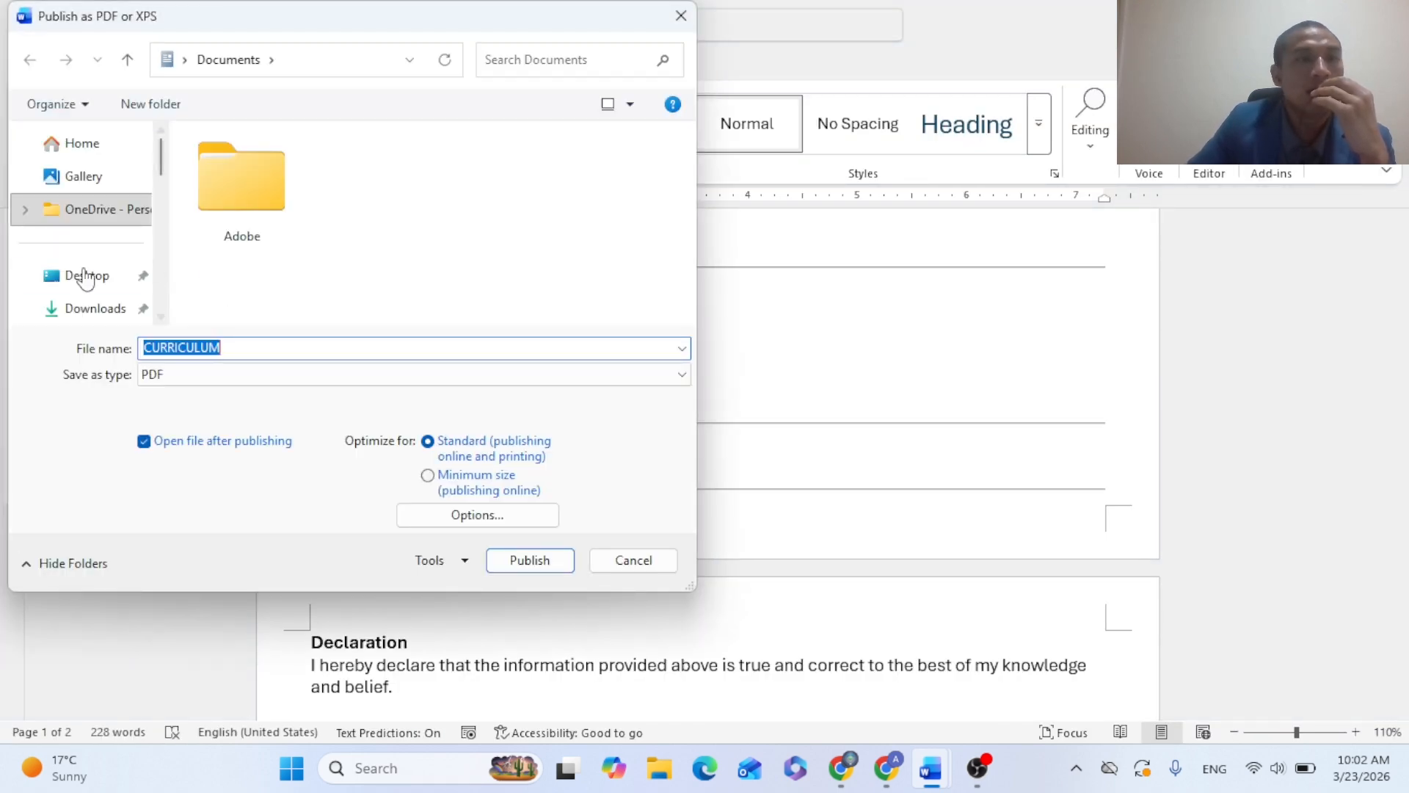
left_click(87, 275)
left_click(526, 567)
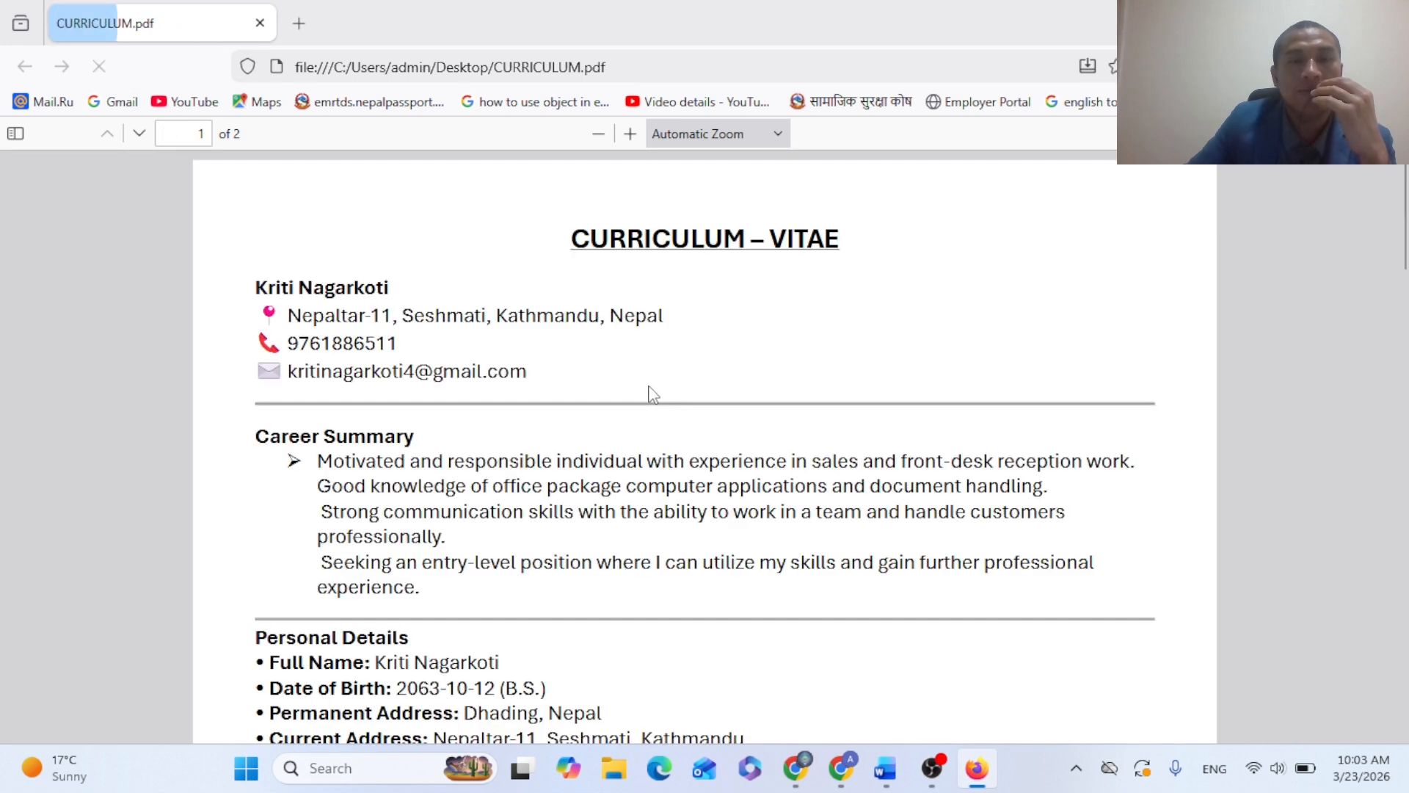
left_click(599, 134)
left_click(599, 135)
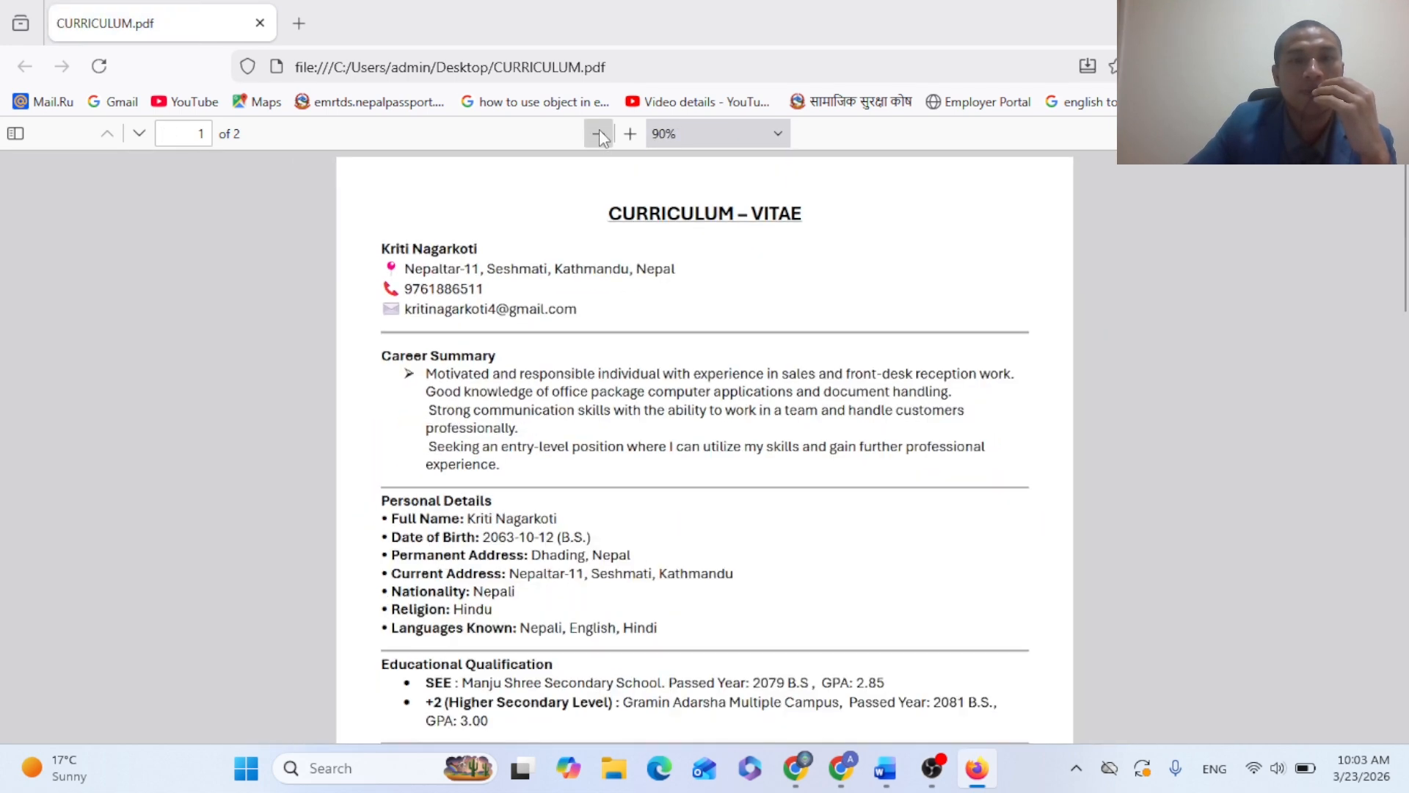